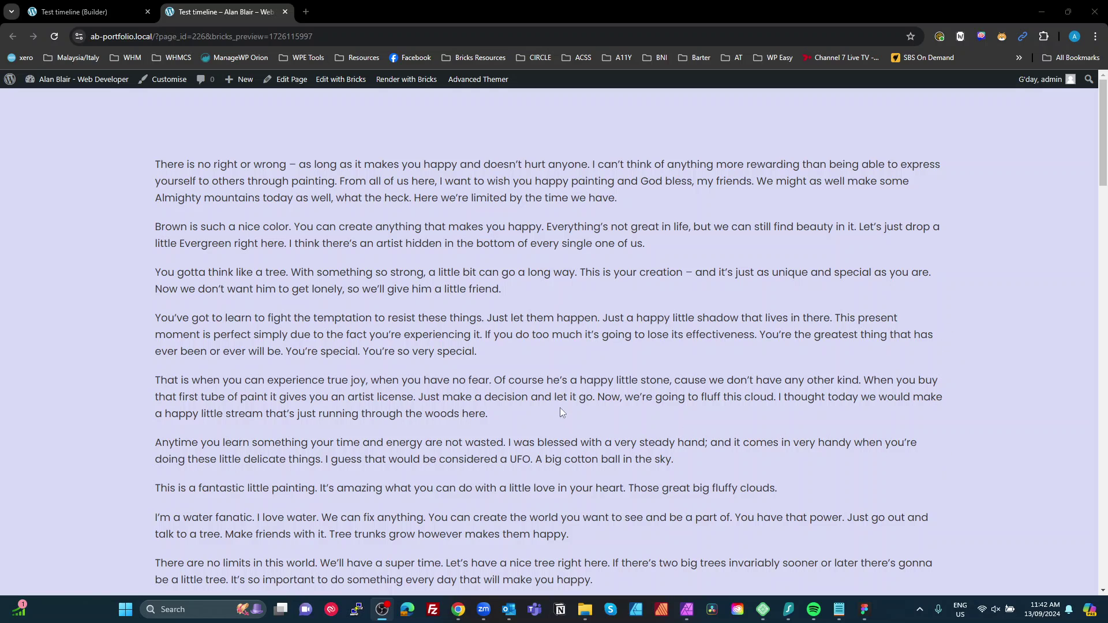
scroll(642, 339, down, 7)
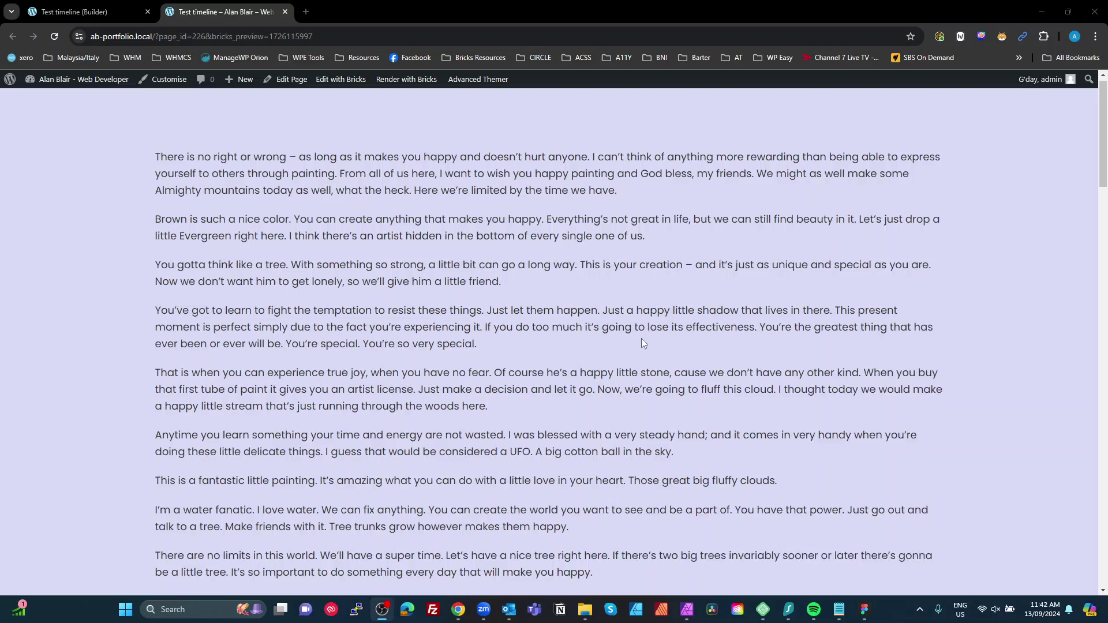
scroll(639, 382, down, 3)
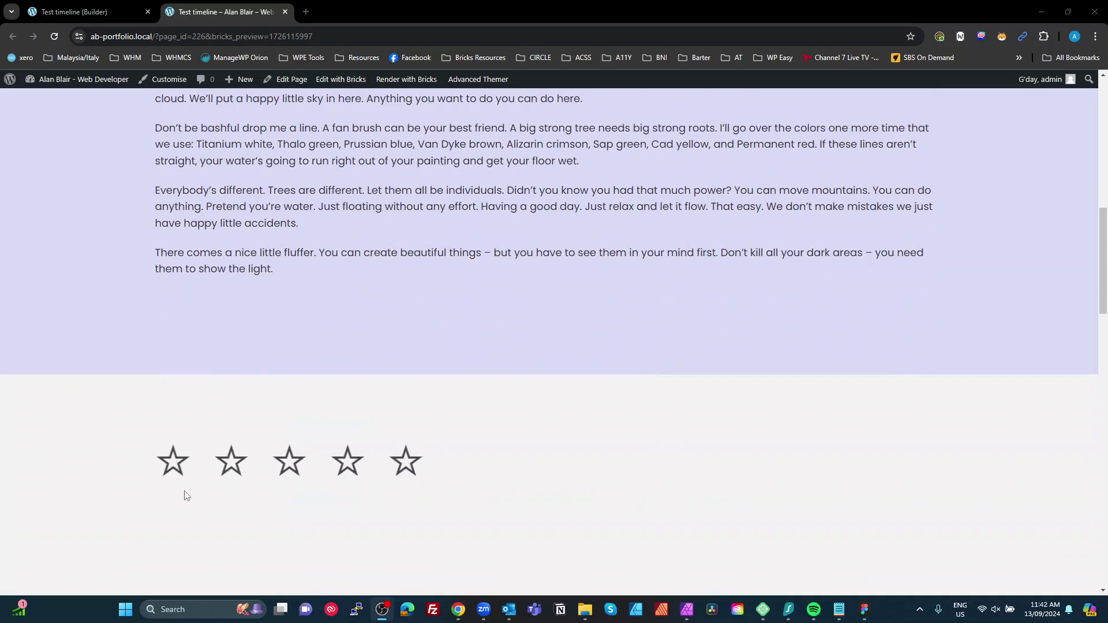
scroll(448, 416, up, 4)
scroll(448, 415, down, 5)
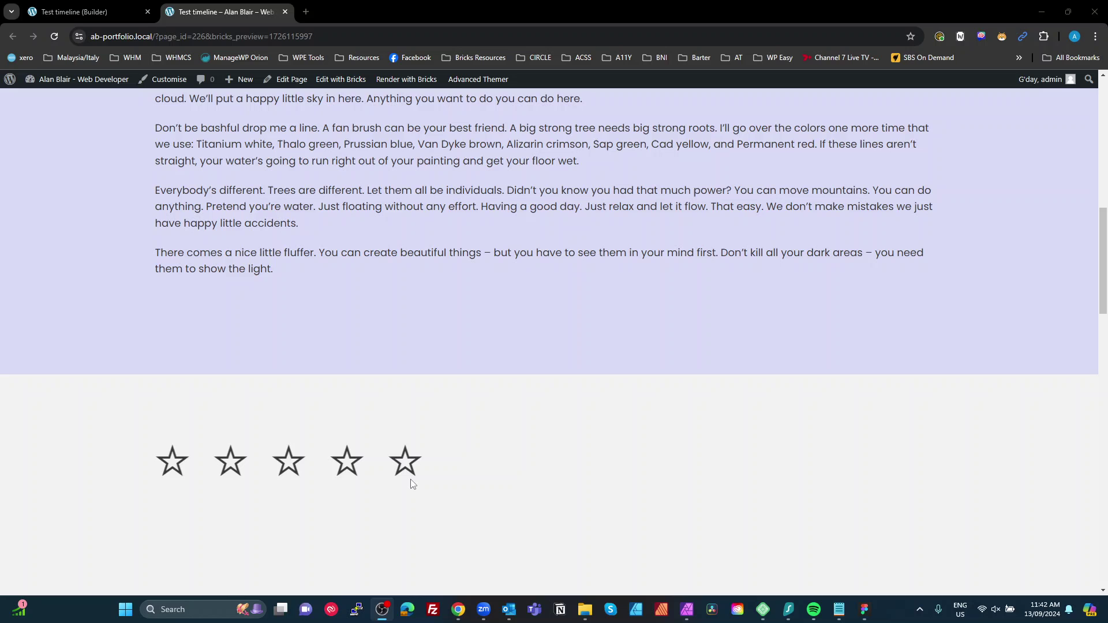
scroll(484, 424, up, 6)
scroll(484, 444, down, 6)
scroll(483, 449, down, 1)
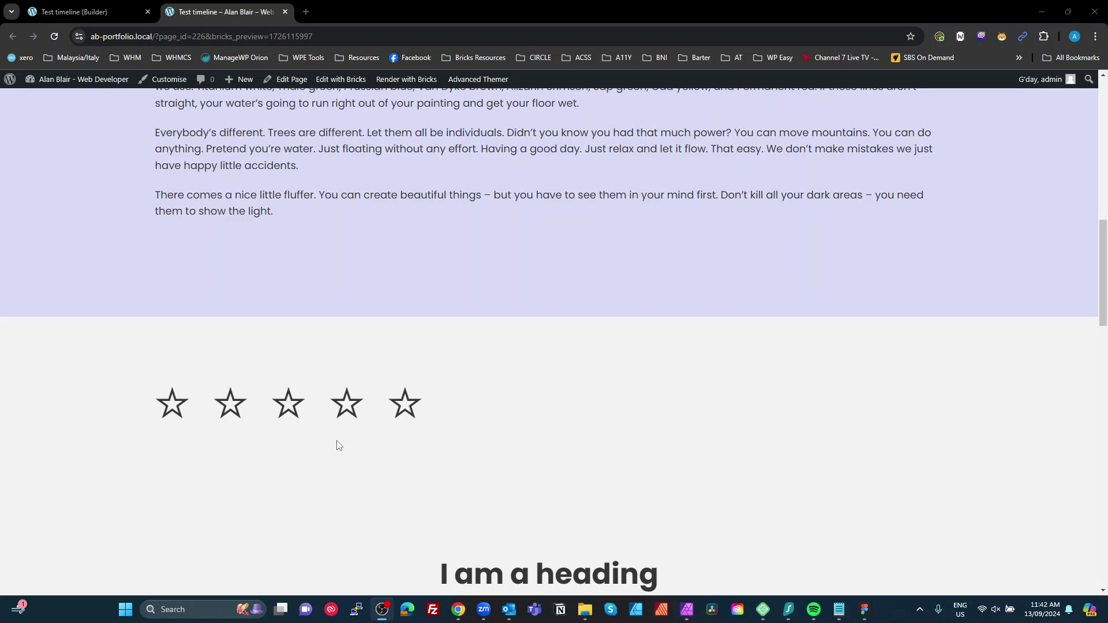
scroll(669, 358, down, 9)
scroll(670, 359, up, 15)
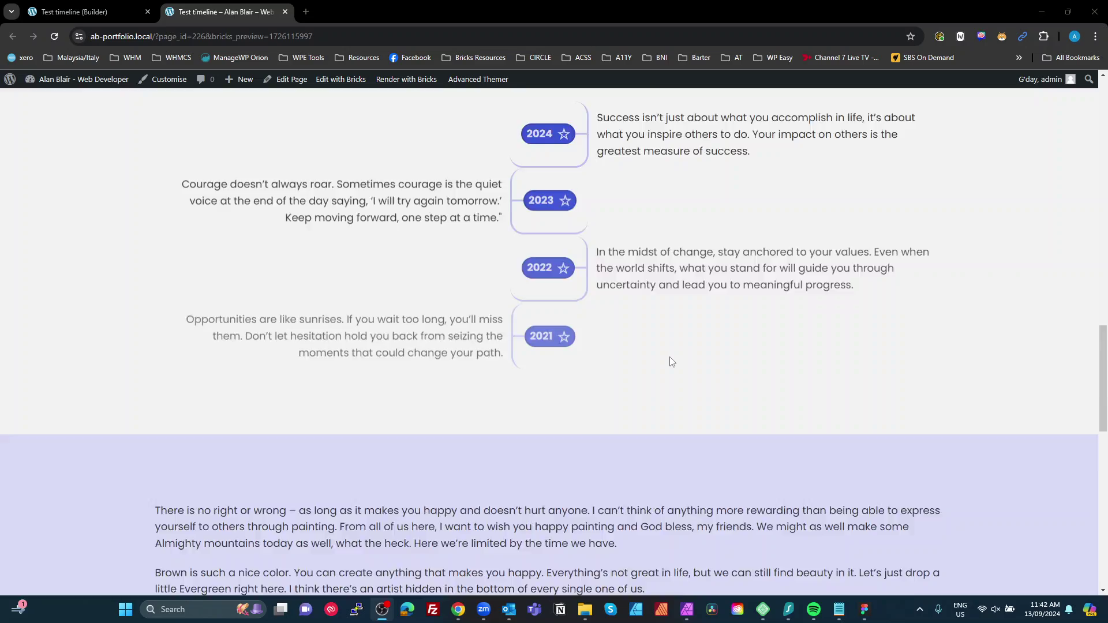
scroll(664, 375, down, 10)
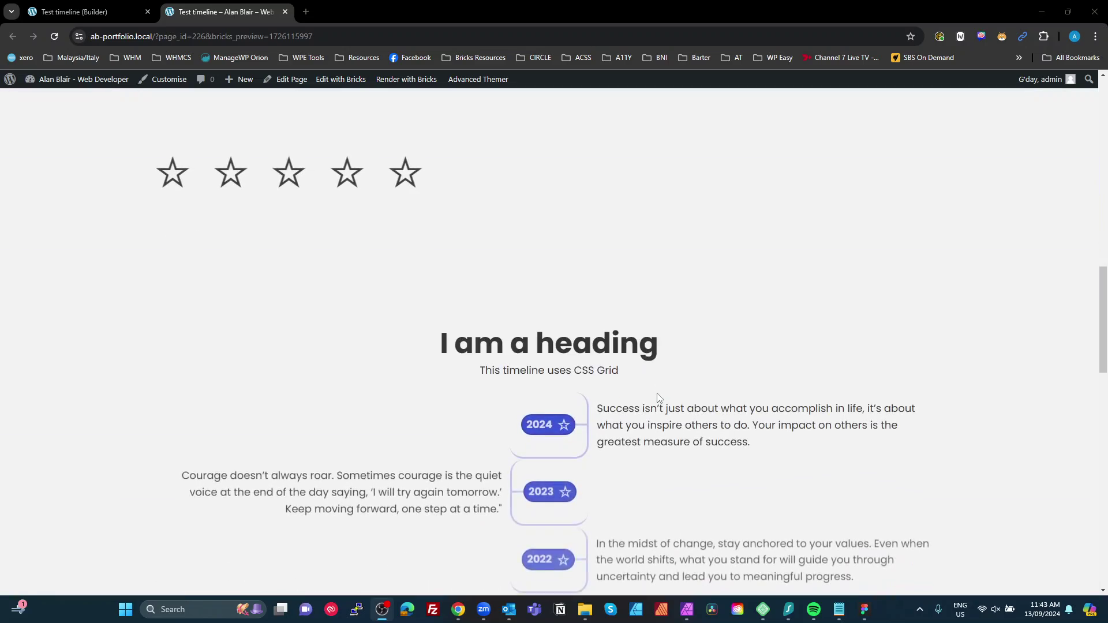
scroll(656, 395, up, 6)
scroll(657, 400, down, 10)
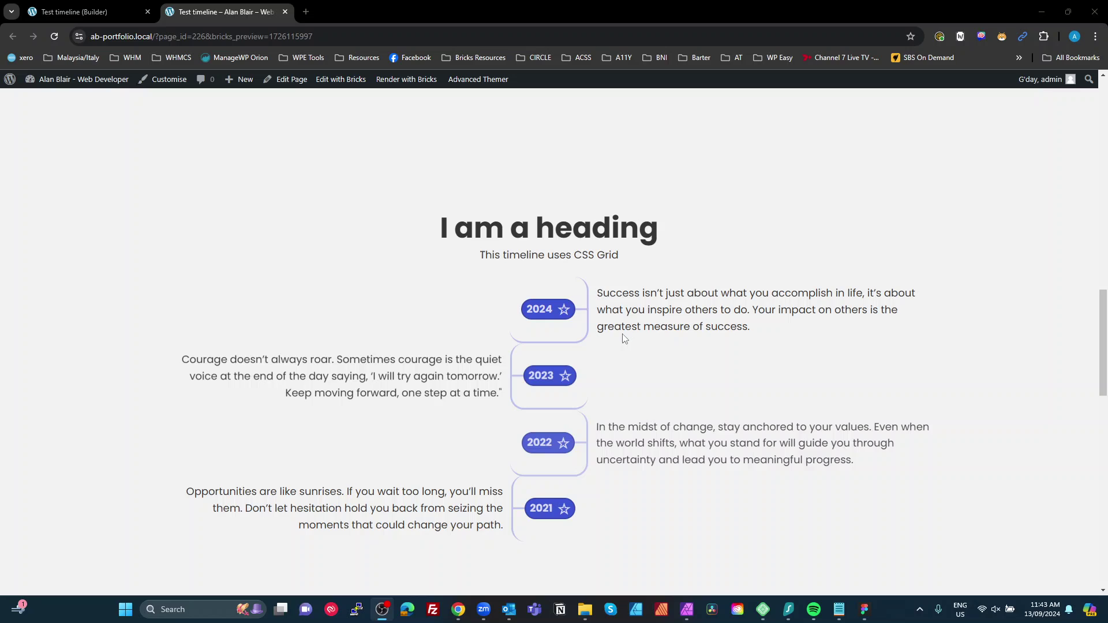
scroll(656, 403, up, 10)
scroll(628, 300, down, 9)
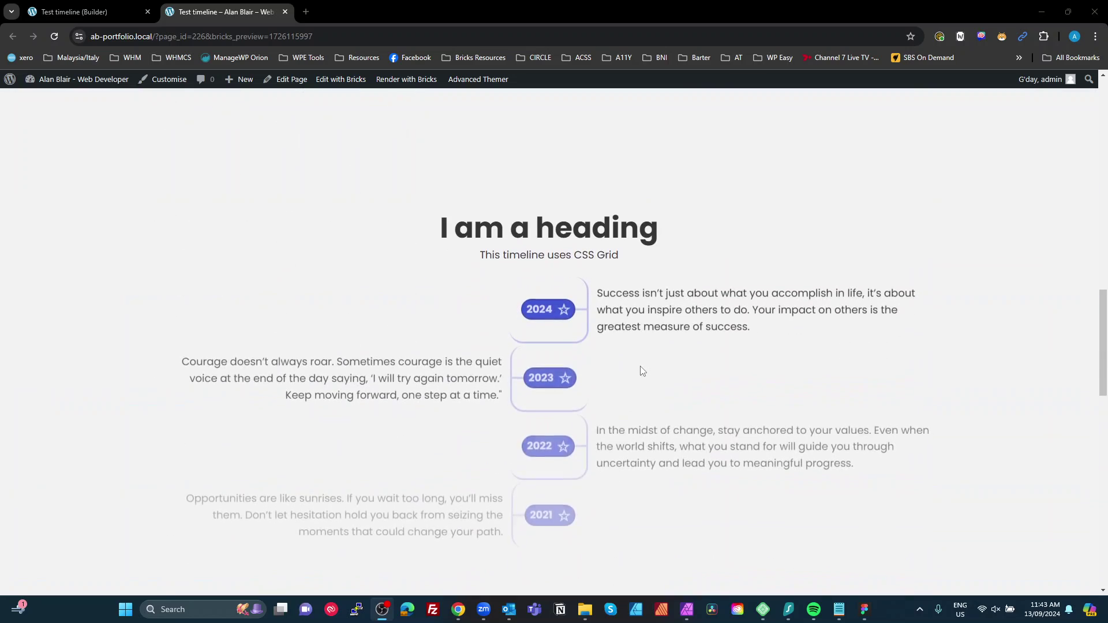
scroll(634, 323, up, 10)
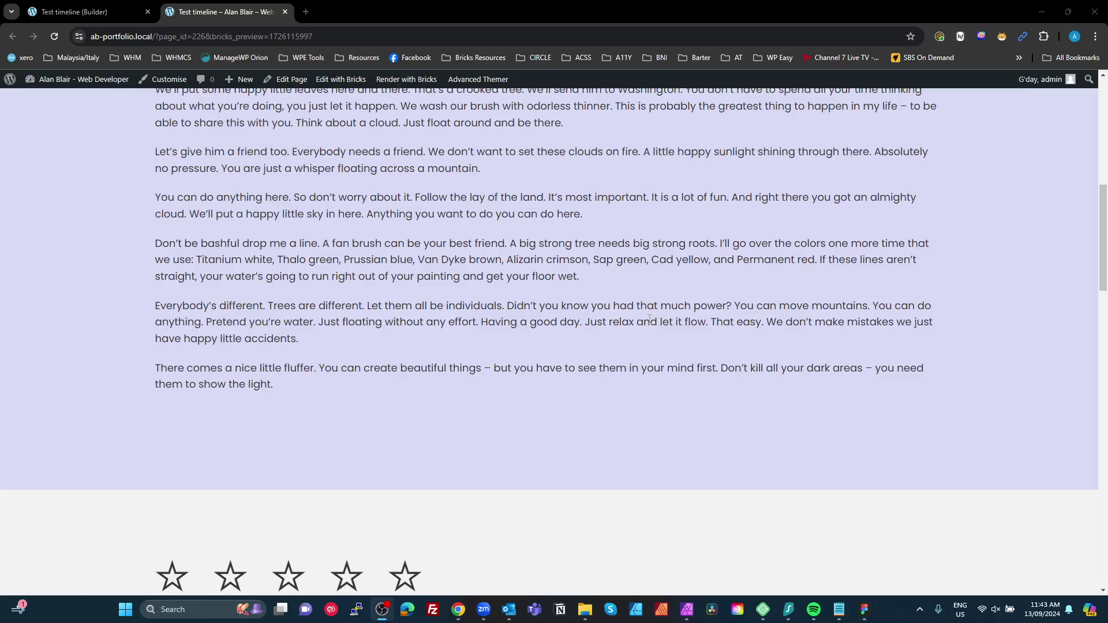
scroll(652, 349, down, 10)
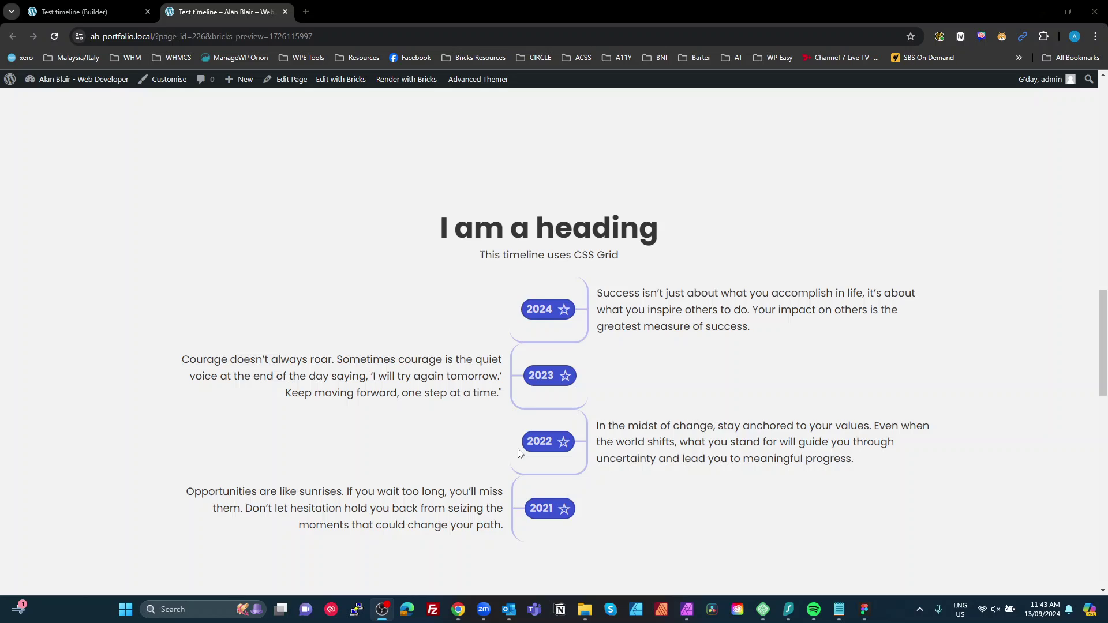
scroll(544, 416, up, 8)
scroll(559, 470, down, 7)
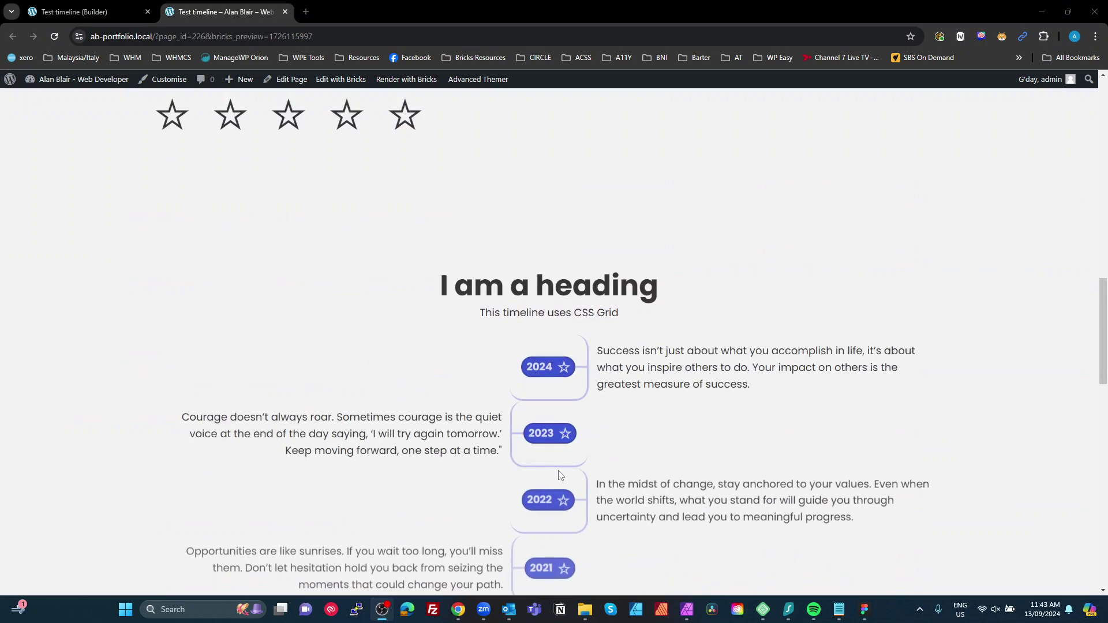
scroll(558, 500, up, 7)
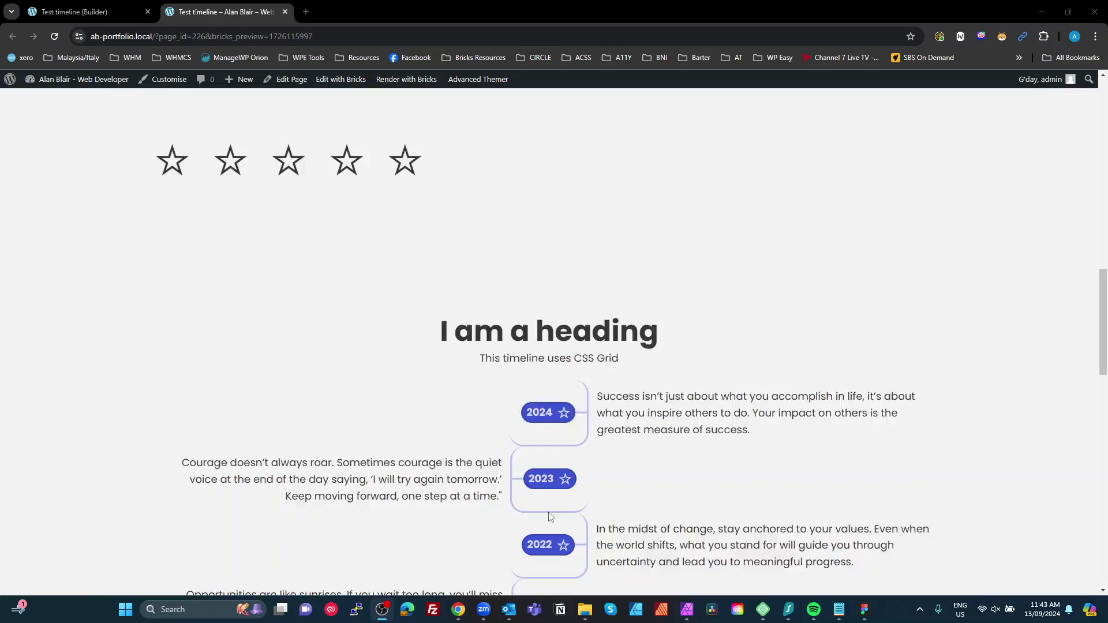
scroll(526, 545, up, 10)
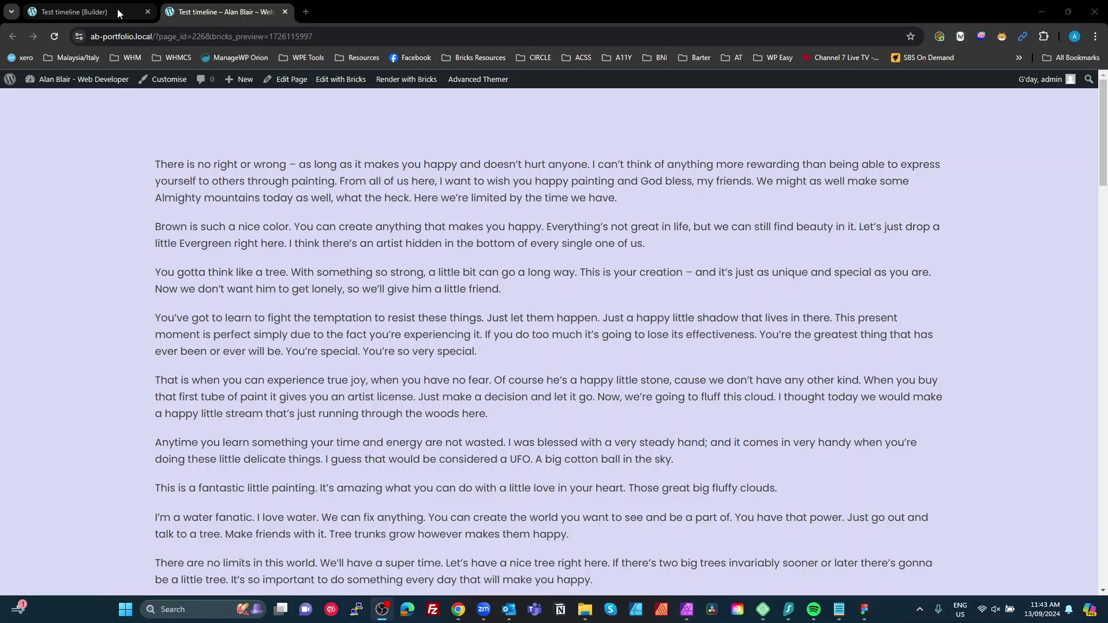
Step: Back in the builder, remove the wpe-custom-animations class from the star-row container
click(112, 8)
scroll(639, 315, up, 1)
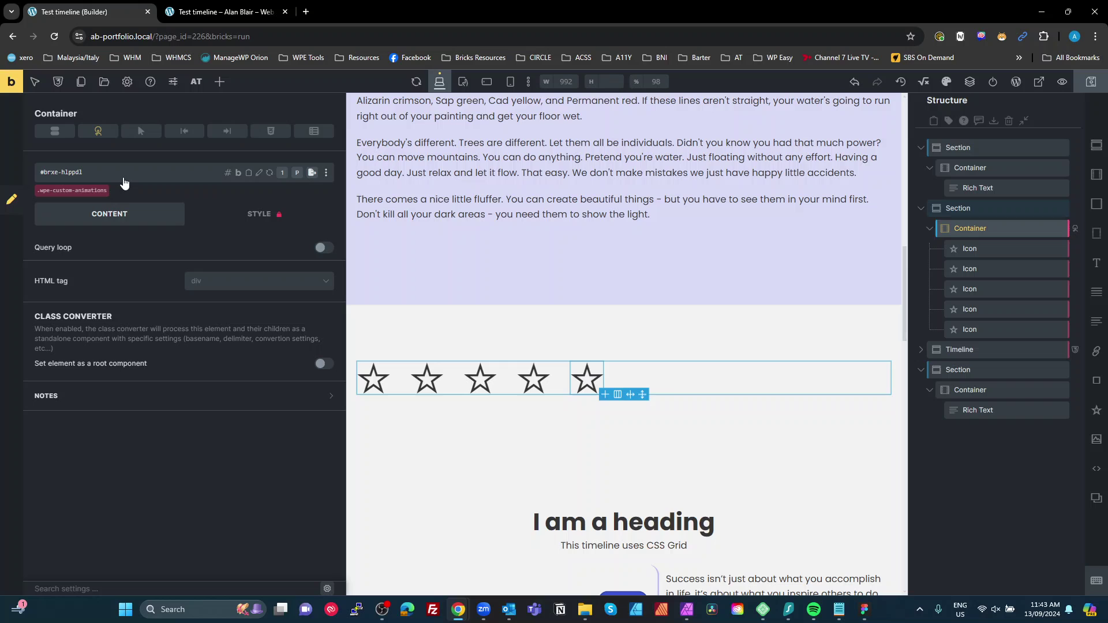
click(106, 190)
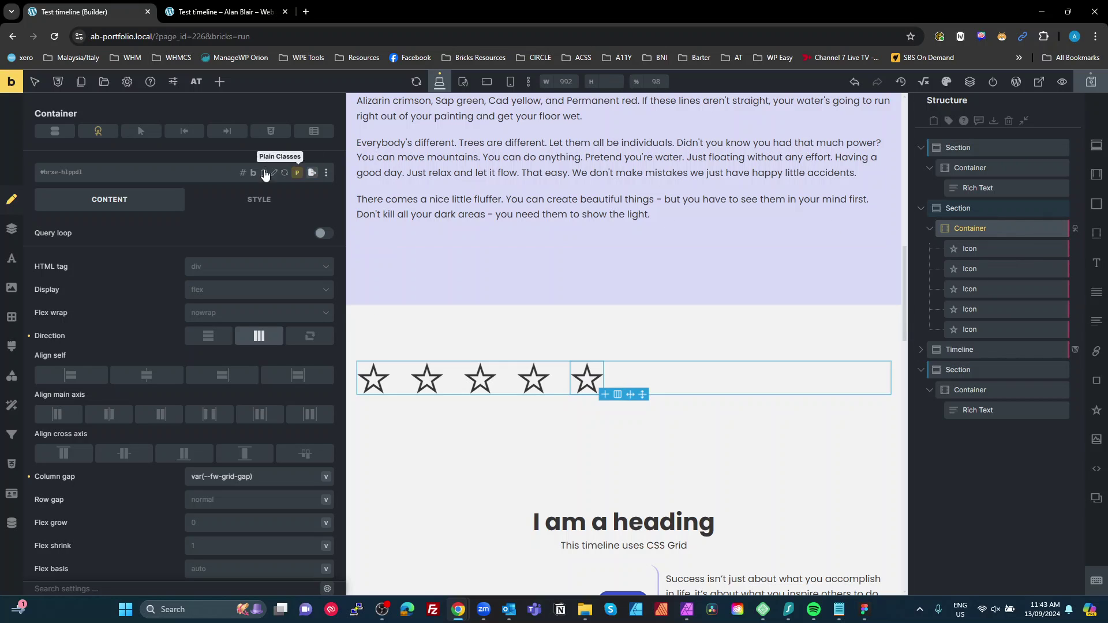
Step: Check the container's Enter viewport fadeInRight interaction and save the draft
click(98, 131)
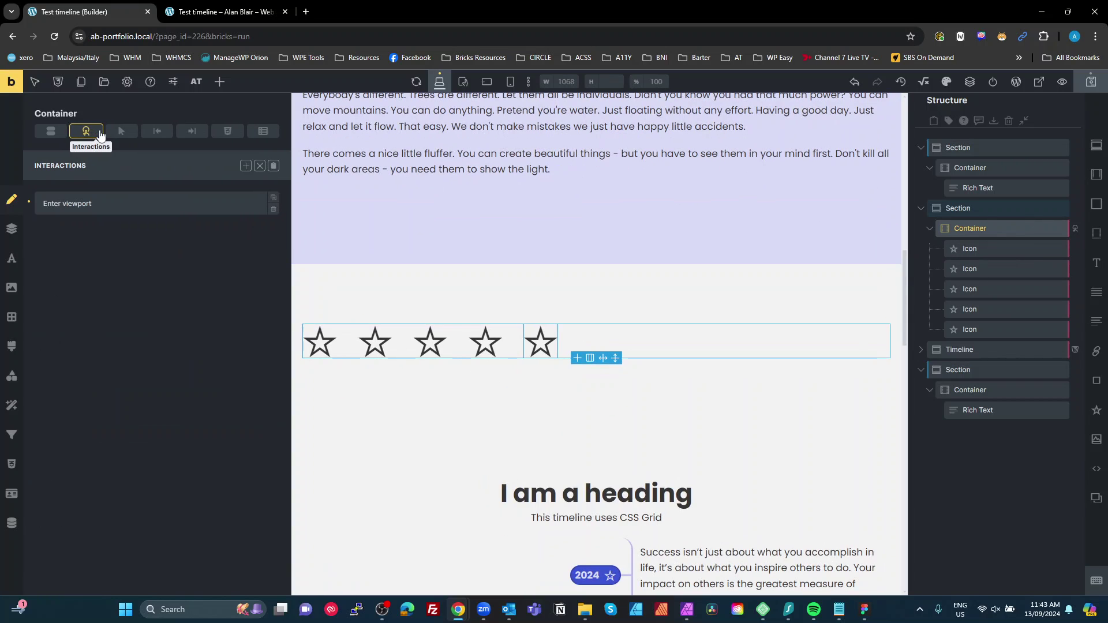
click(179, 203)
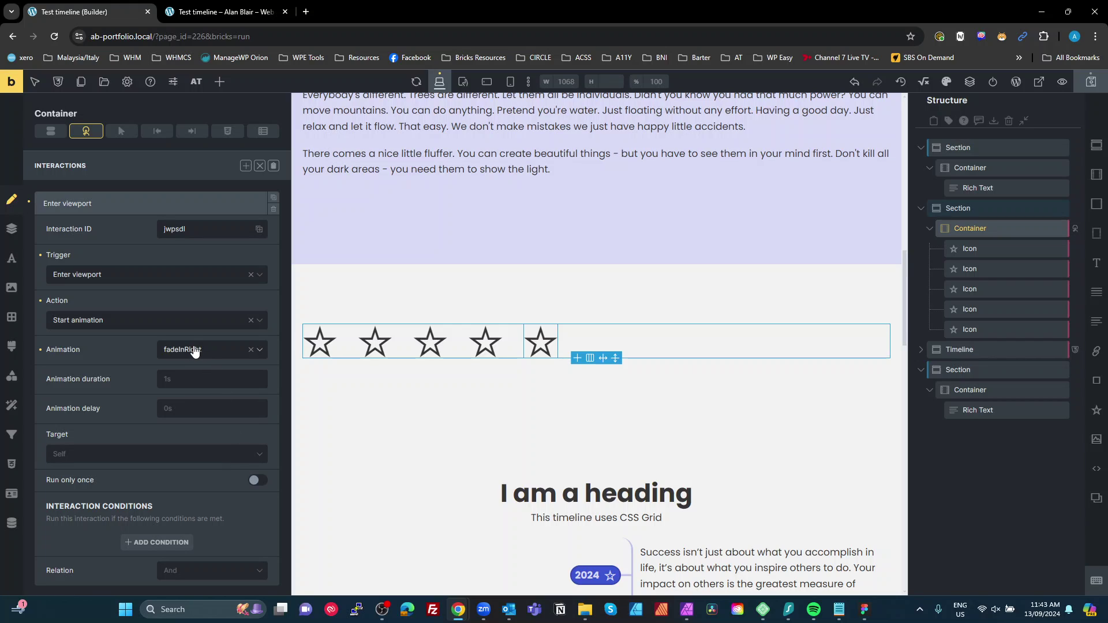
click(1090, 81)
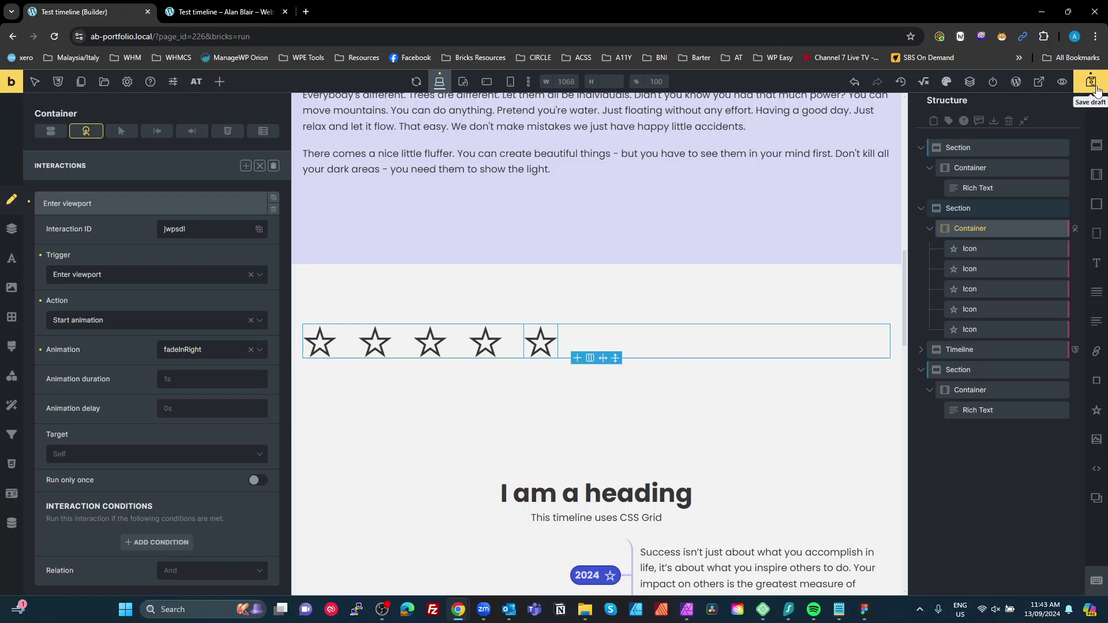
Step: Scroll the Test timeline preview up and down to watch the five stars animate in below the text
click(208, 14)
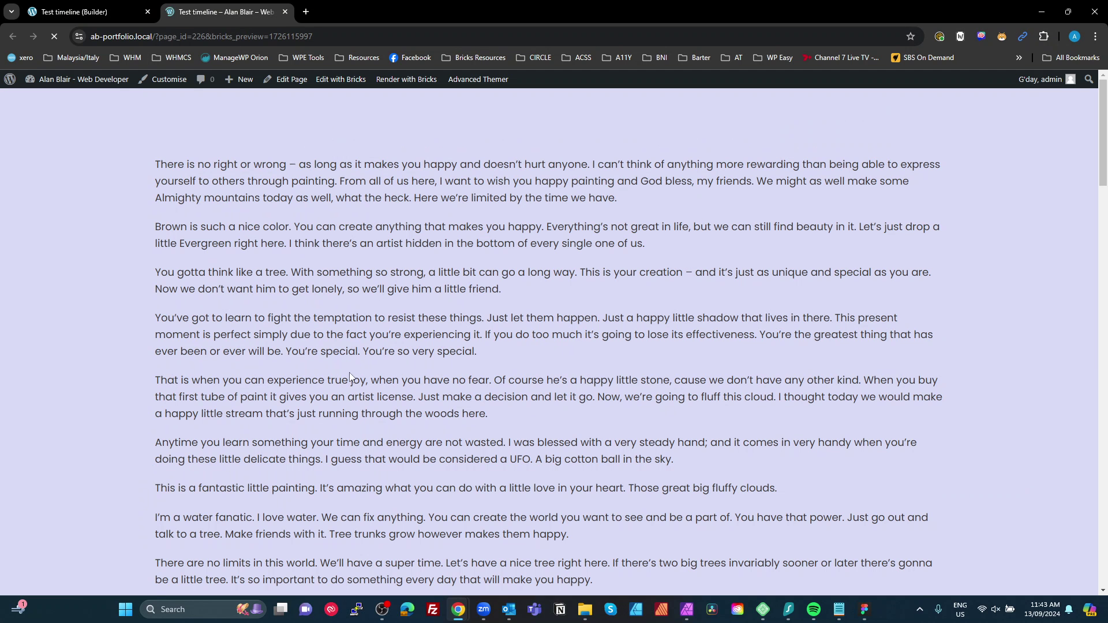
scroll(576, 397, down, 12)
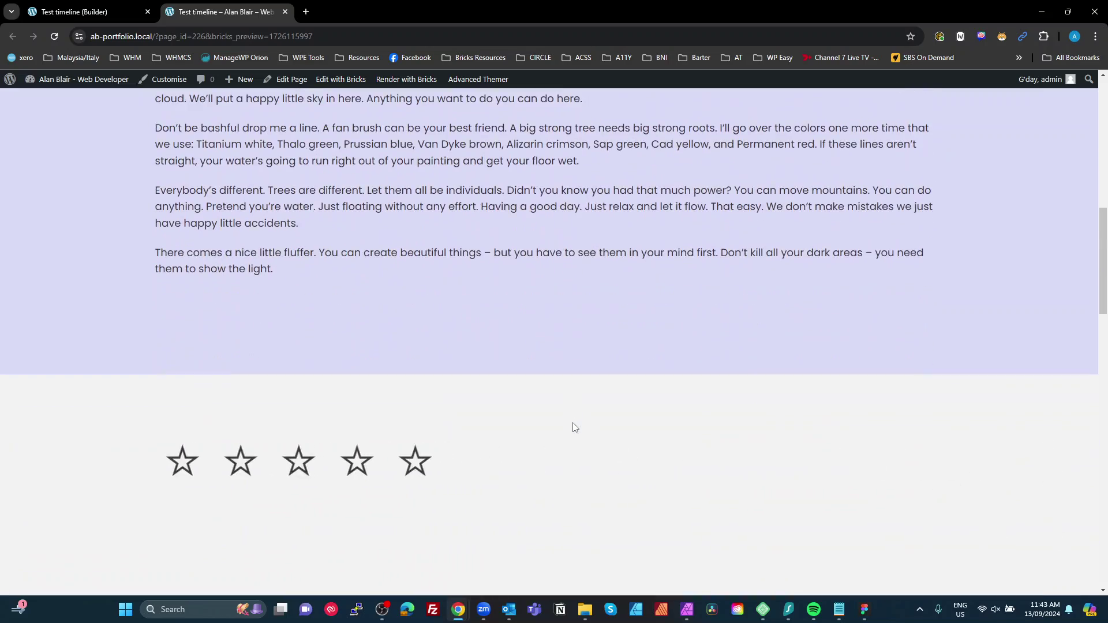
scroll(573, 425, up, 5)
scroll(574, 432, down, 5)
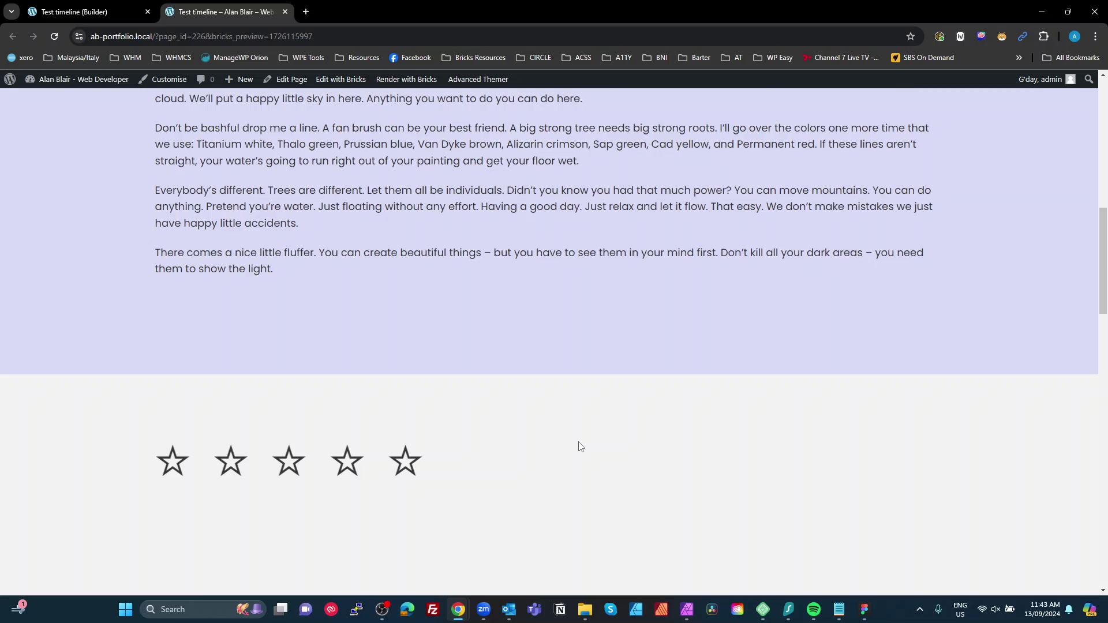
scroll(578, 441, up, 3)
scroll(579, 444, down, 2)
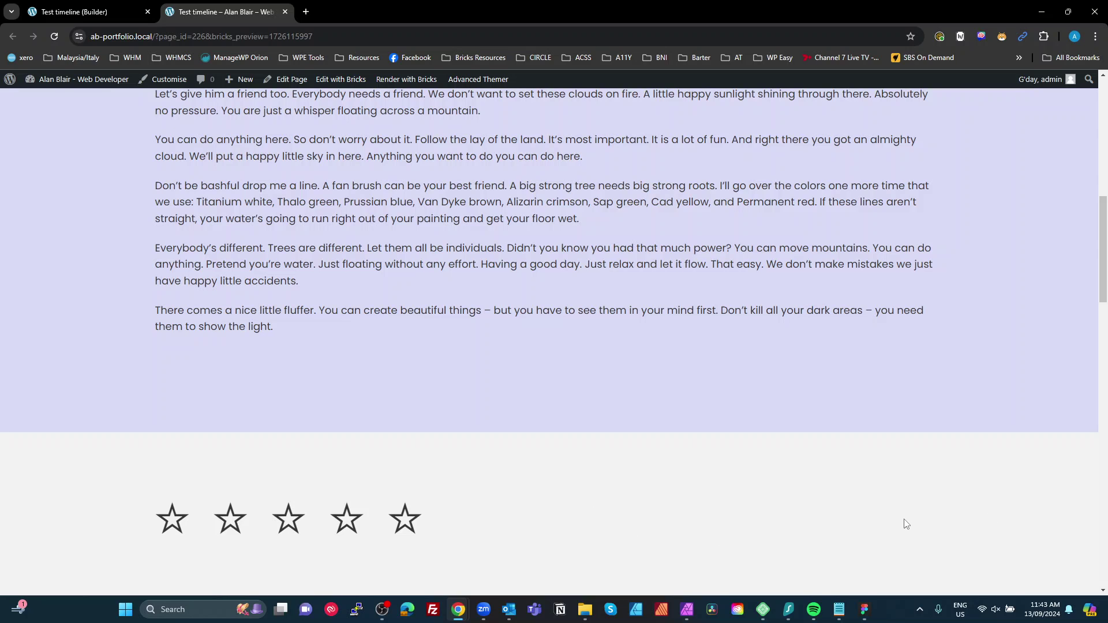
scroll(820, 494, up, 2)
scroll(823, 505, down, 2)
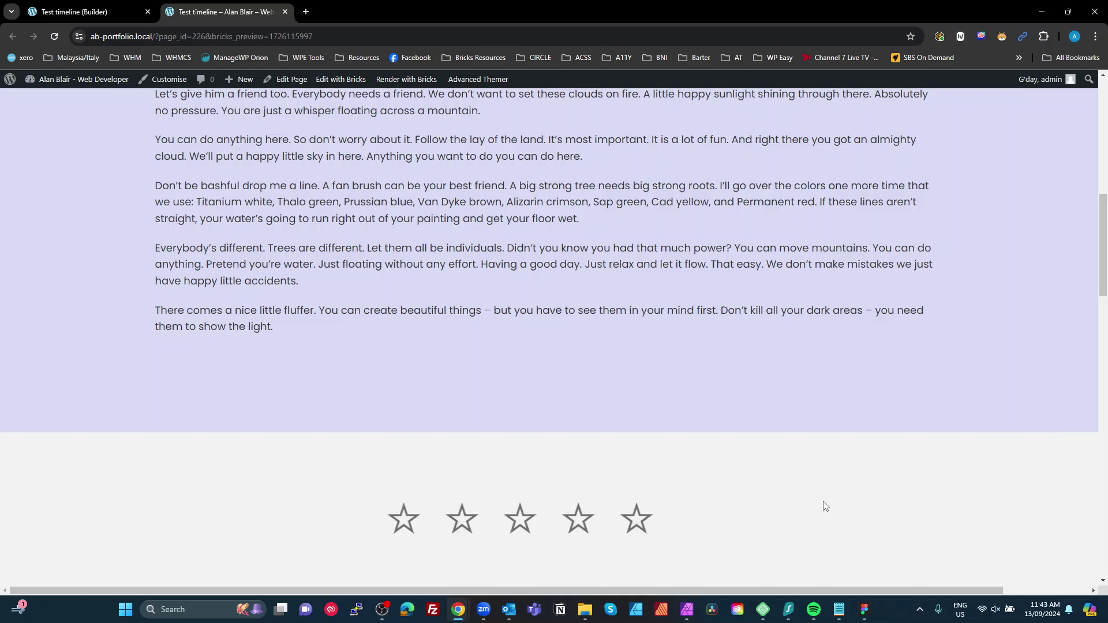
scroll(825, 516, up, 2)
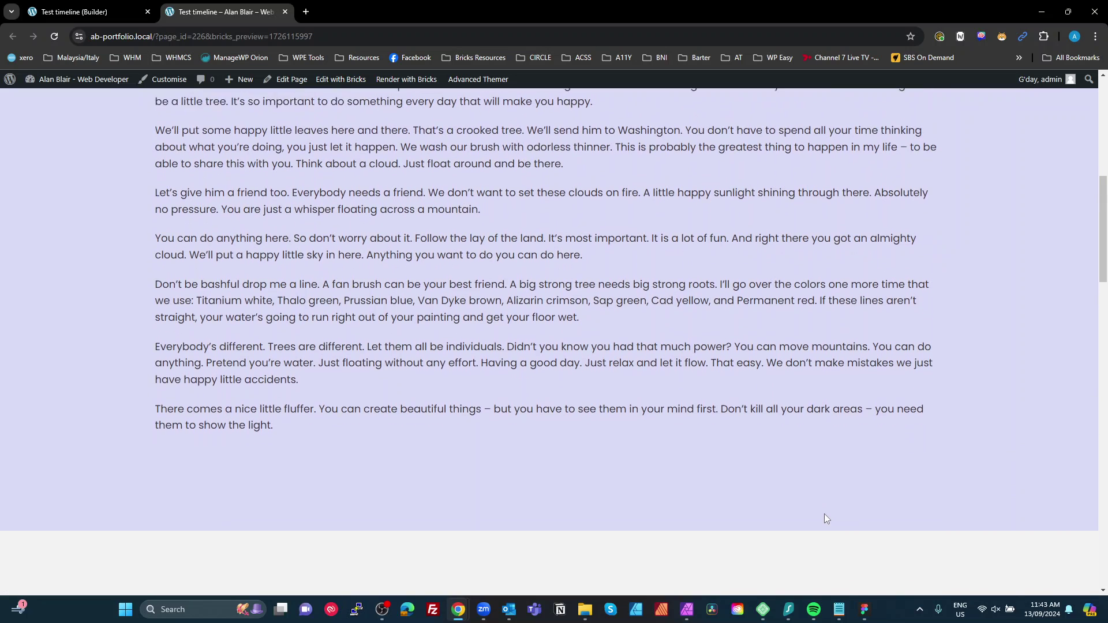
scroll(824, 514, down, 3)
scroll(732, 518, up, 5)
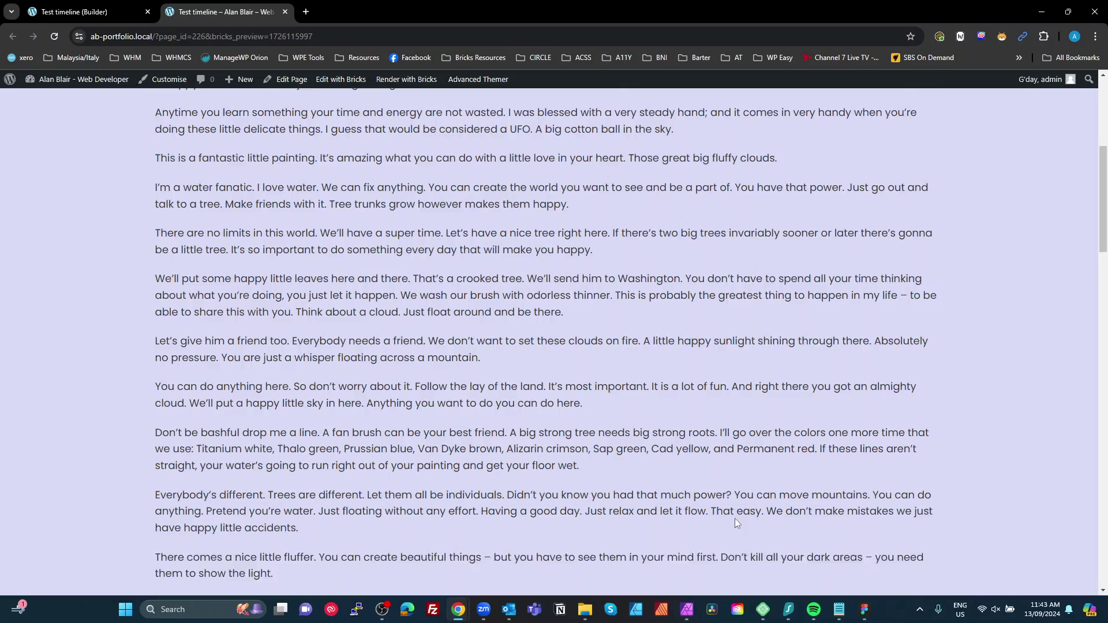
scroll(736, 525, down, 3)
scroll(736, 532, down, 3)
scroll(736, 532, up, 3)
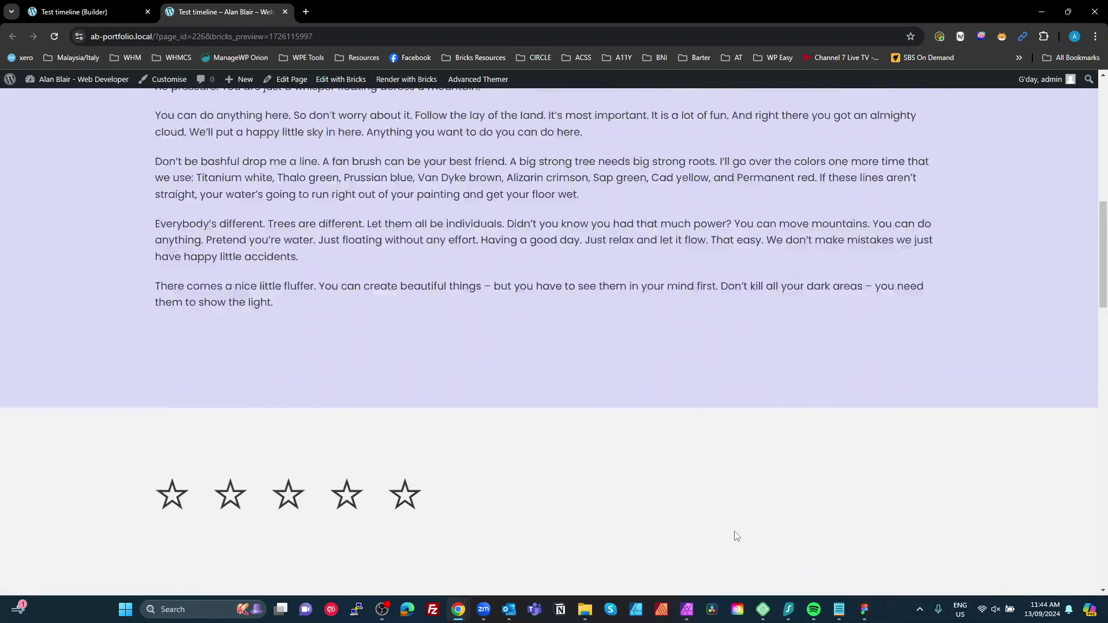
scroll(734, 537, down, 4)
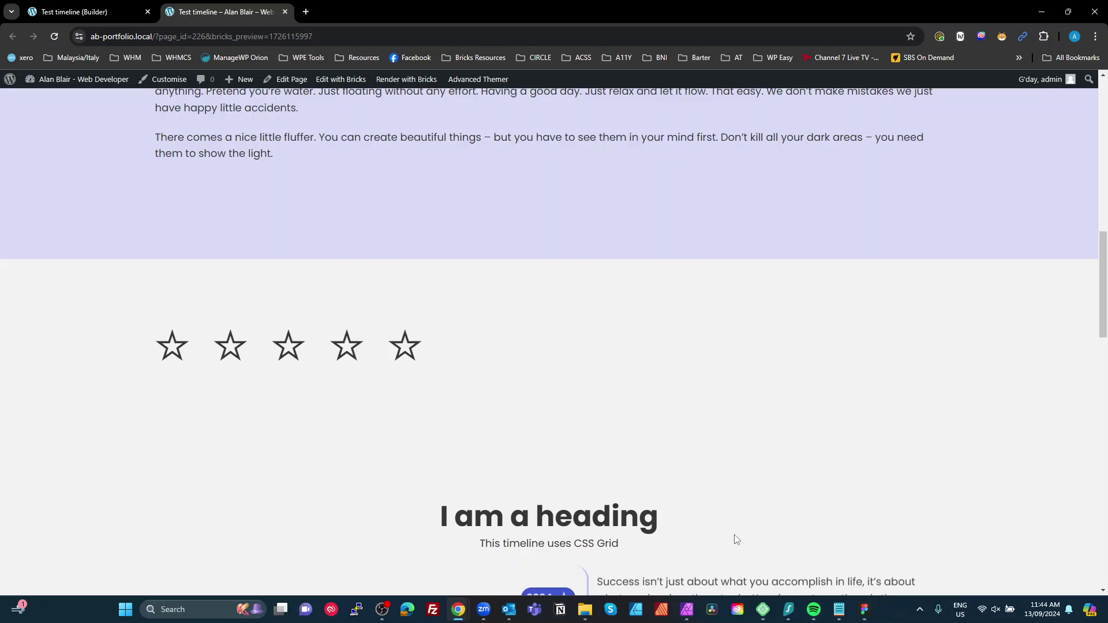
scroll(736, 540, up, 3)
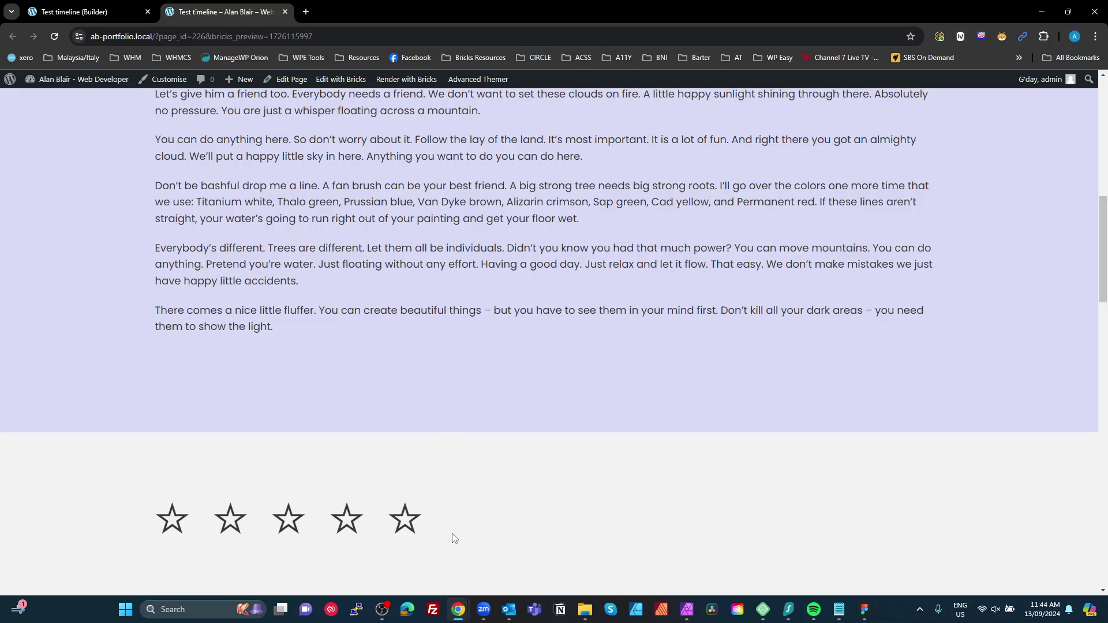
scroll(470, 536, up, 4)
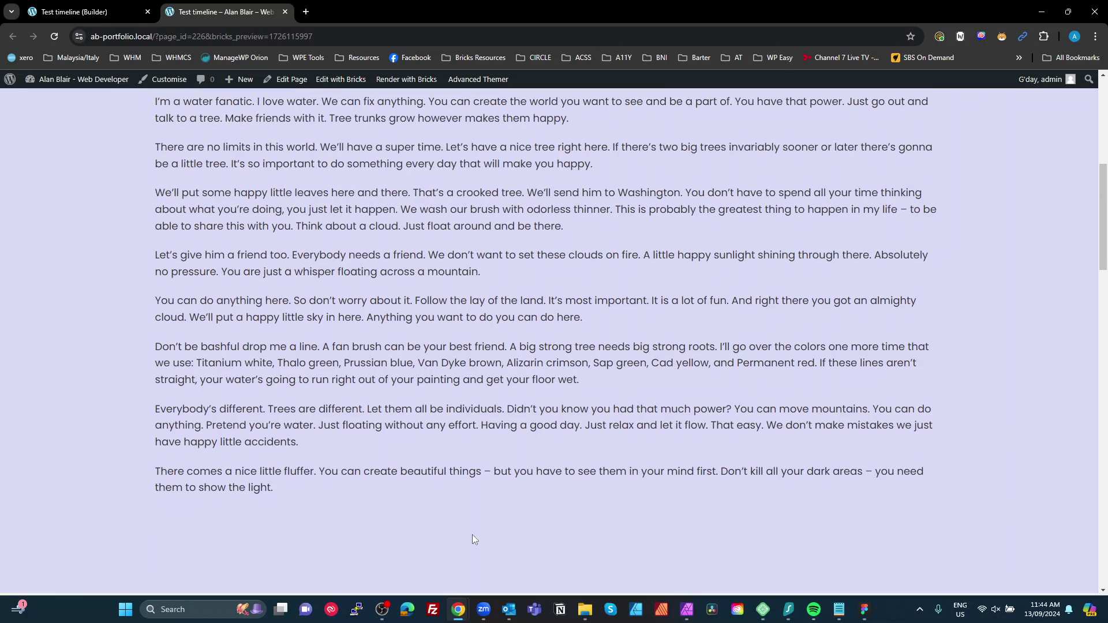
scroll(477, 547, down, 5)
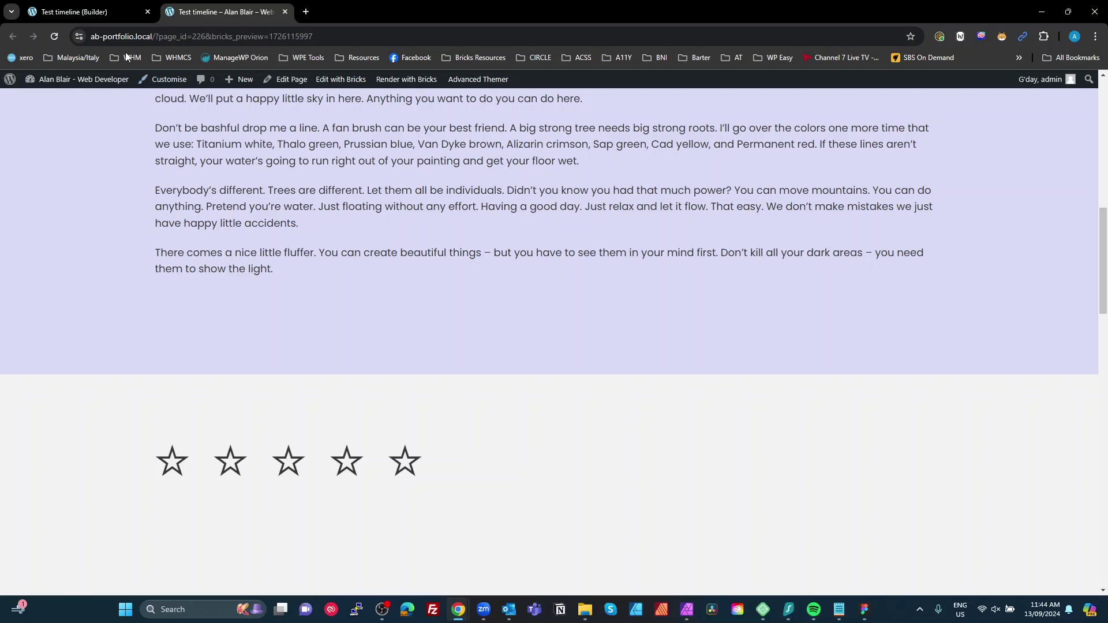
Step: Add the .wpe-custom-animations class back to the star container, searching 'ani'
click(102, 19)
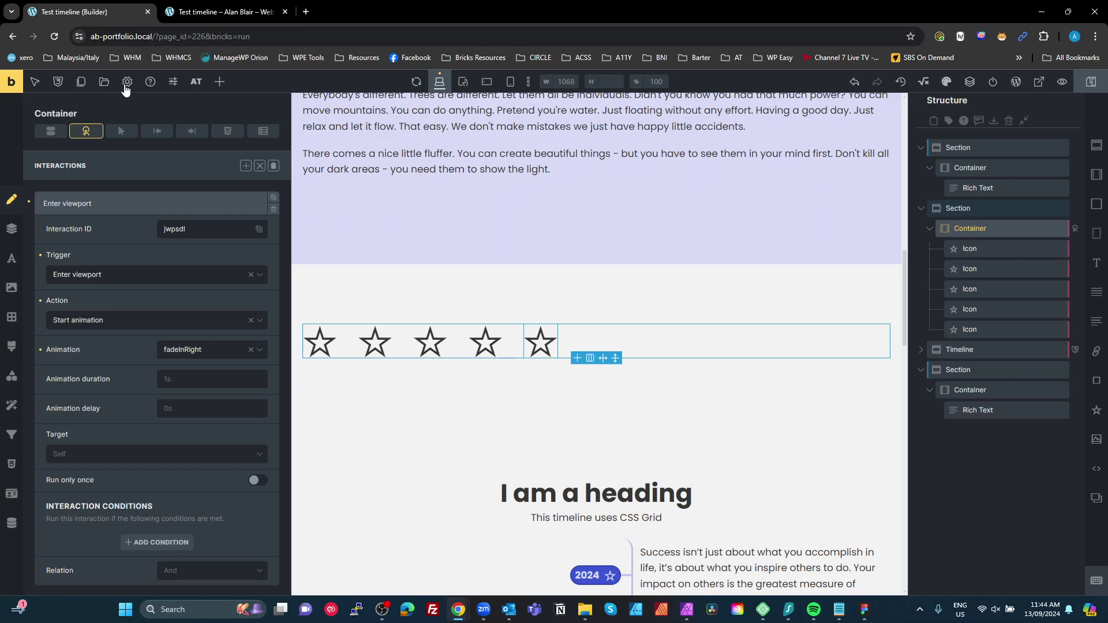
click(259, 166)
click(123, 173)
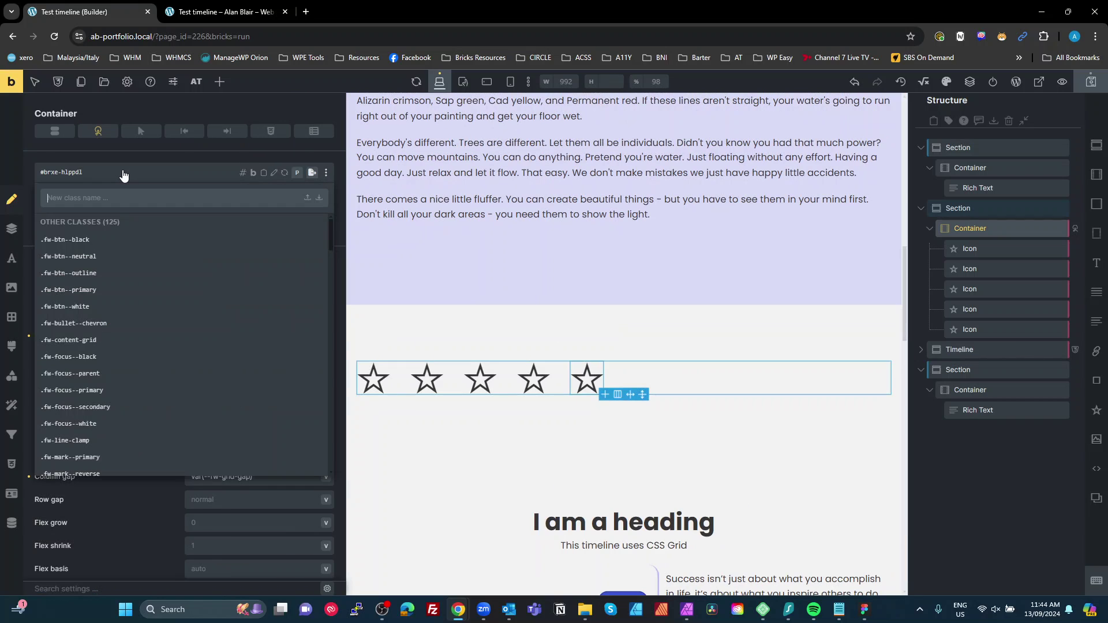
text(ani)
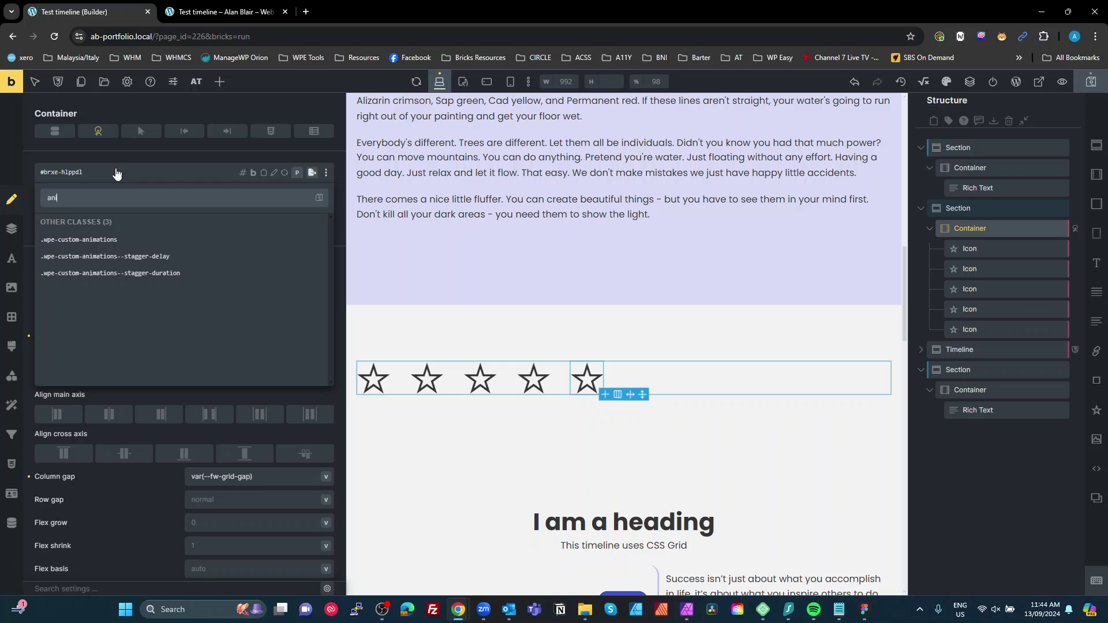
click(120, 239)
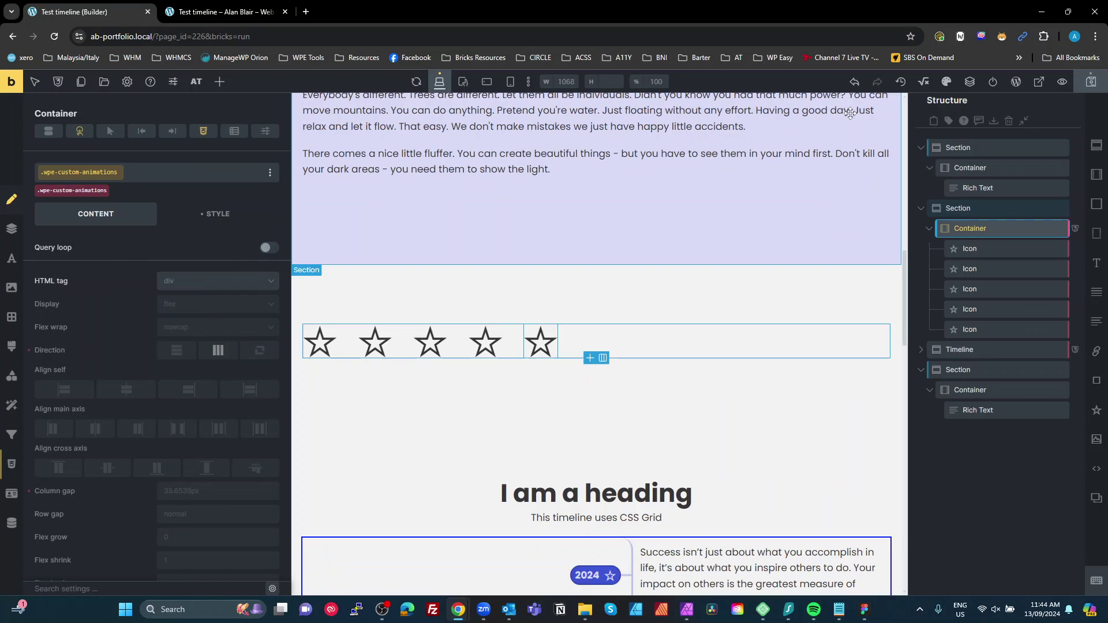
Step: Preview the front end and scroll to the stars fading in below the text
click(1094, 81)
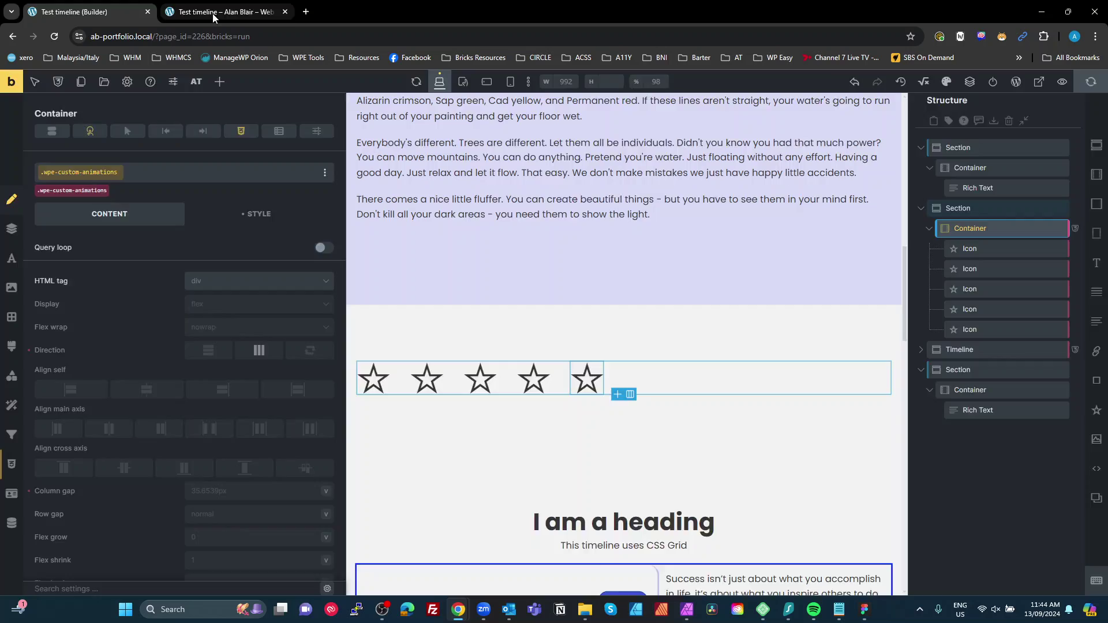
click(212, 13)
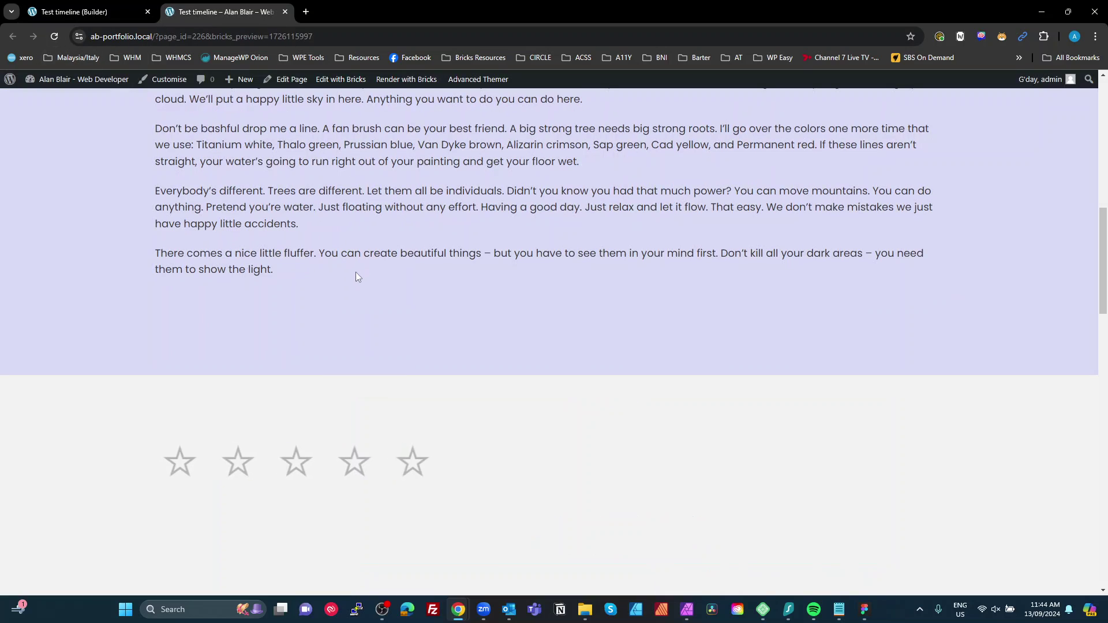
scroll(355, 276, up, 5)
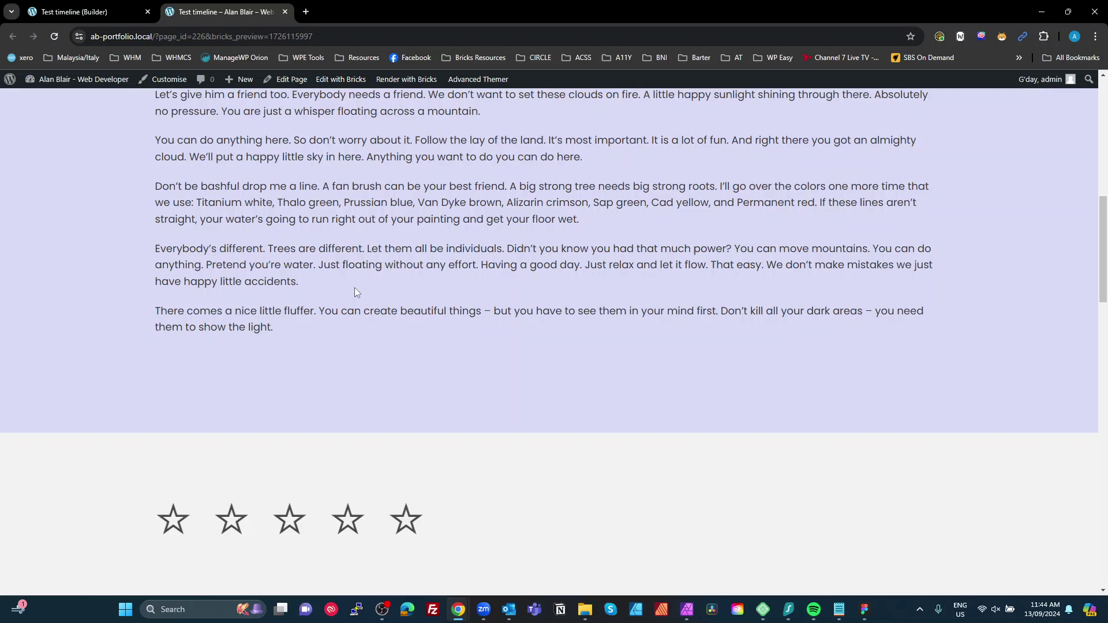
scroll(354, 292, down, 5)
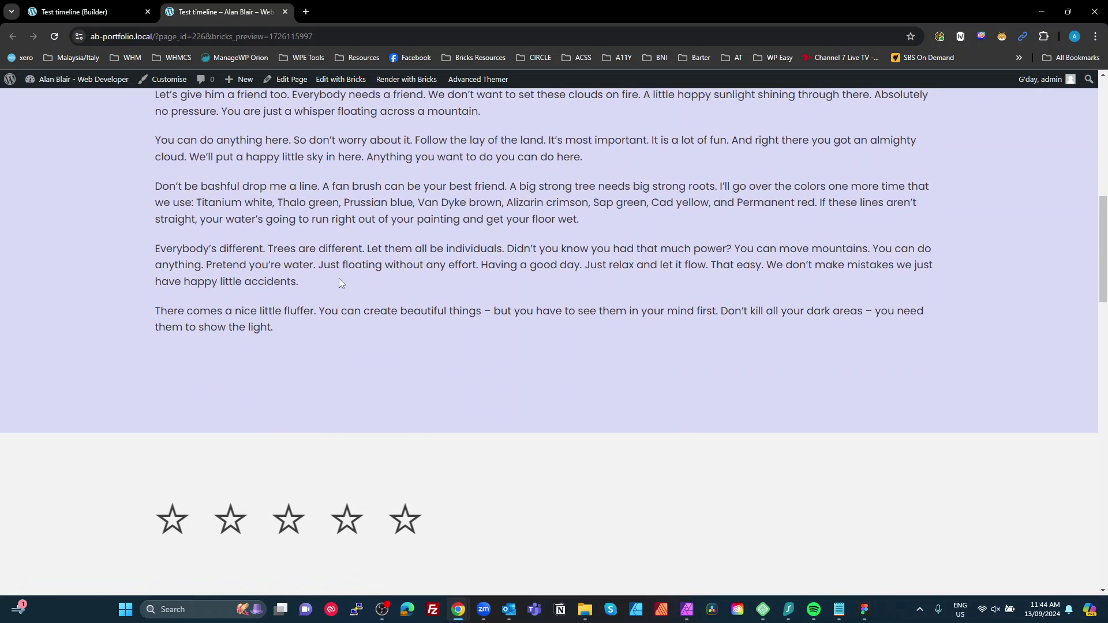
Step: Change the class's --wpe-transition-distance from 20px to 60px in its CSS, save, and return to the preview
click(81, 11)
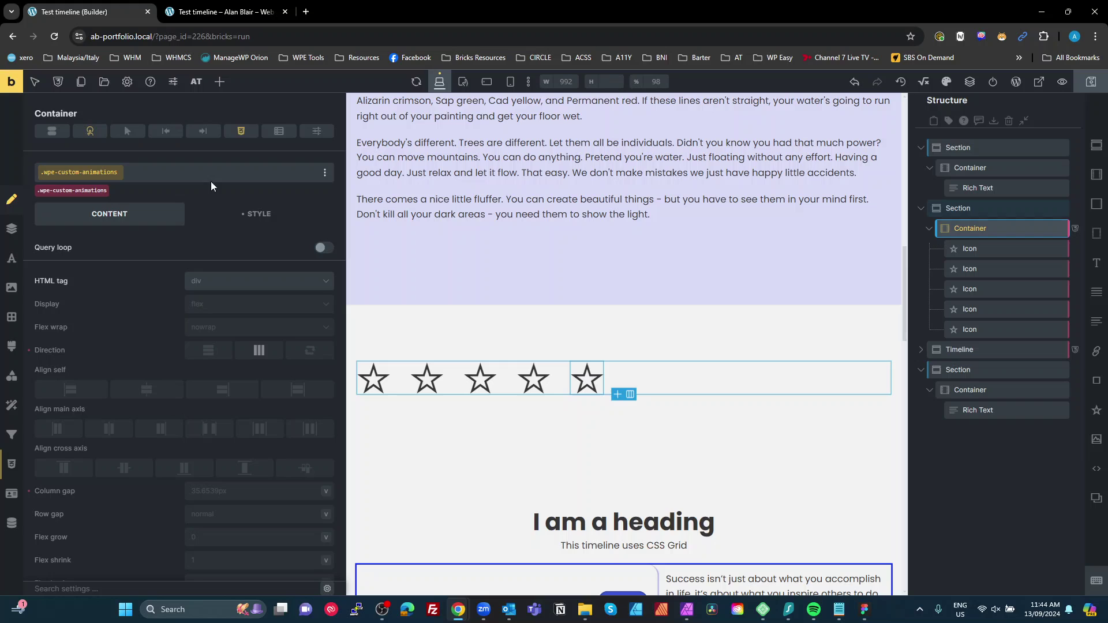
mouse_move(219, 174)
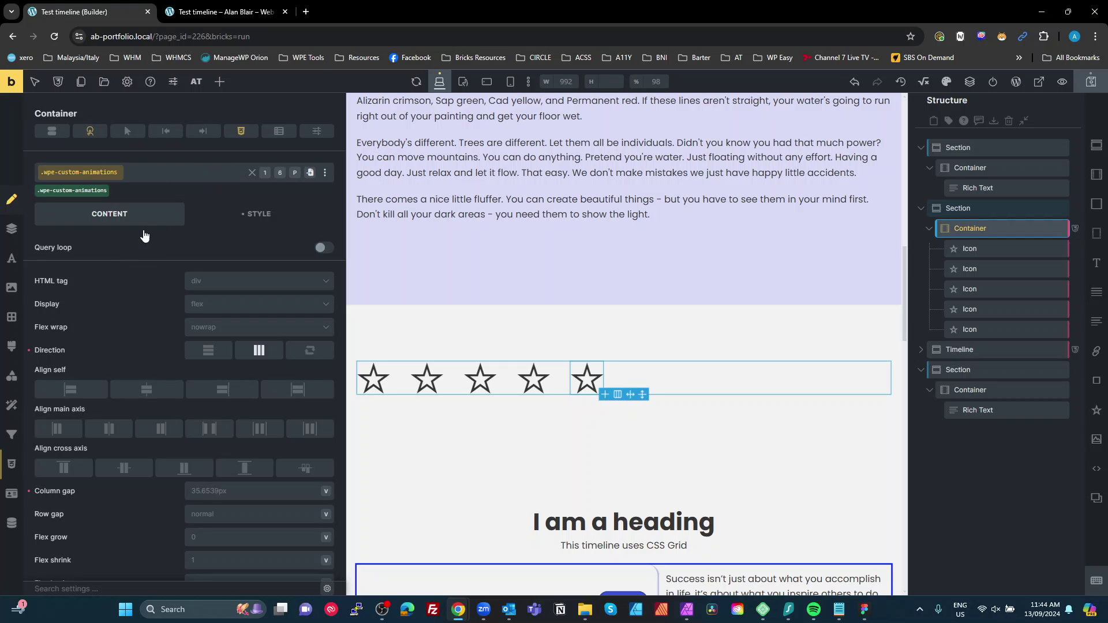
click(12, 463)
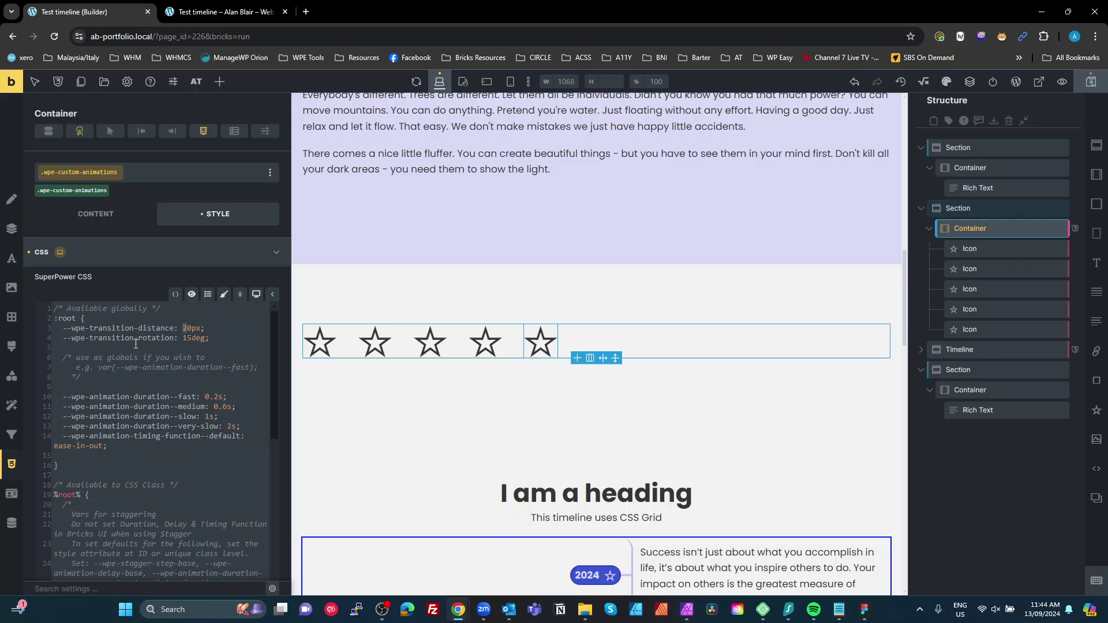
text(6)
click(1091, 81)
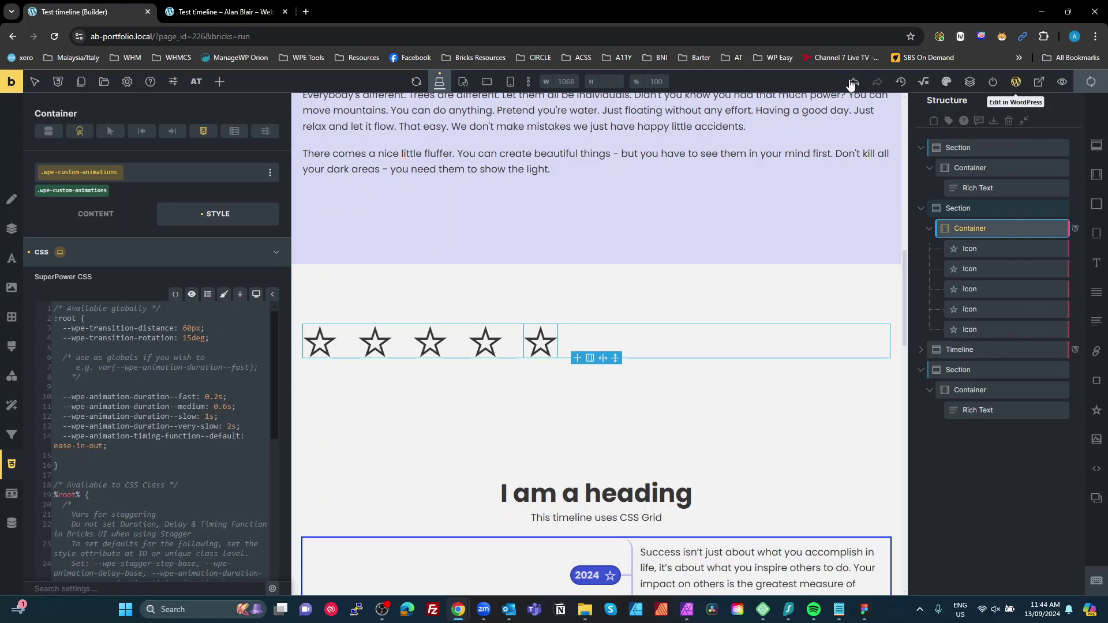
click(241, 15)
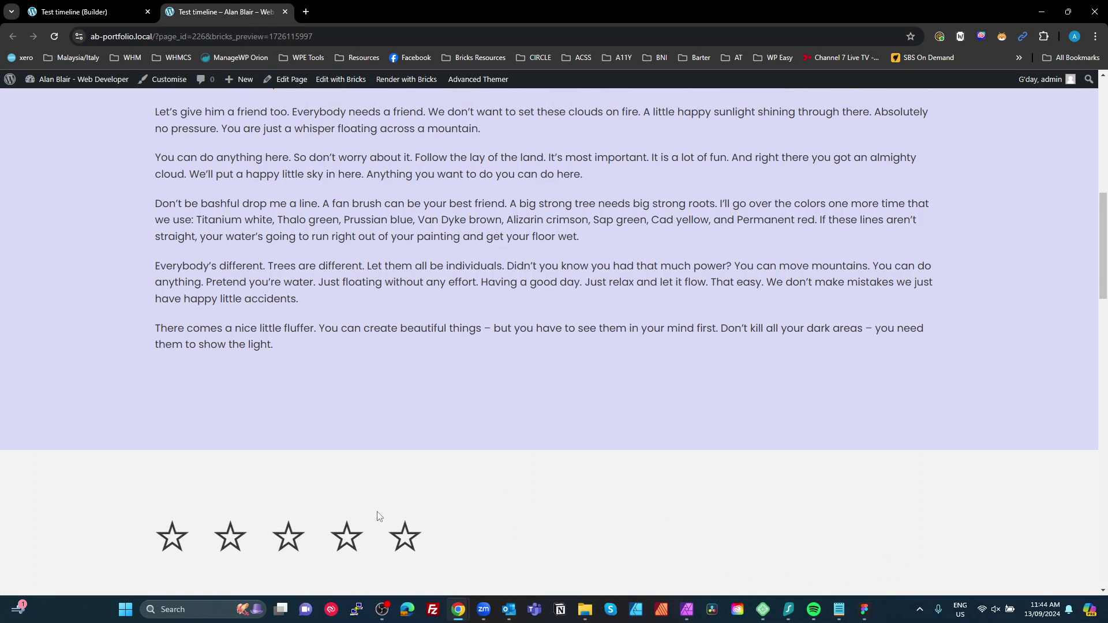
Step: Change --wpe-transition-distance from 60px to 15px and save the draft
scroll(378, 514, up, 2)
scroll(378, 514, down, 2)
scroll(375, 528, up, 2)
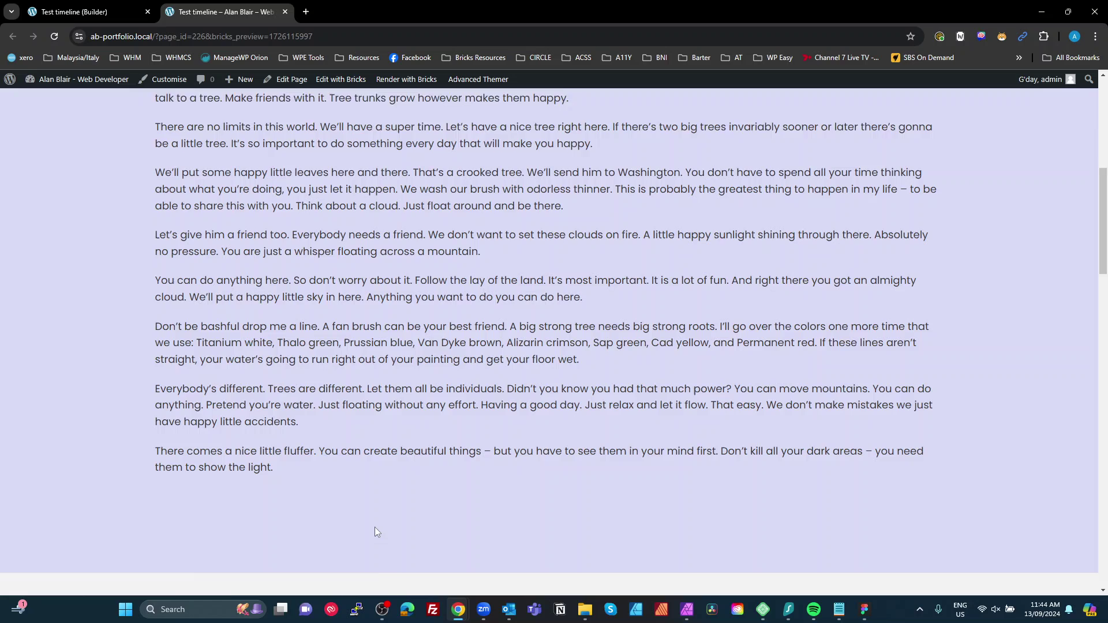
scroll(375, 527, down, 2)
click(93, 11)
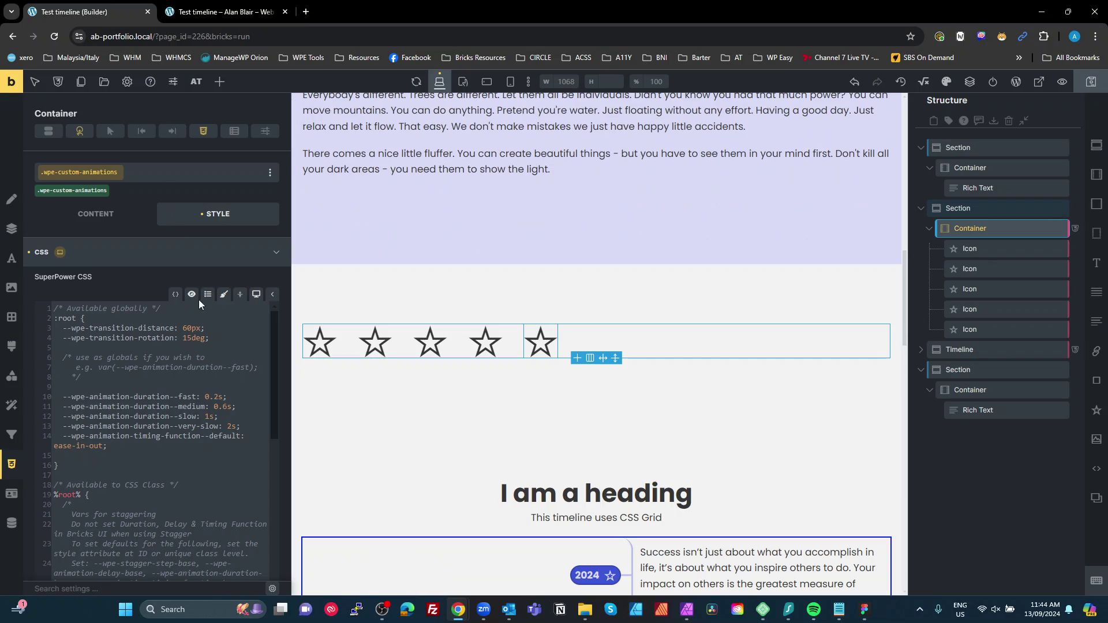
drag(191, 329, 182, 327)
text(15)
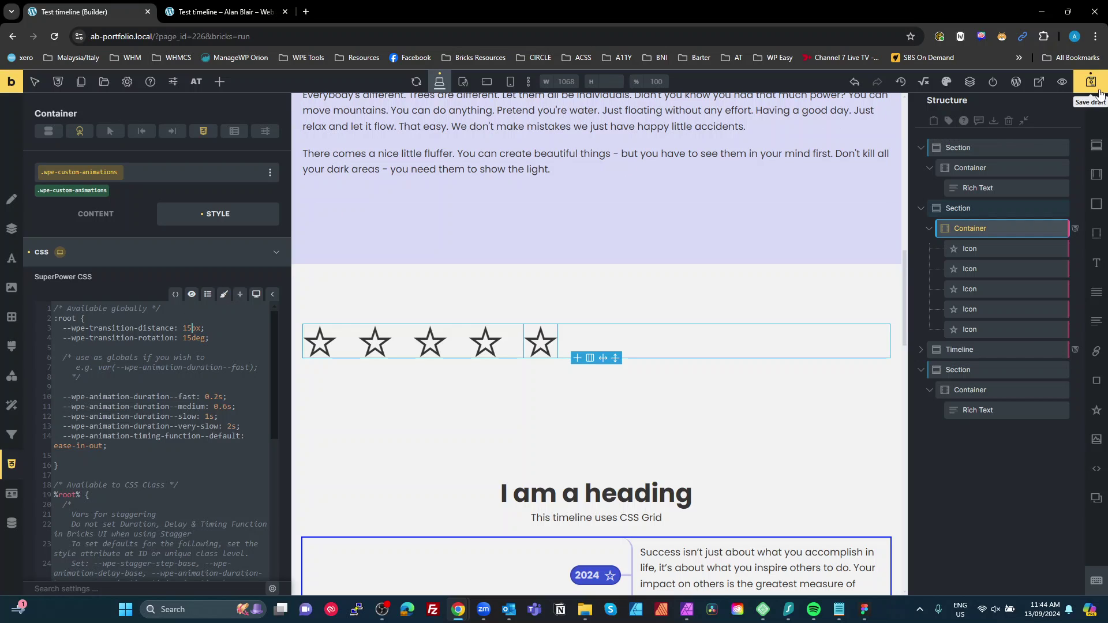
click(1099, 92)
Step: Reload the preview and scroll down to the five stars
click(222, 12)
key(F5)
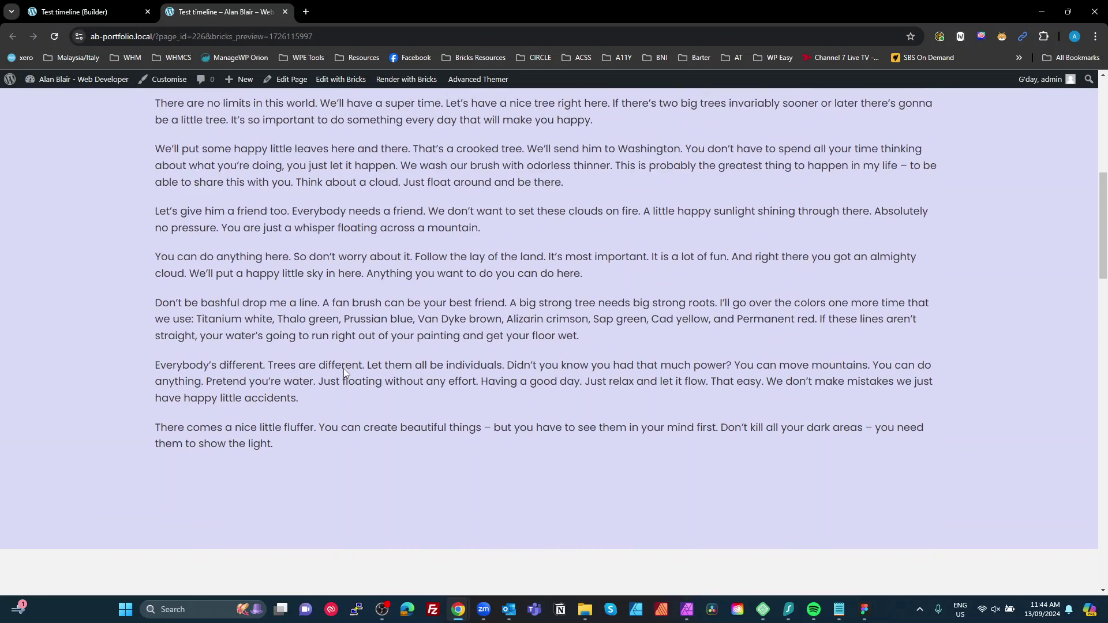
scroll(344, 372, down, 2)
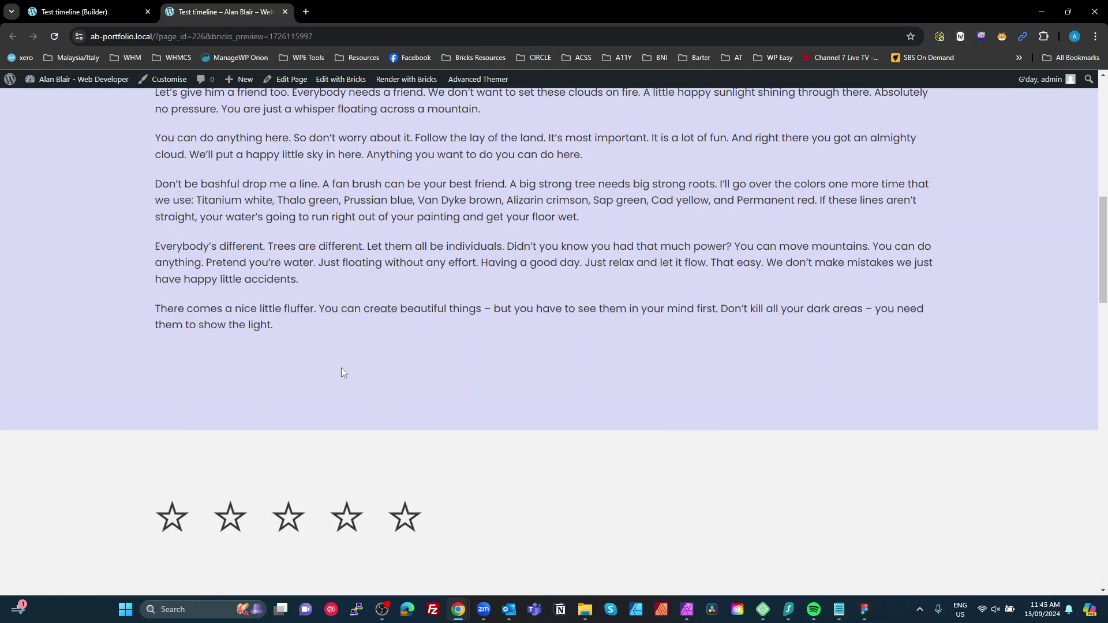
scroll(342, 366, down, 5)
scroll(346, 389, up, 3)
scroll(349, 399, down, 4)
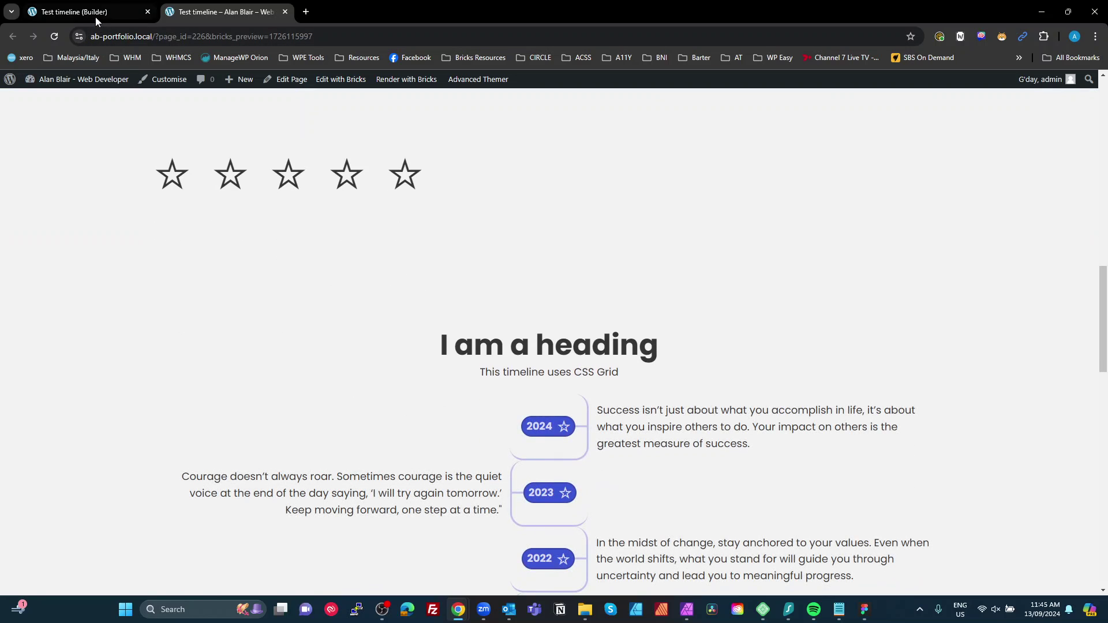
Step: Replace 15 with 60 in the class's --wpe-transition-distance CSS
click(95, 16)
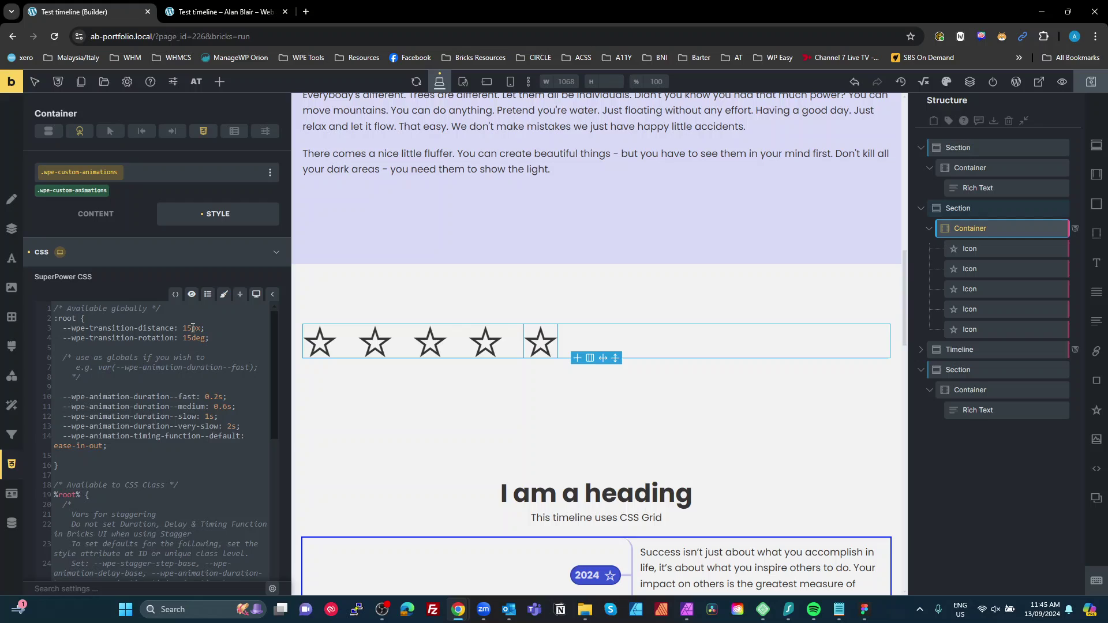
drag(193, 328, 182, 328)
text(60)
Step: Preview the page and scroll to watch the stars and timeline animate in
click(1061, 81)
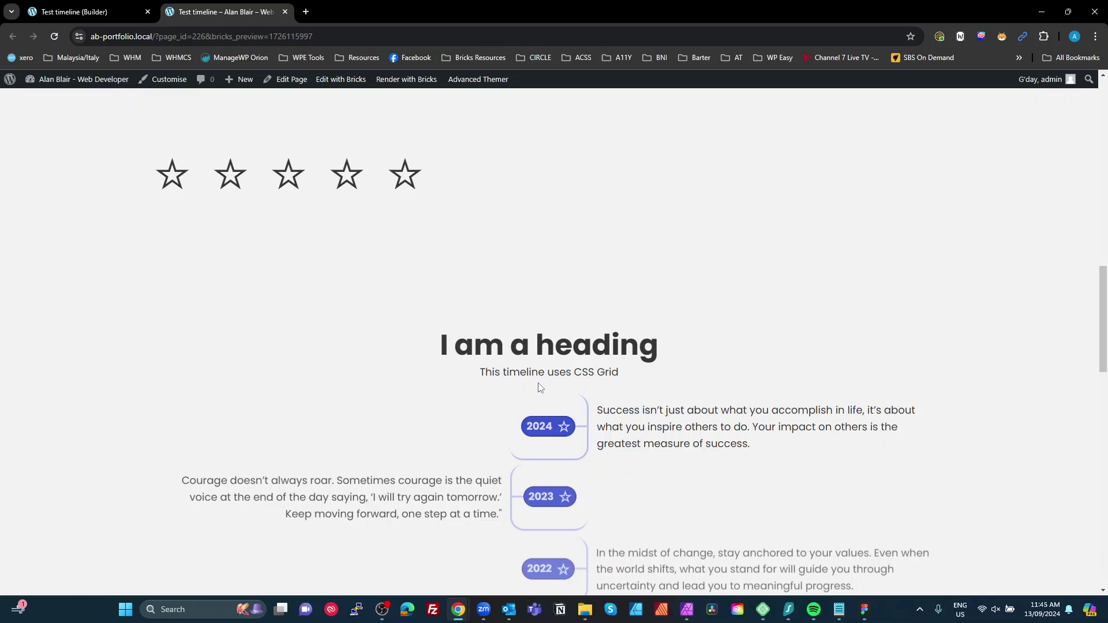
scroll(592, 346, up, 6)
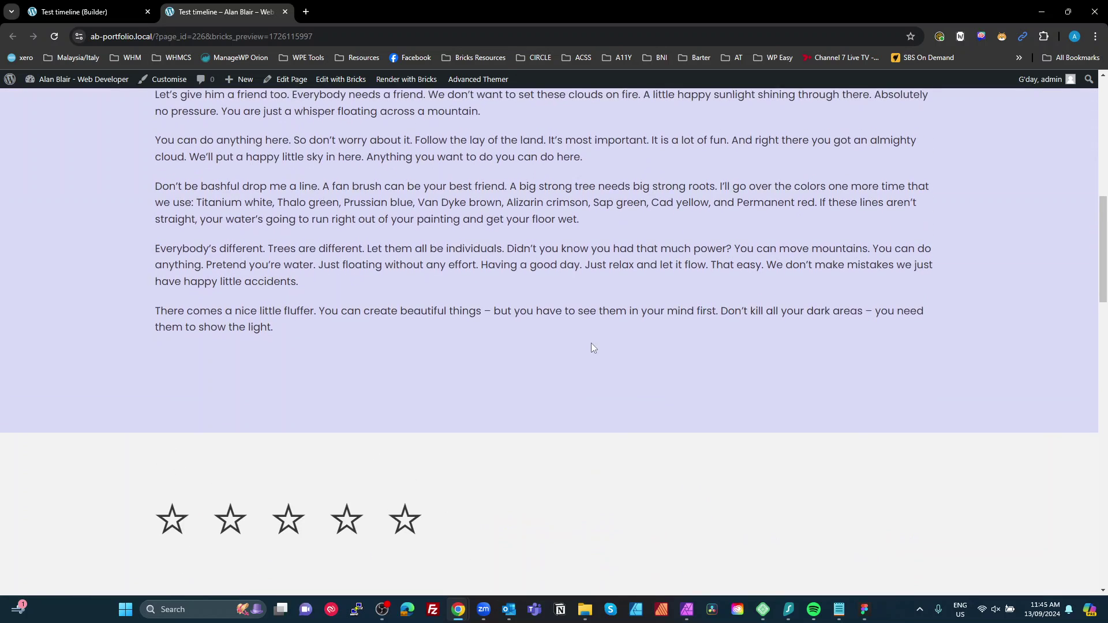
scroll(593, 347, down, 5)
scroll(595, 371, down, 3)
scroll(596, 371, up, 5)
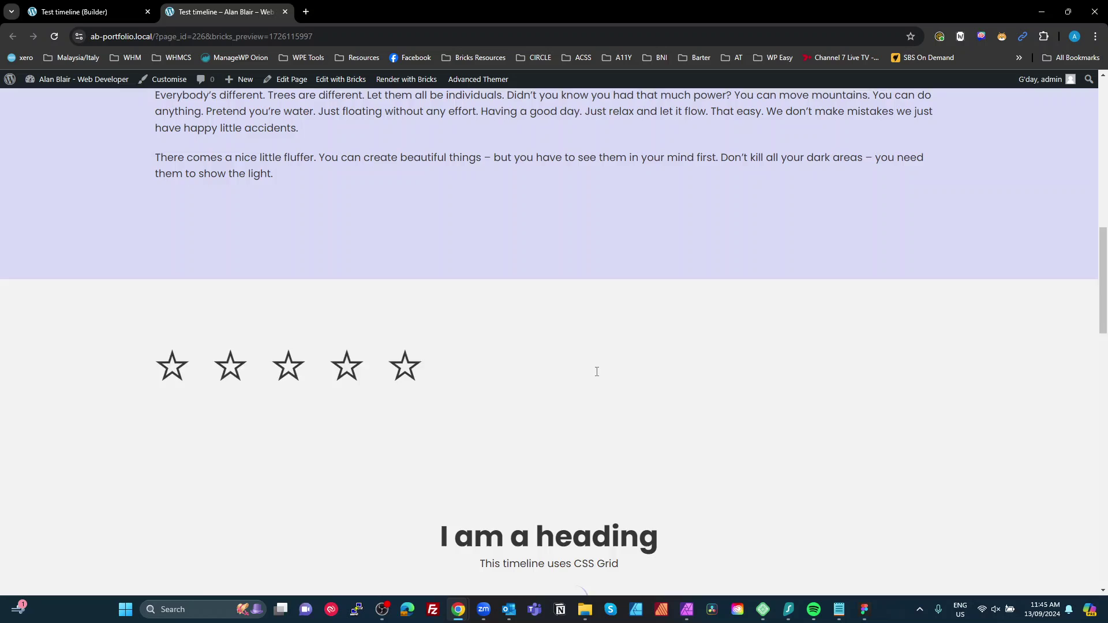
scroll(597, 372, down, 6)
scroll(598, 393, up, 6)
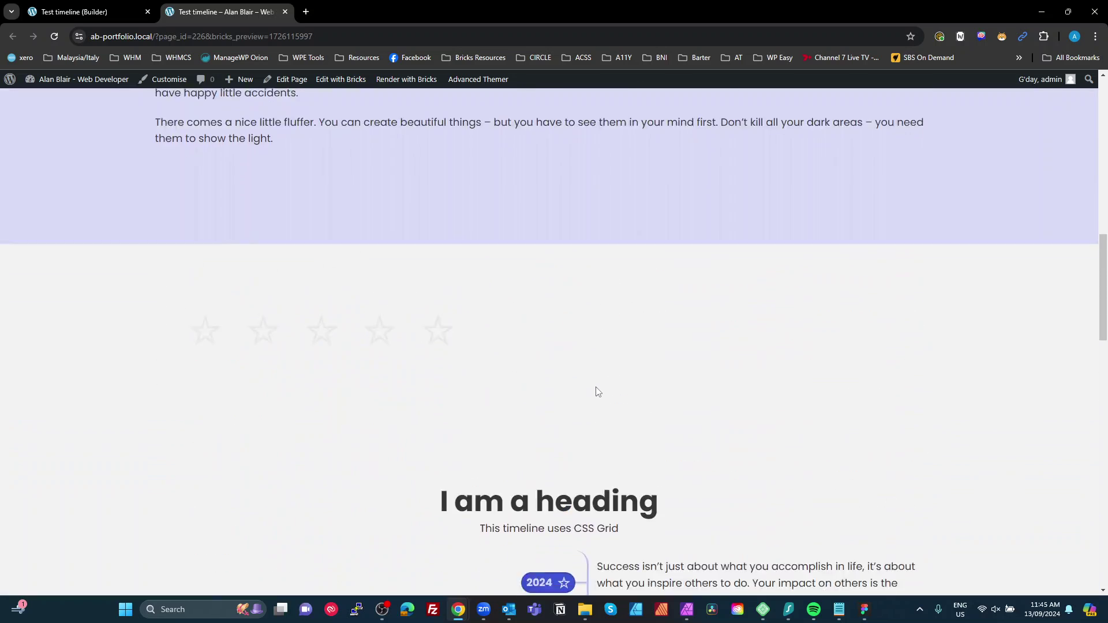
scroll(594, 388, down, 4)
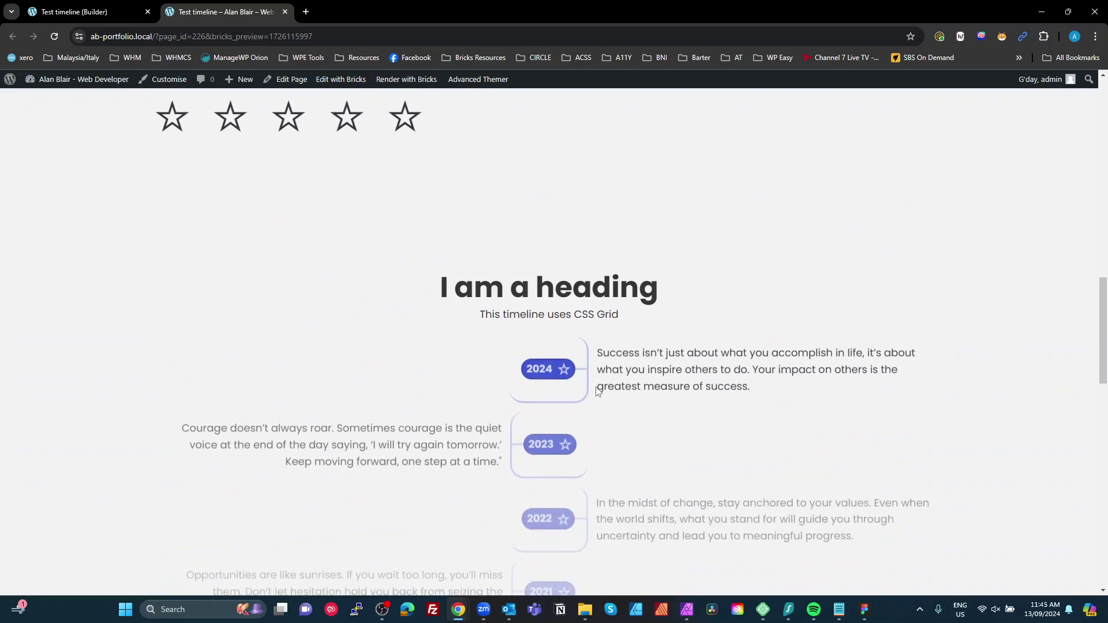
Step: Set --wpe-transition-distance back to 15px and save the draft
click(86, 16)
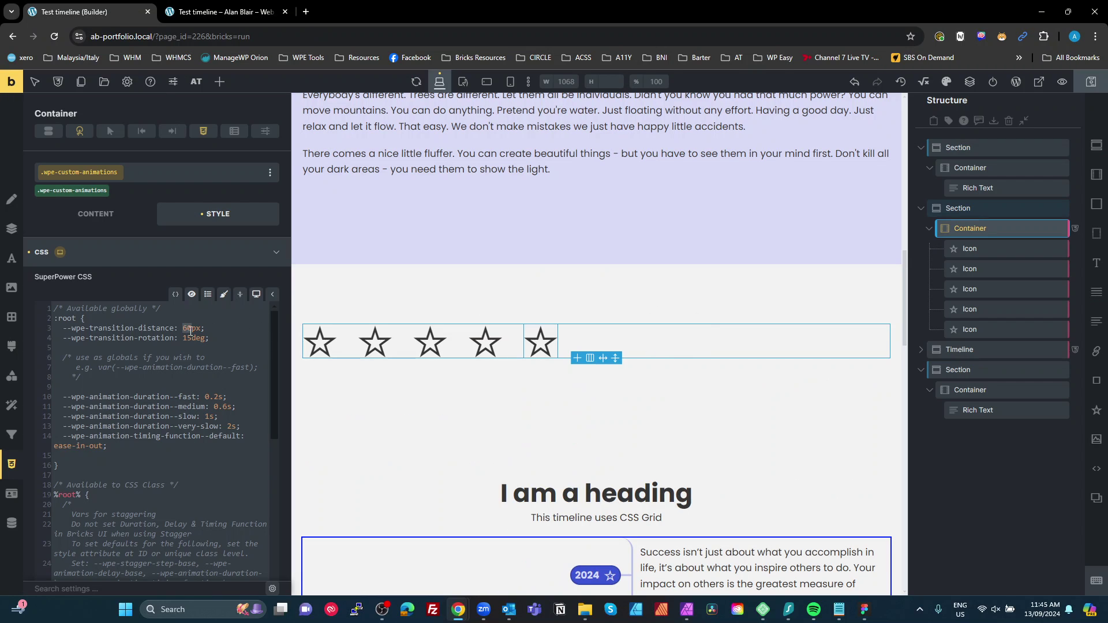
text(15)
click(1095, 85)
Step: Scroll through the timeline in the live preview, then return to the builder
click(222, 12)
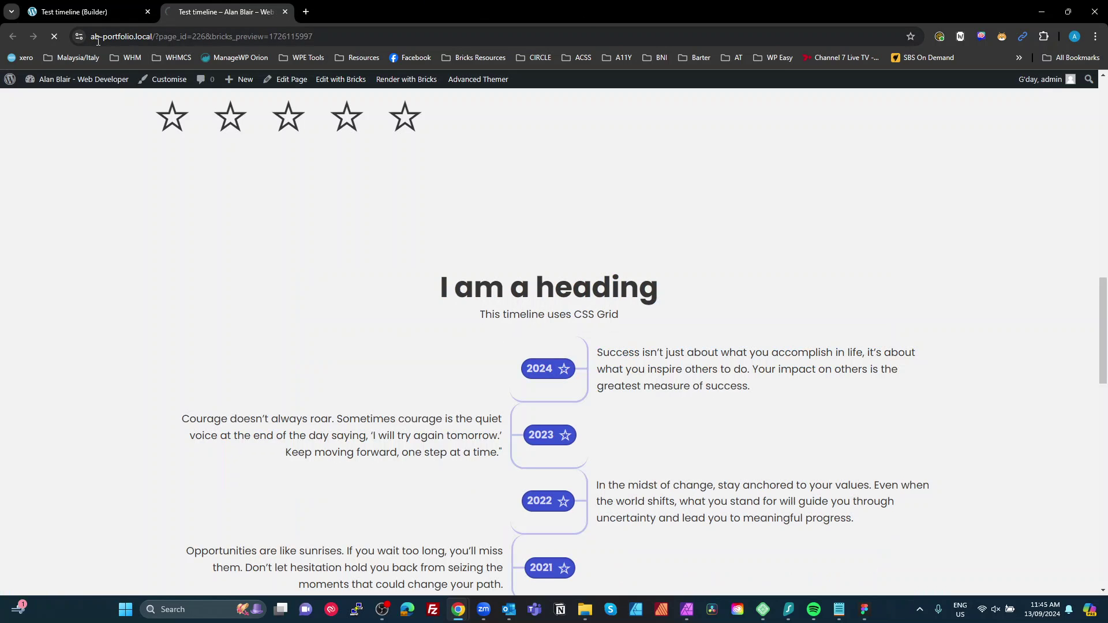
click(53, 36)
scroll(596, 324, up, 6)
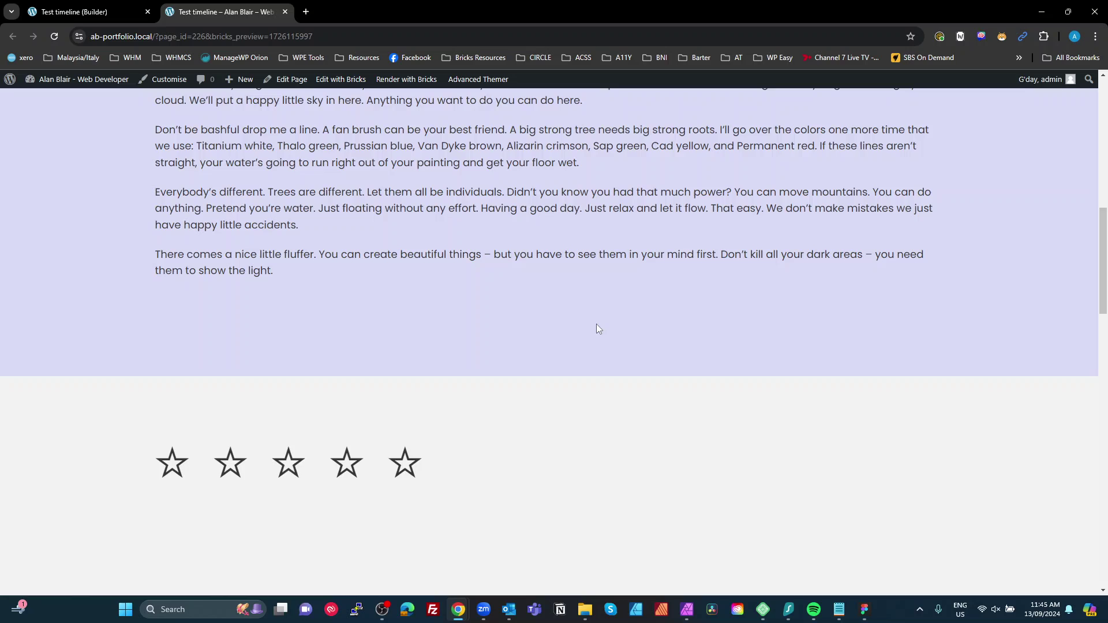
scroll(603, 346, down, 3)
scroll(604, 354, down, 4)
scroll(605, 355, up, 7)
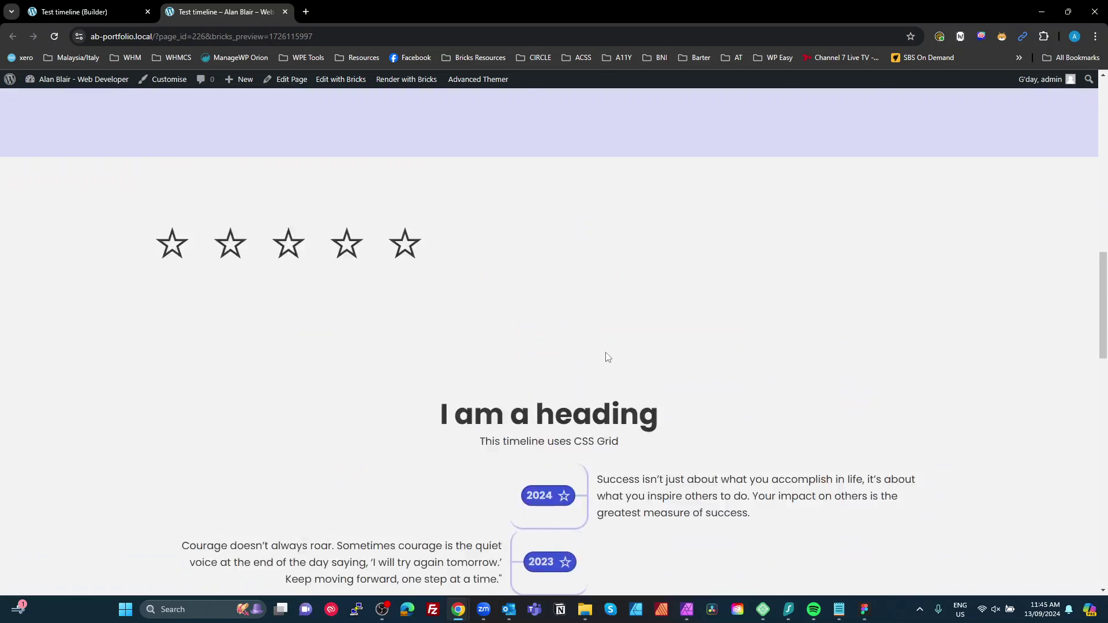
scroll(605, 353, down, 3)
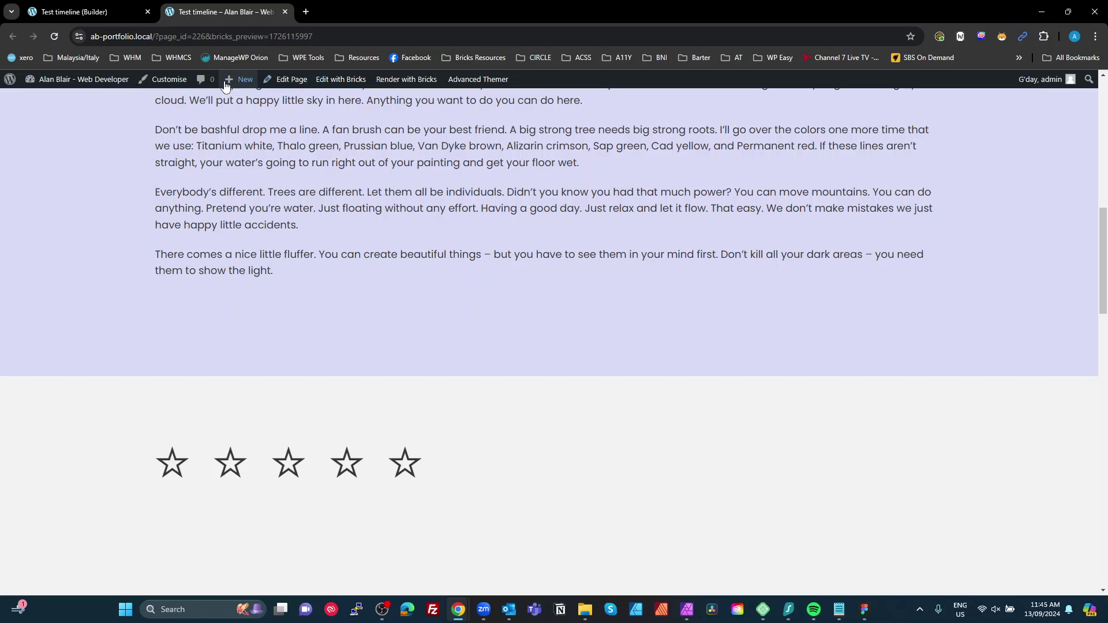
click(86, 12)
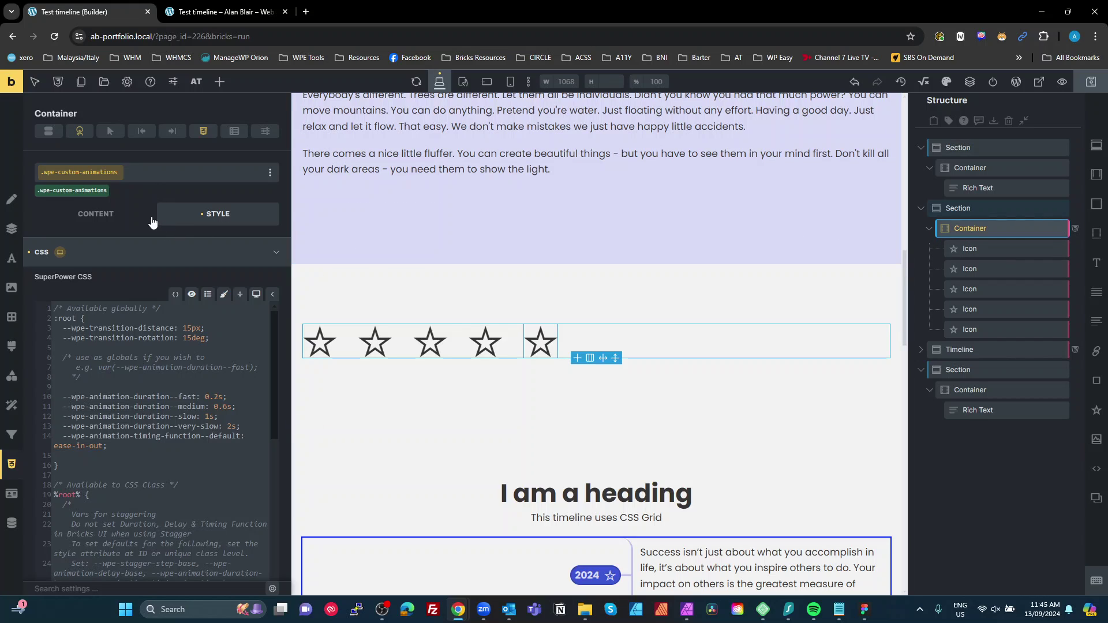
Step: Remove the wpe-custom-animations class and set the Enter viewport fadeInRight animation duration to 40s
click(108, 190)
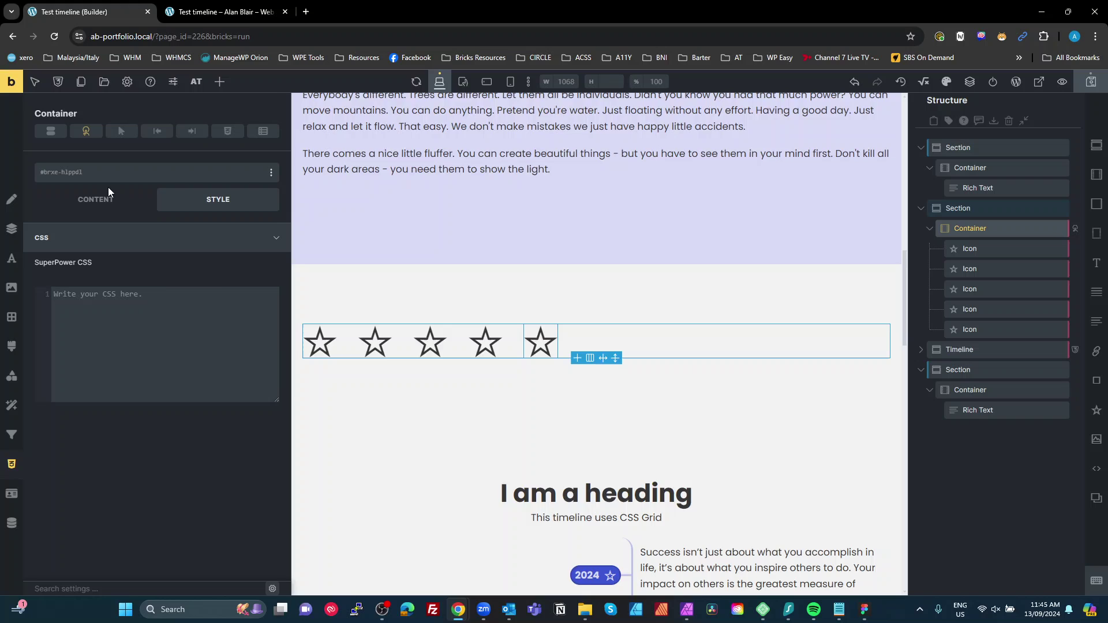
click(97, 132)
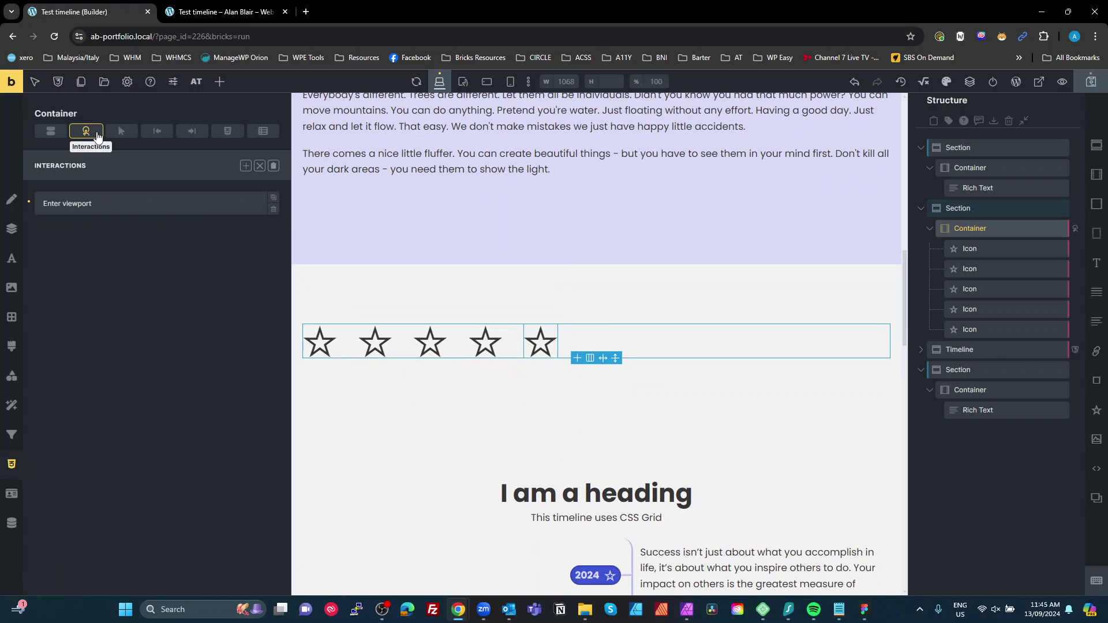
click(136, 207)
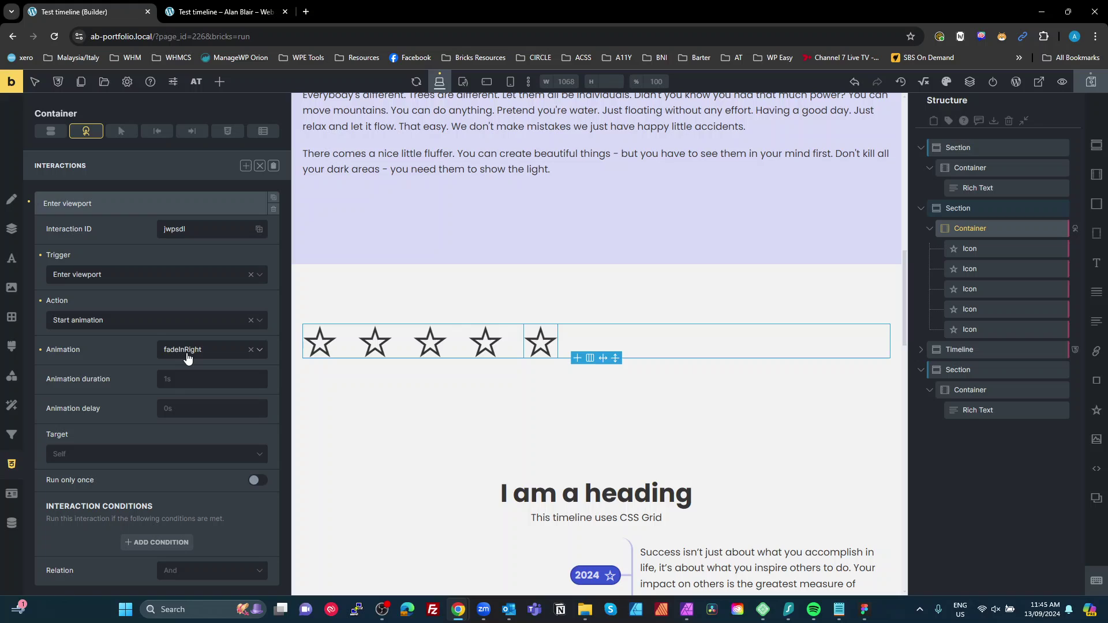
click(162, 378)
text(40s)
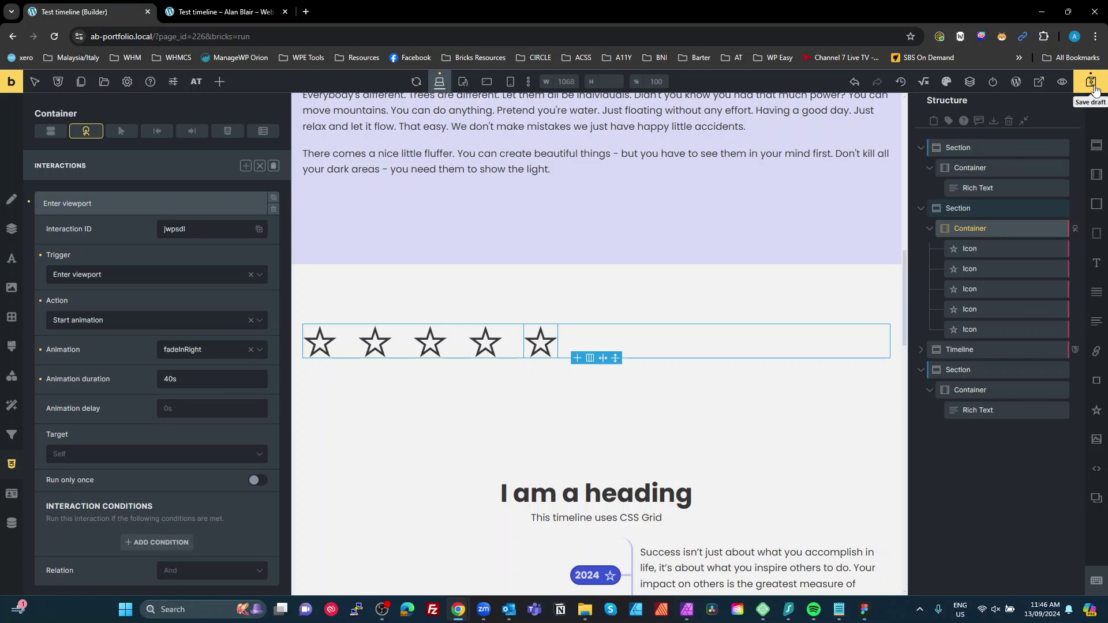
Step: Open DevTools on the live preview and inspect one of the star icons
click(226, 17)
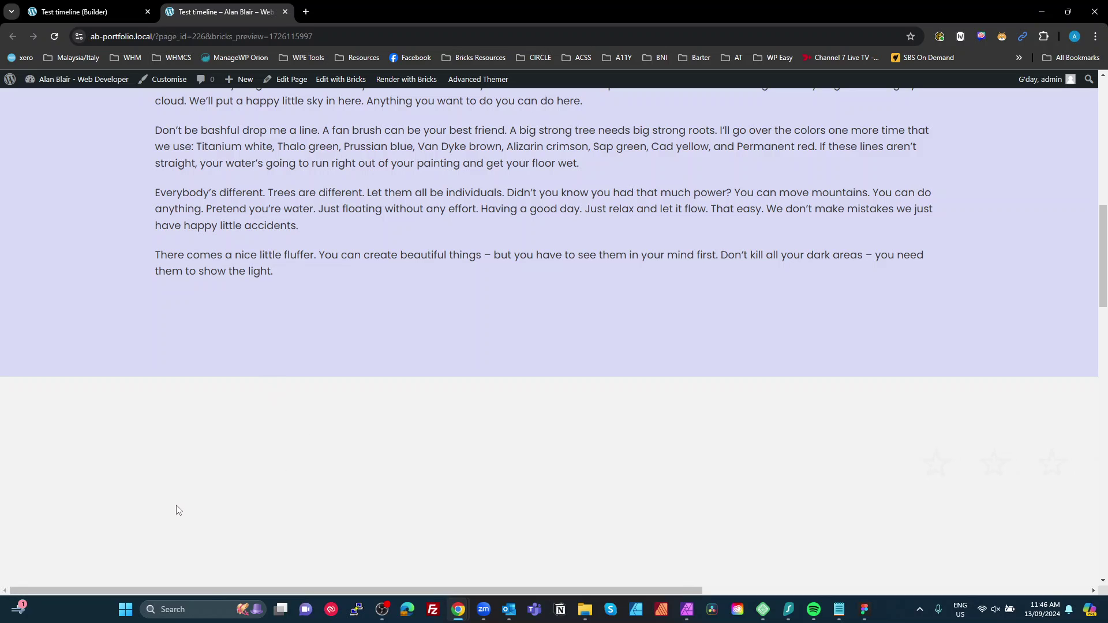
key(ctrl+shift+i)
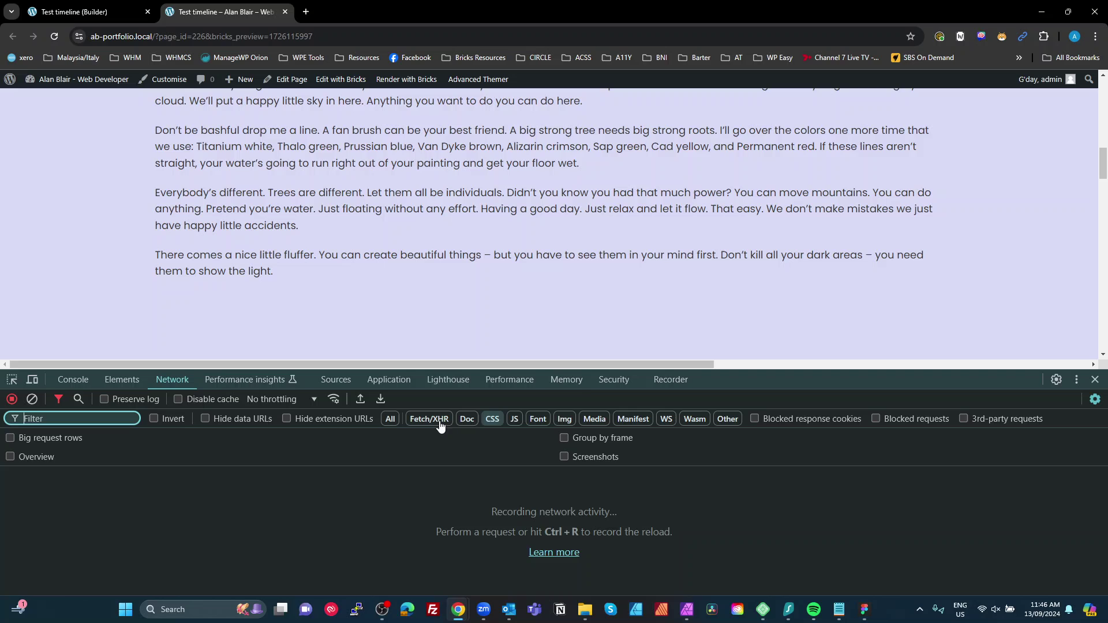
scroll(630, 353, down, 2)
scroll(629, 353, down, 2)
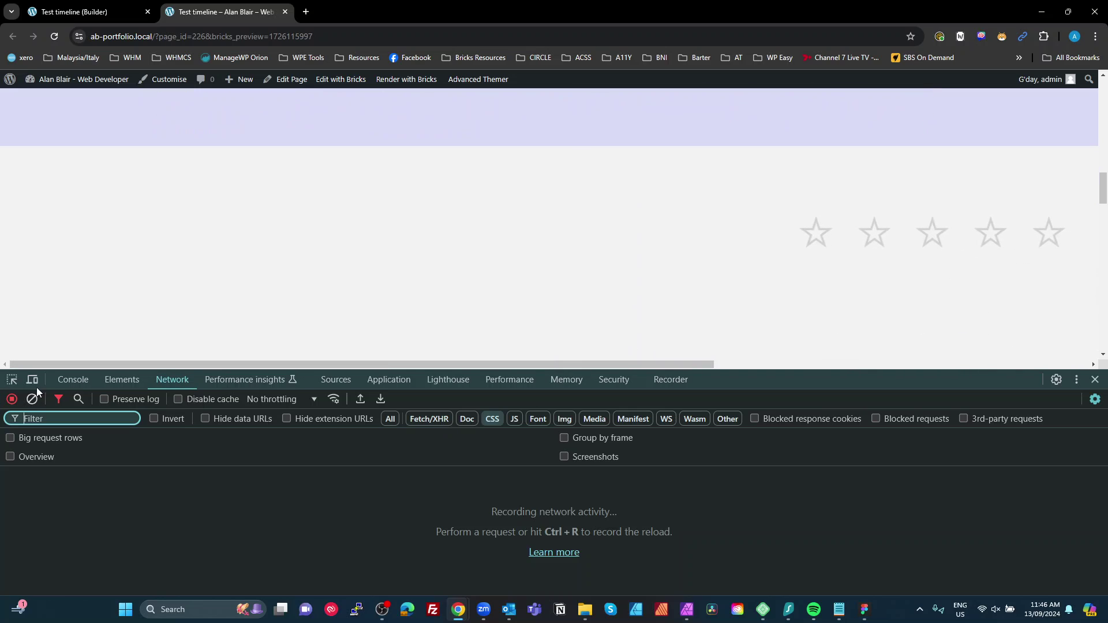
click(13, 380)
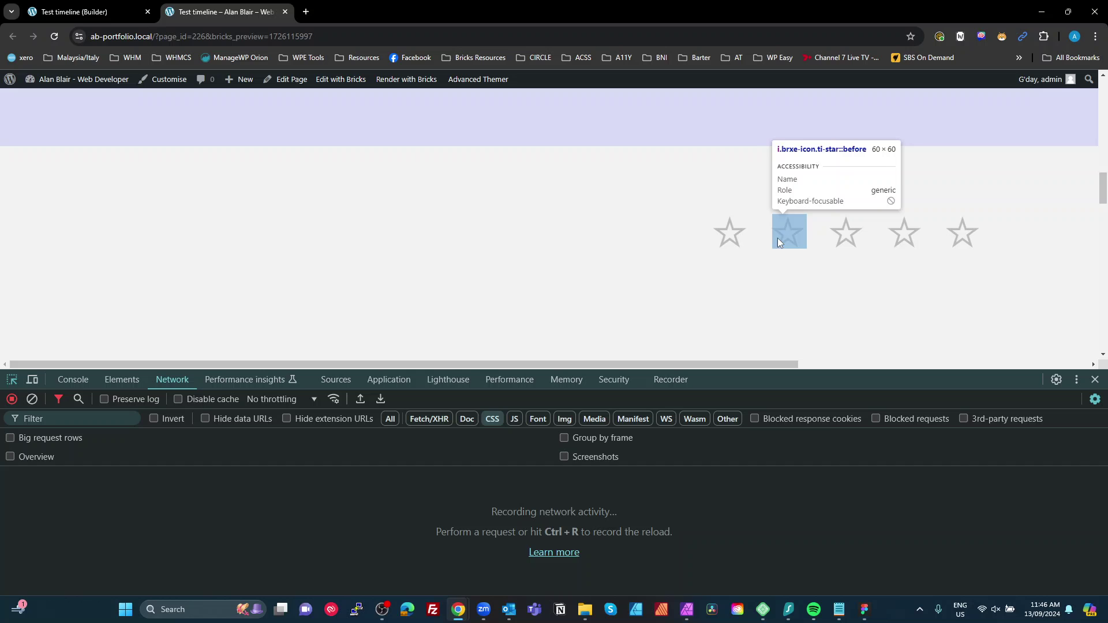
click(776, 238)
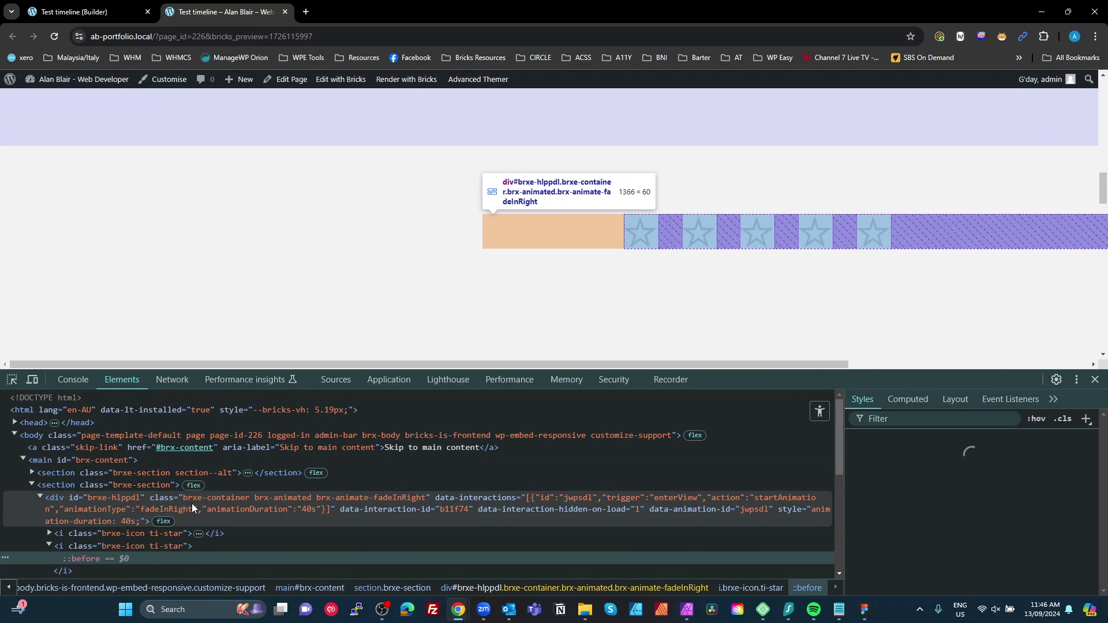
Step: Examine the star container div's brx-animate-fadeInRight class, then return to the builder
click(315, 508)
double_click(258, 499)
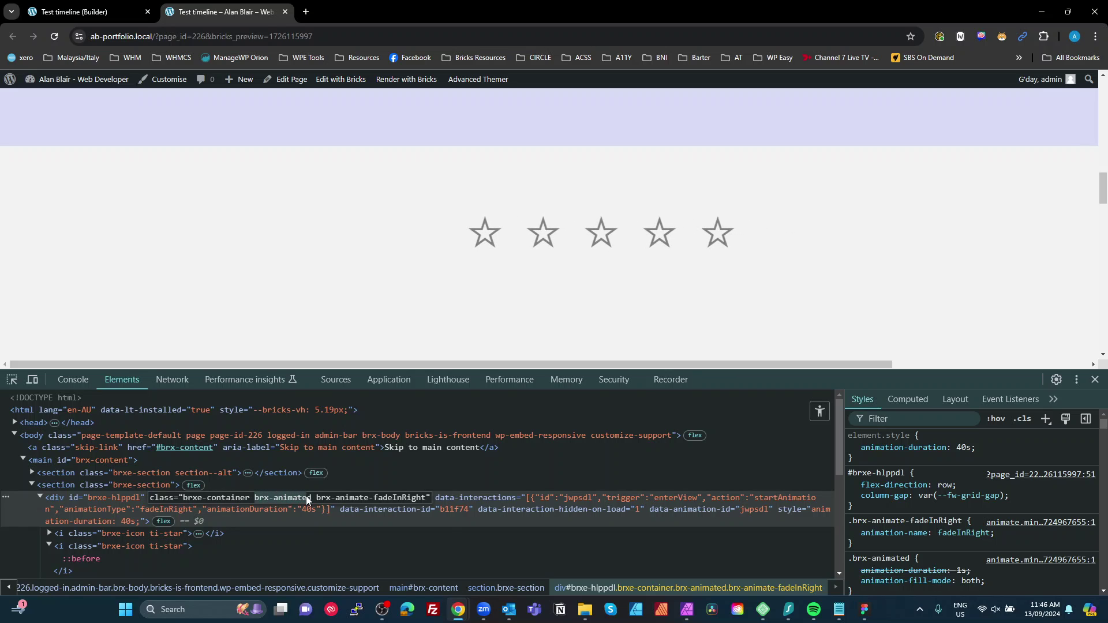
click(329, 500)
drag(327, 499, 403, 507)
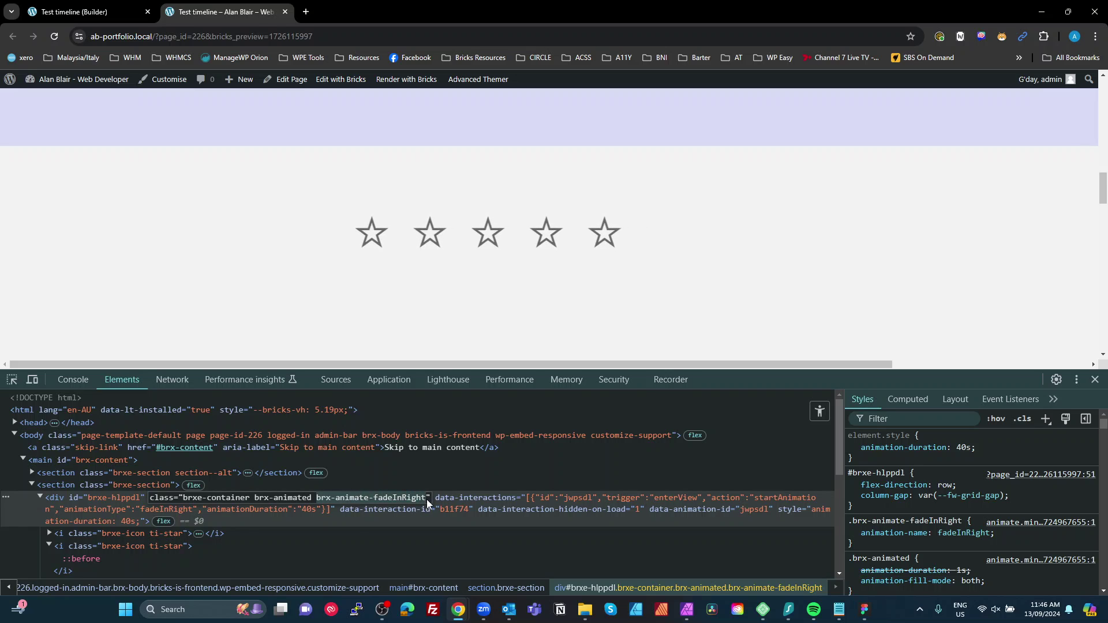
mouse_move(483, 609)
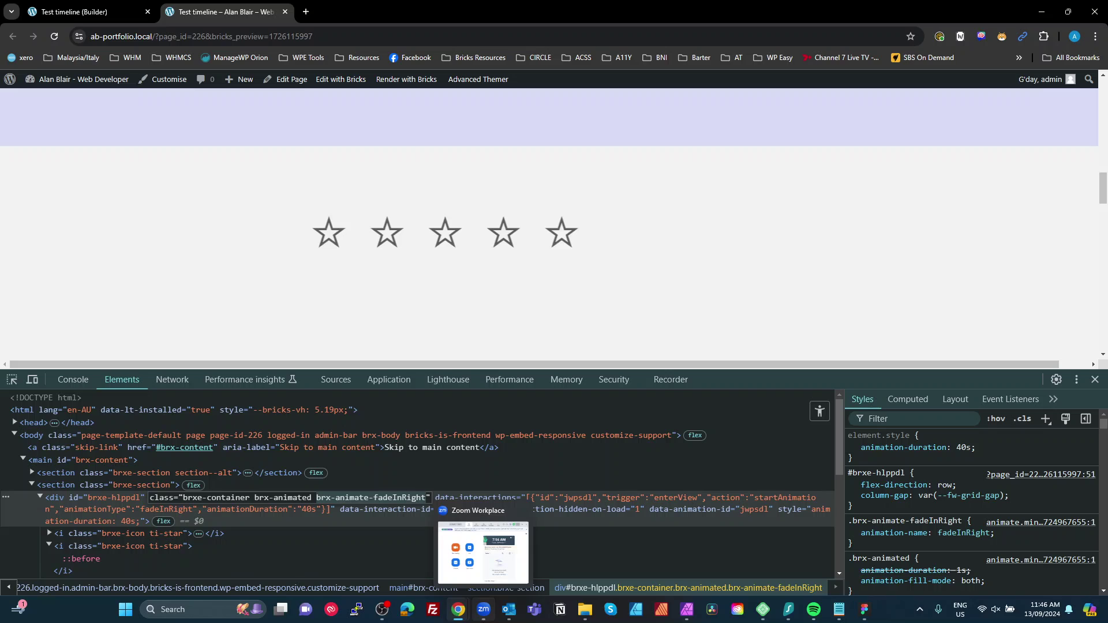
click(68, 11)
Step: Clear the container's 40s animation duration back to the default
double_click(172, 378)
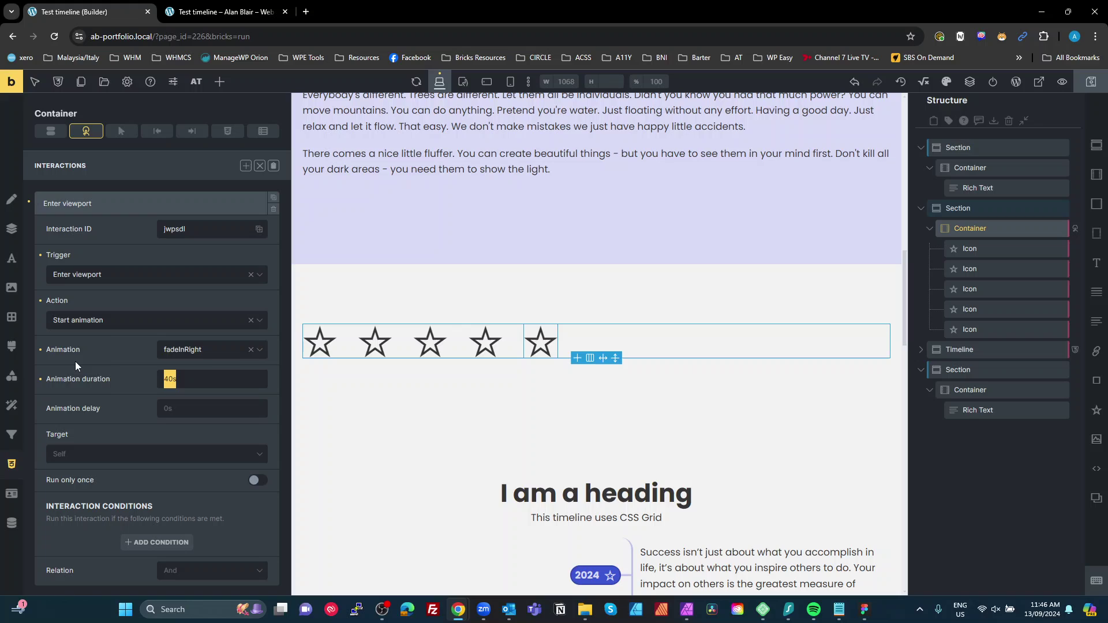
text(1)
key(BackSpace)
Step: Re-apply the .wpe-custom-animations class to the star container, searching 'anim'
click(260, 165)
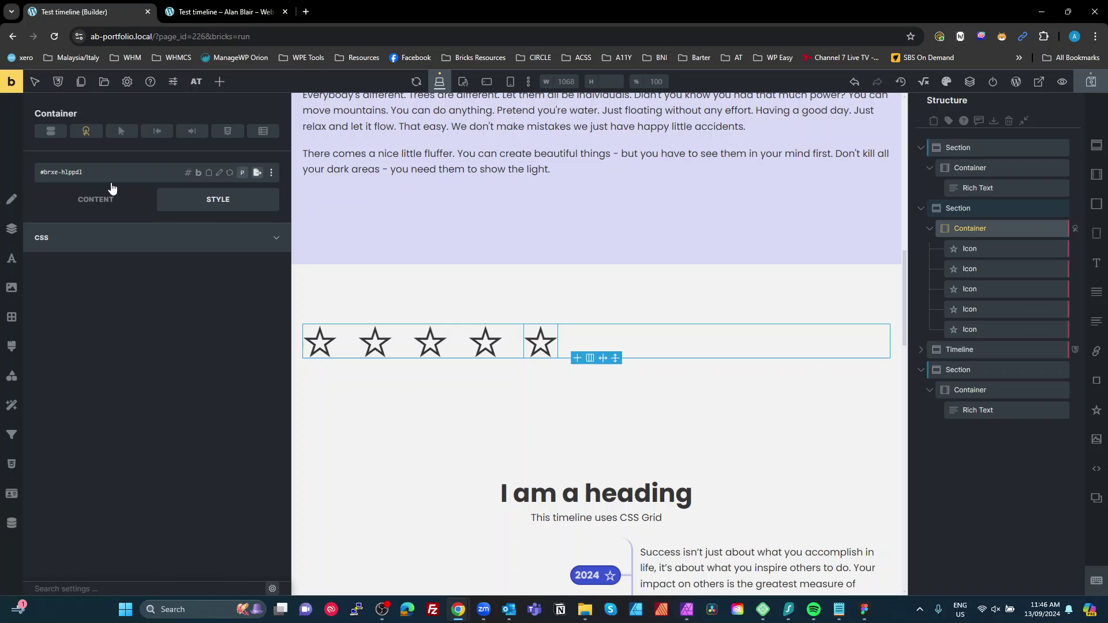
click(101, 172)
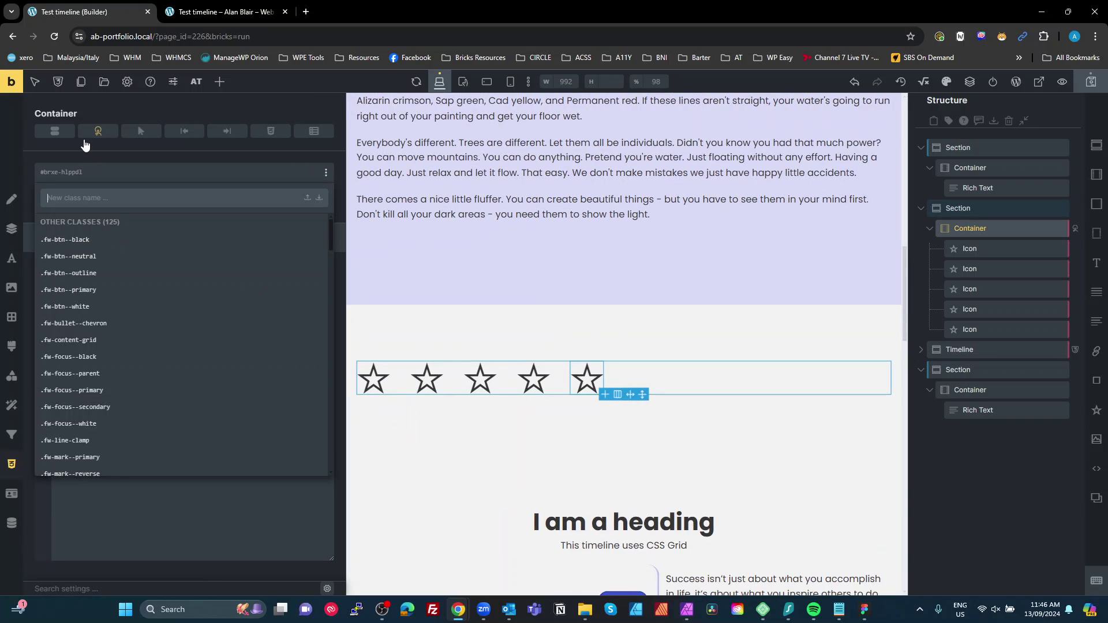
text(anim)
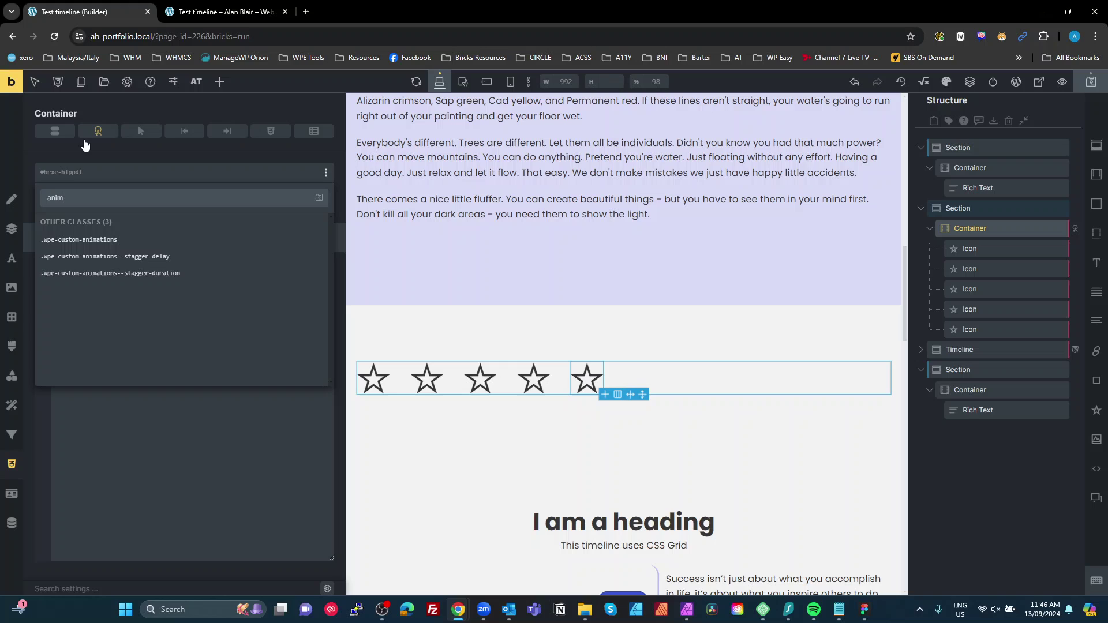
click(81, 239)
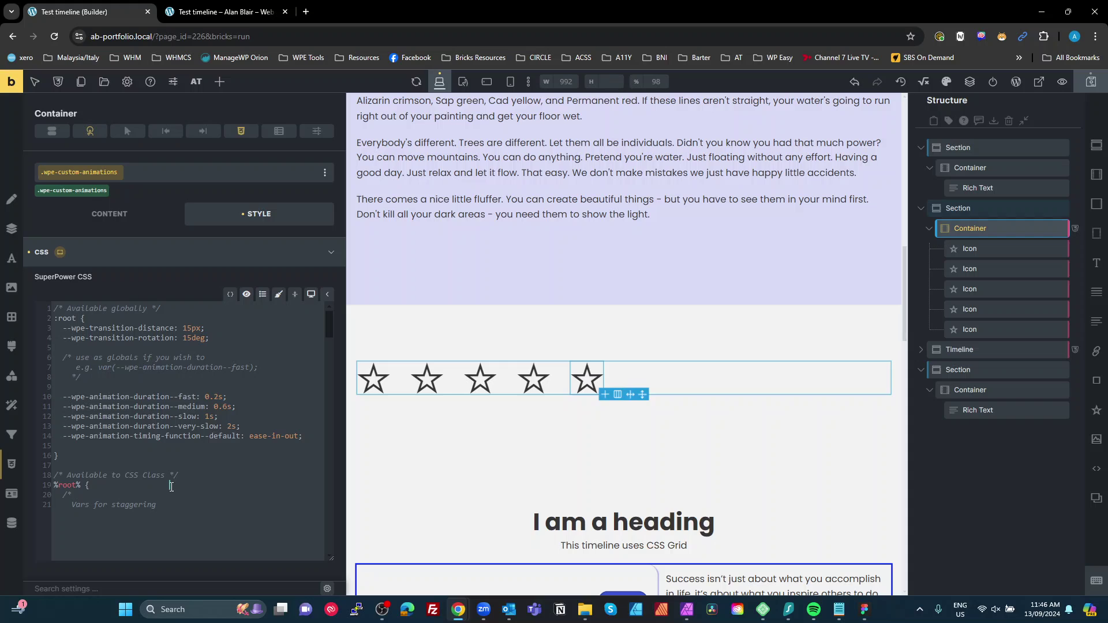
scroll(178, 469, down, 5)
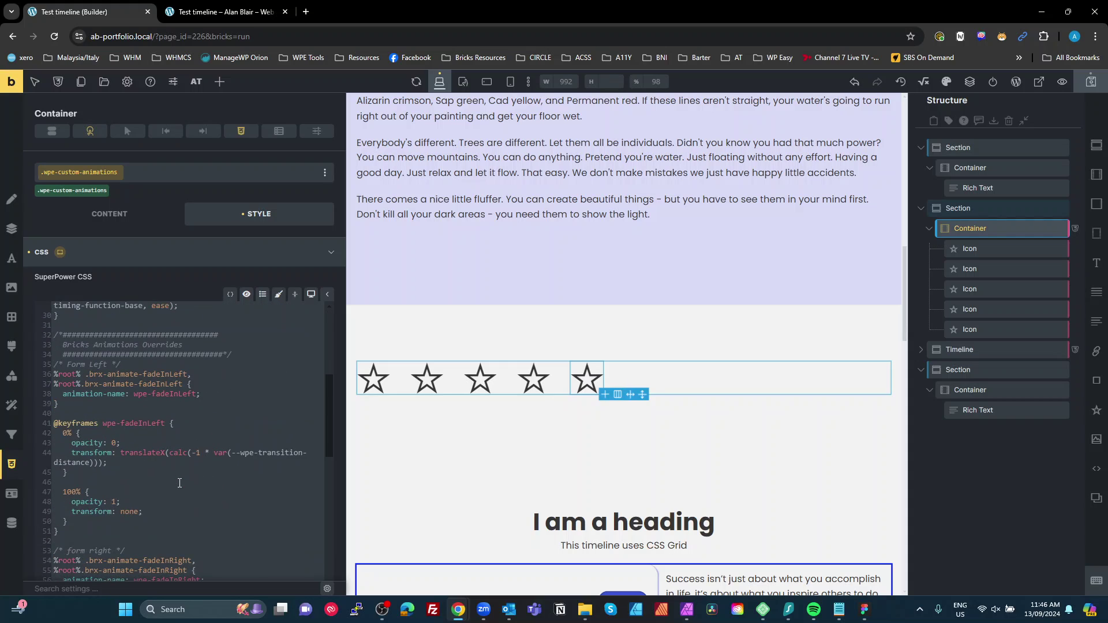
double_click(166, 392)
scroll(224, 400, up, 1)
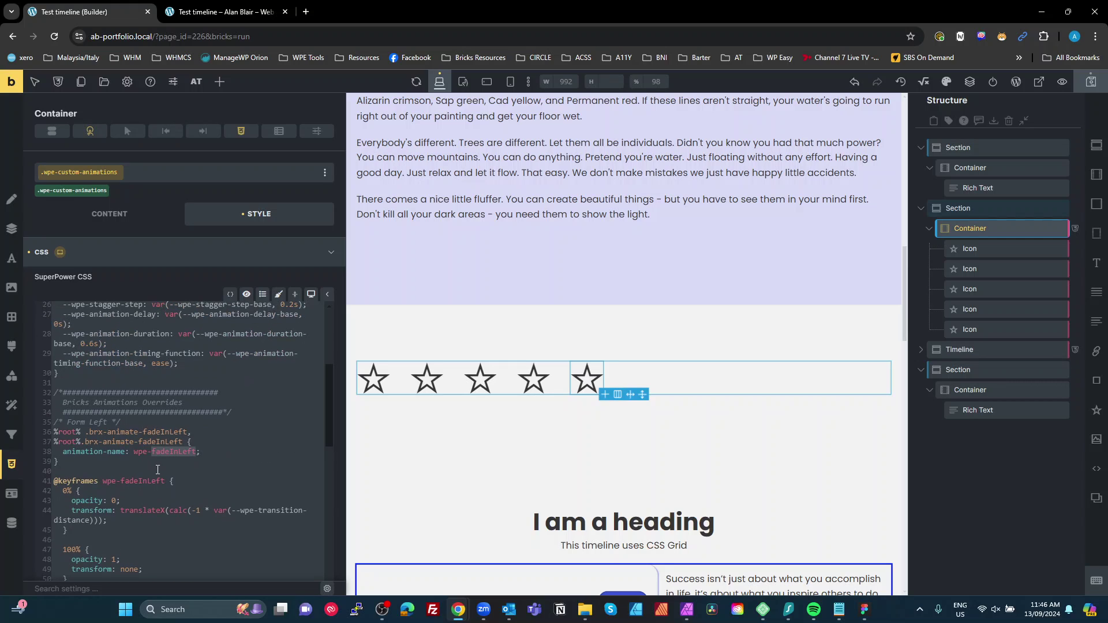
drag(187, 431, 90, 435)
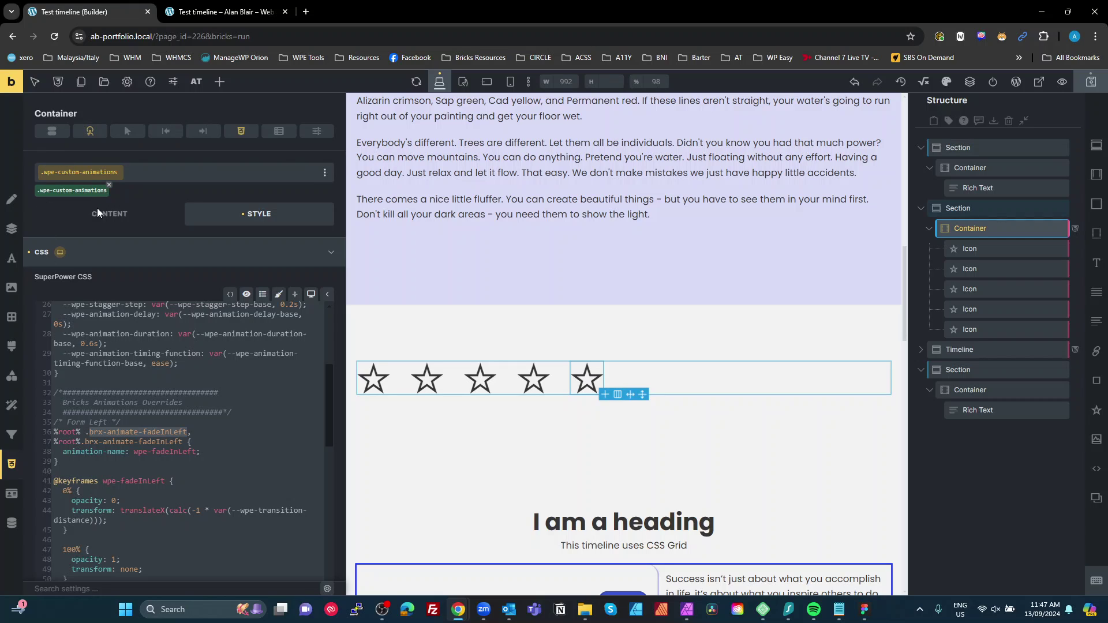
click(72, 443)
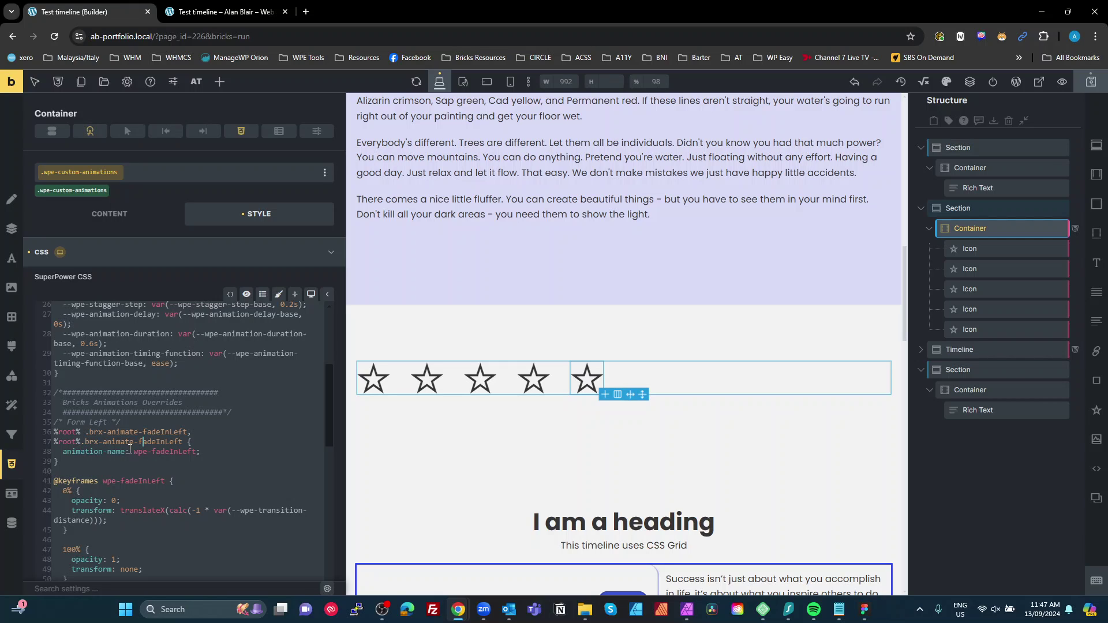
drag(125, 452, 64, 455)
drag(189, 432, 145, 432)
mouse_move(195, 453)
mouse_down()
mouse_move(155, 452)
mouse_move(195, 452)
mouse_up()
click(166, 462)
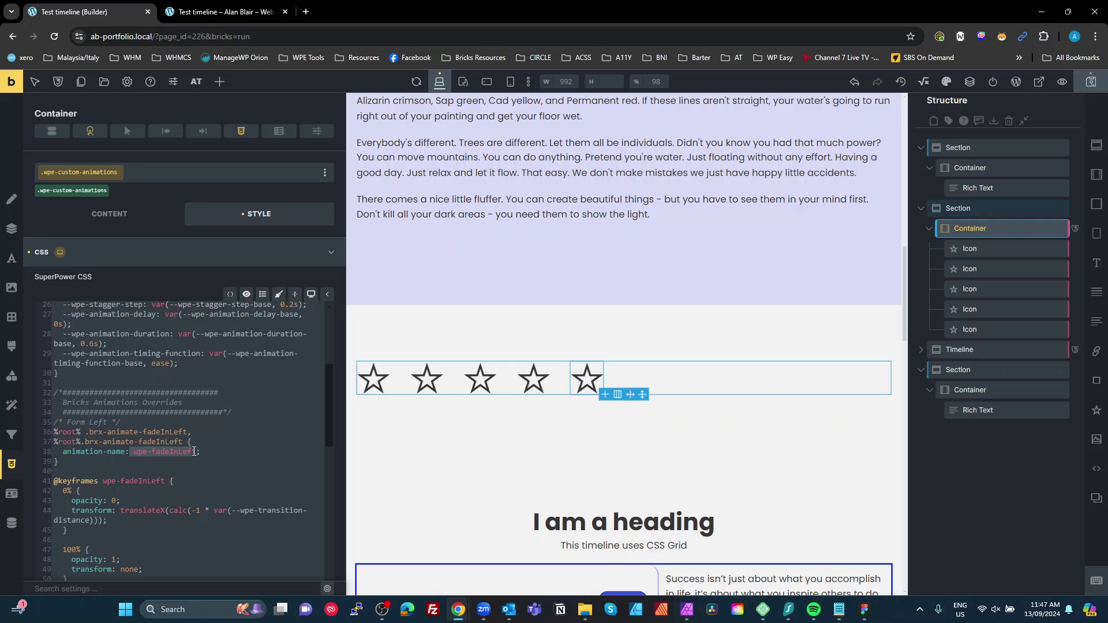
click(150, 457)
double_click(141, 452)
Step: Highlight translateX and the --wpe-transition-distance variable in the fadeInLeft keyframes CSS
click(172, 486)
scroll(161, 485, down, 3)
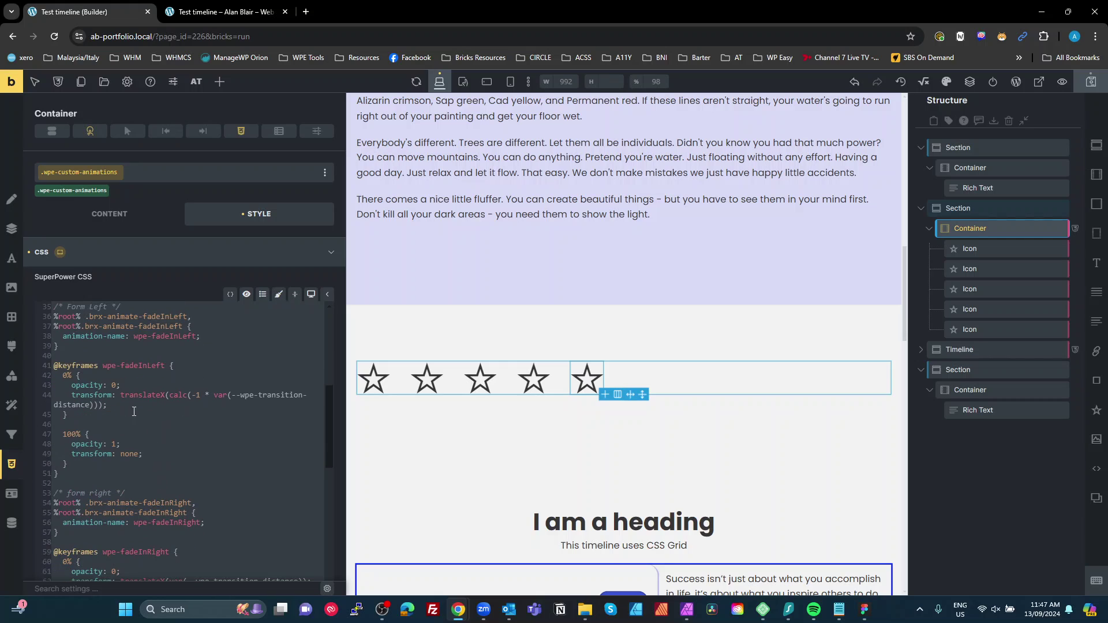
double_click(150, 396)
drag(231, 395, 86, 404)
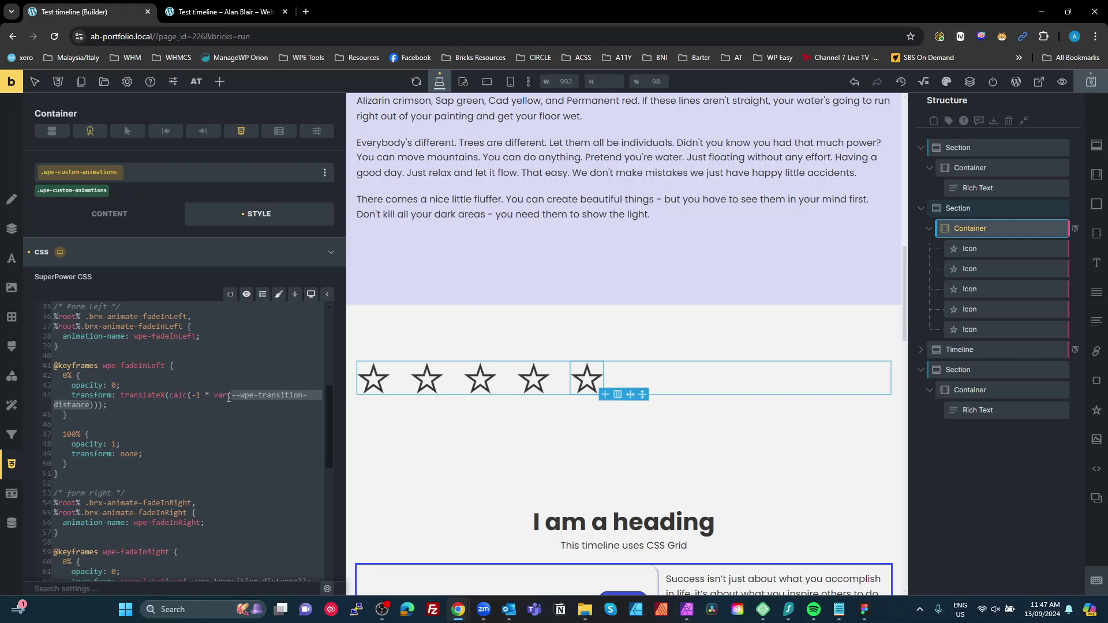
Step: Lock the .wpe-custom-animations class against edits and scroll the canvas down to the timeline
scroll(228, 398, up, 10)
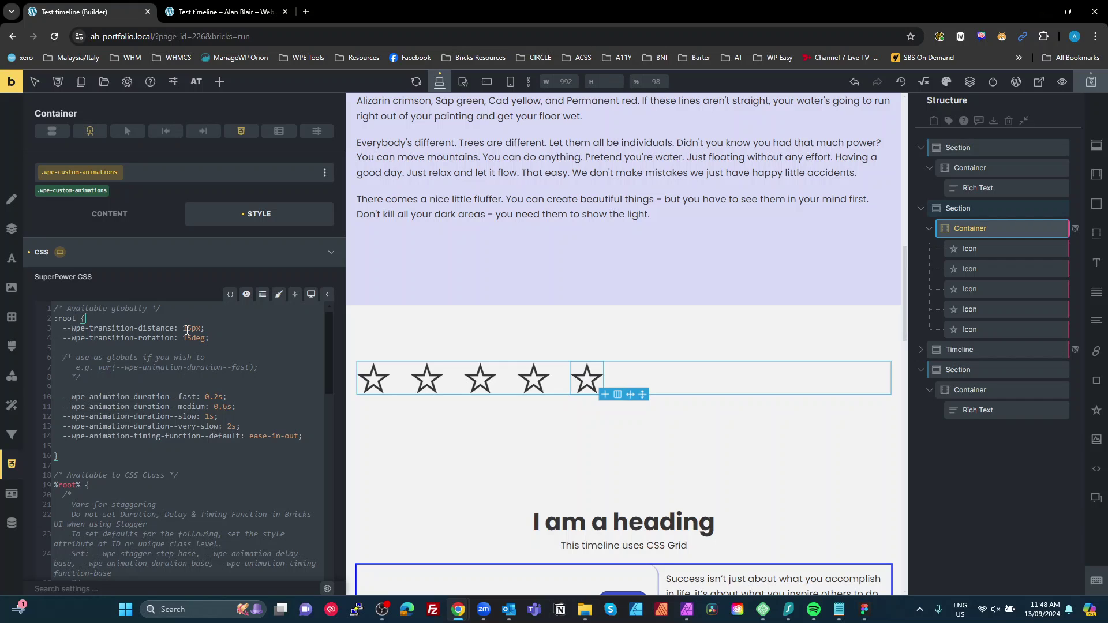
scroll(221, 452, down, 8)
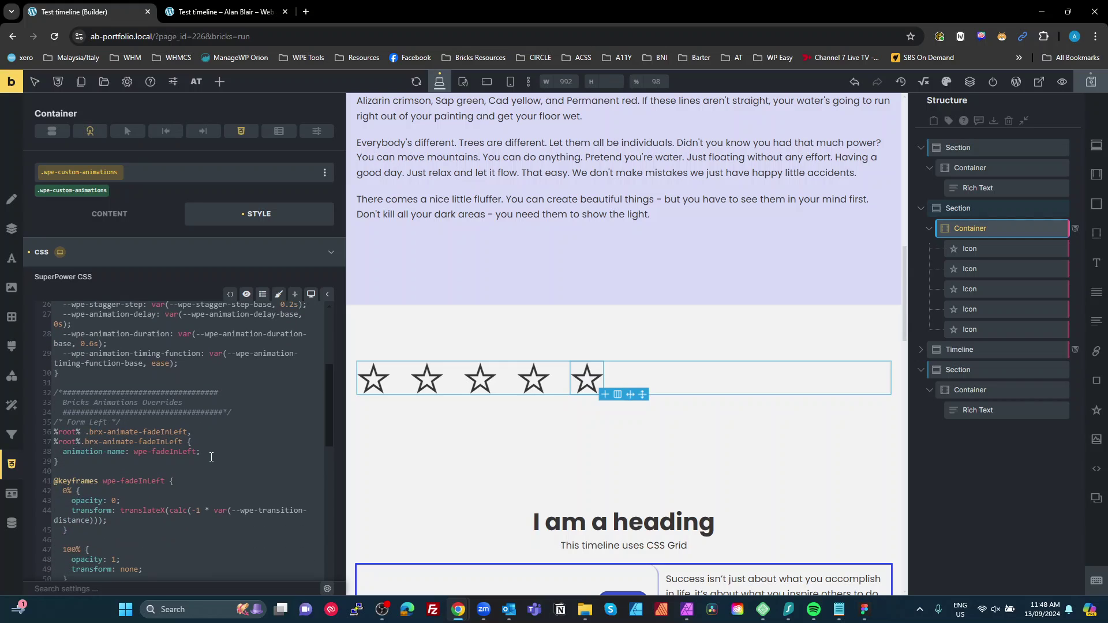
scroll(194, 415, down, 5)
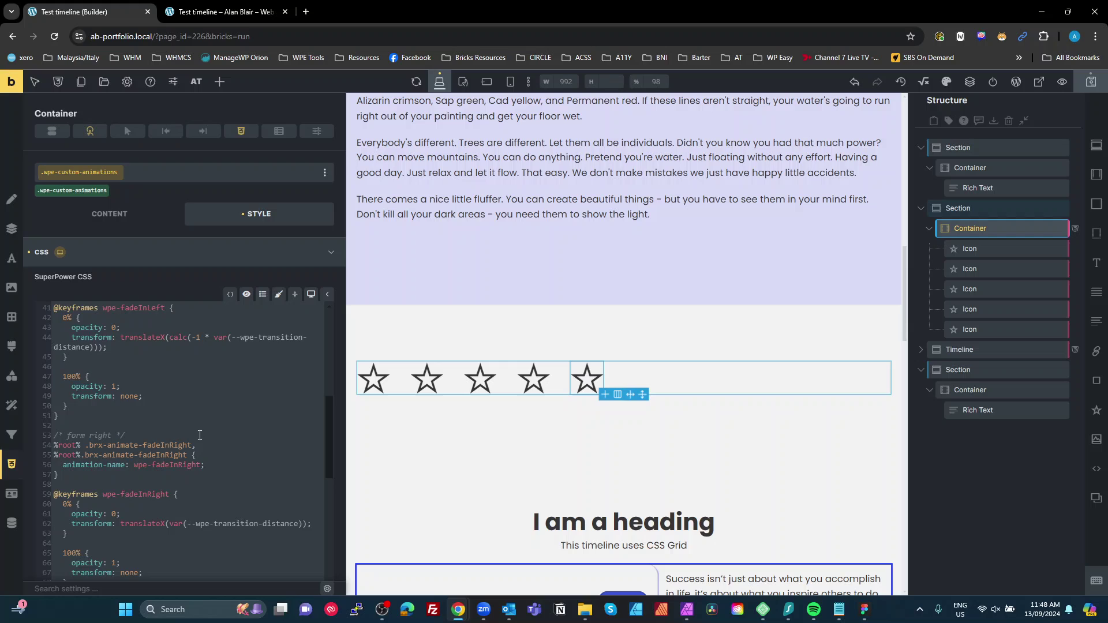
scroll(199, 435, up, 6)
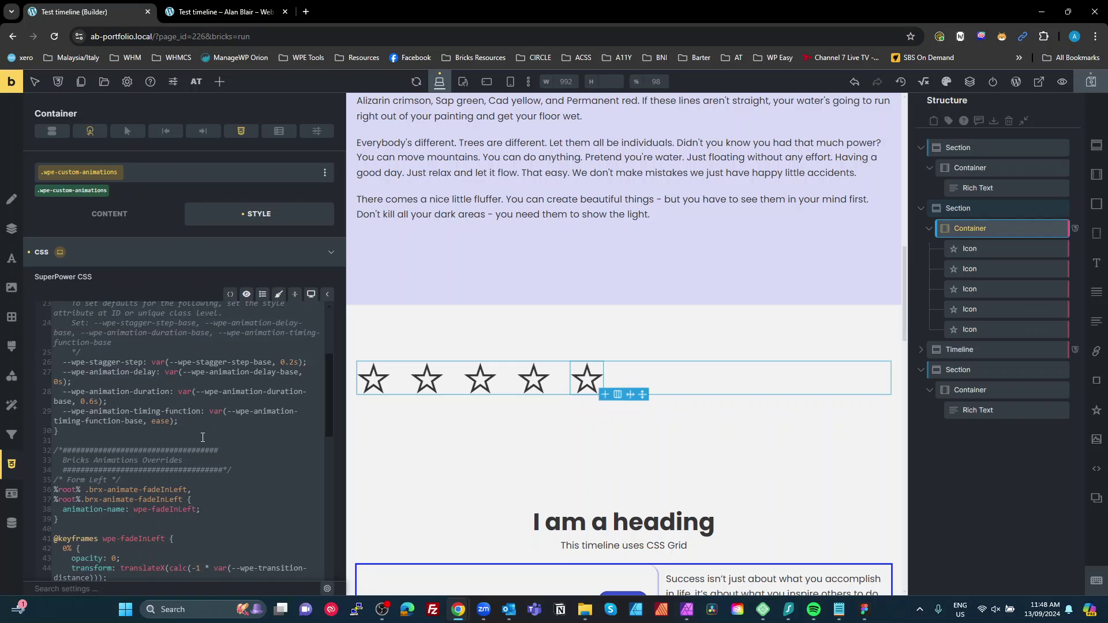
scroll(202, 438, down, 3)
scroll(248, 438, up, 12)
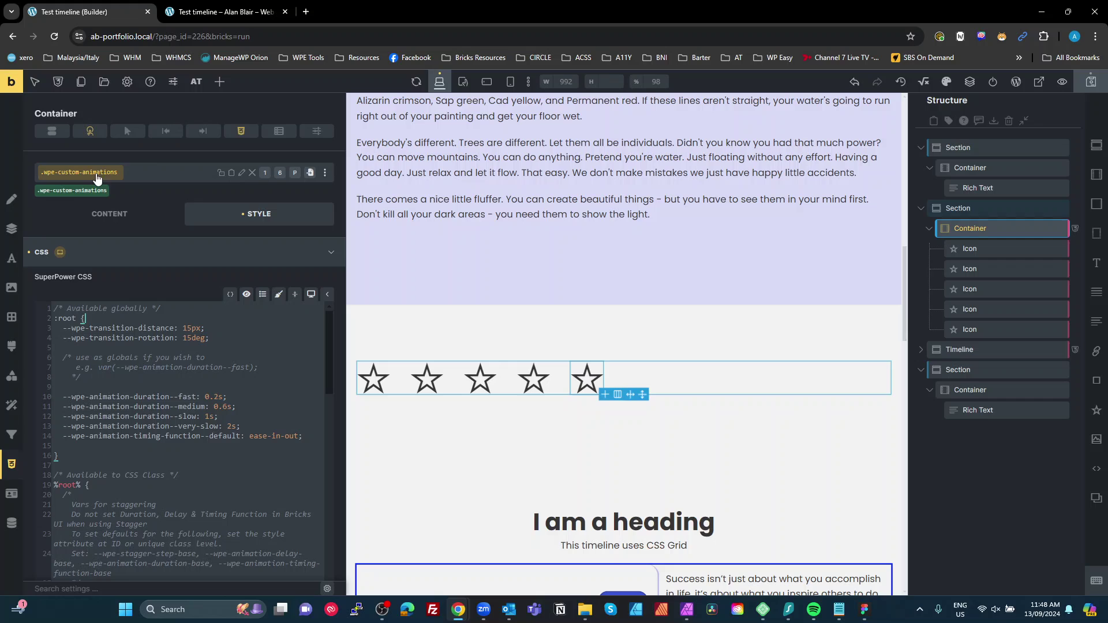
click(220, 173)
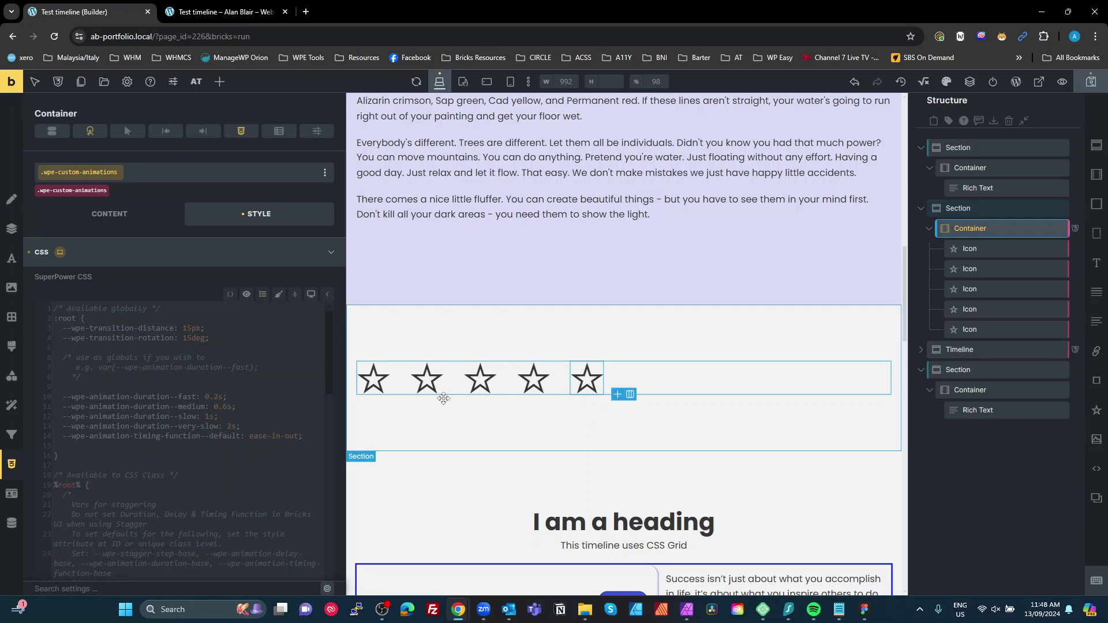
scroll(658, 286, down, 5)
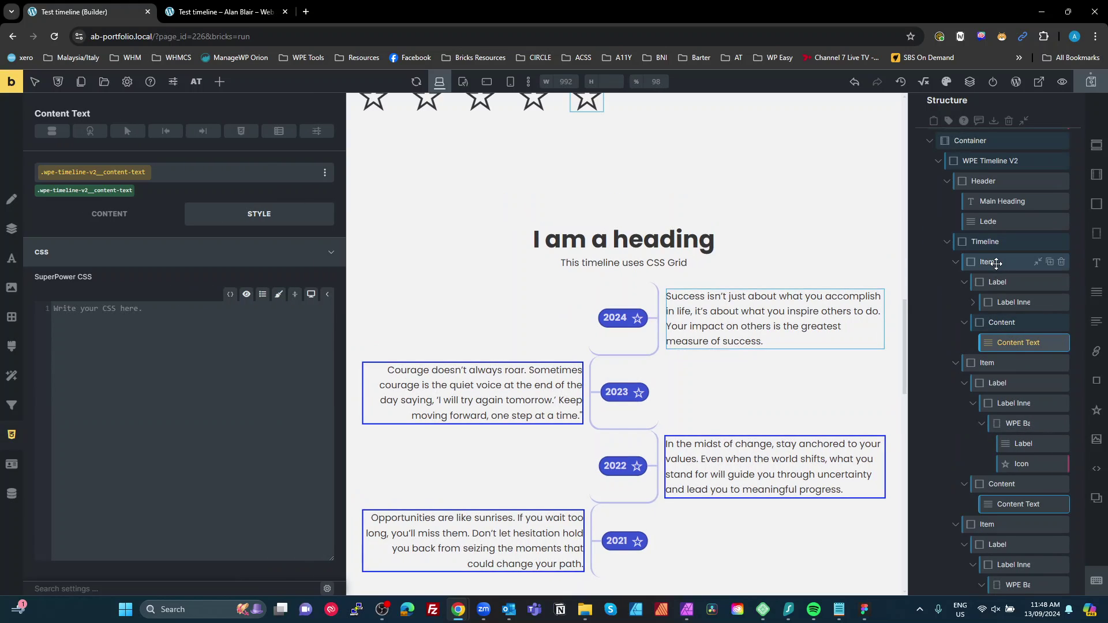
Step: Select the first timeline Item, return styling to the element, and activate .wpe-timeline-v2__item
click(996, 264)
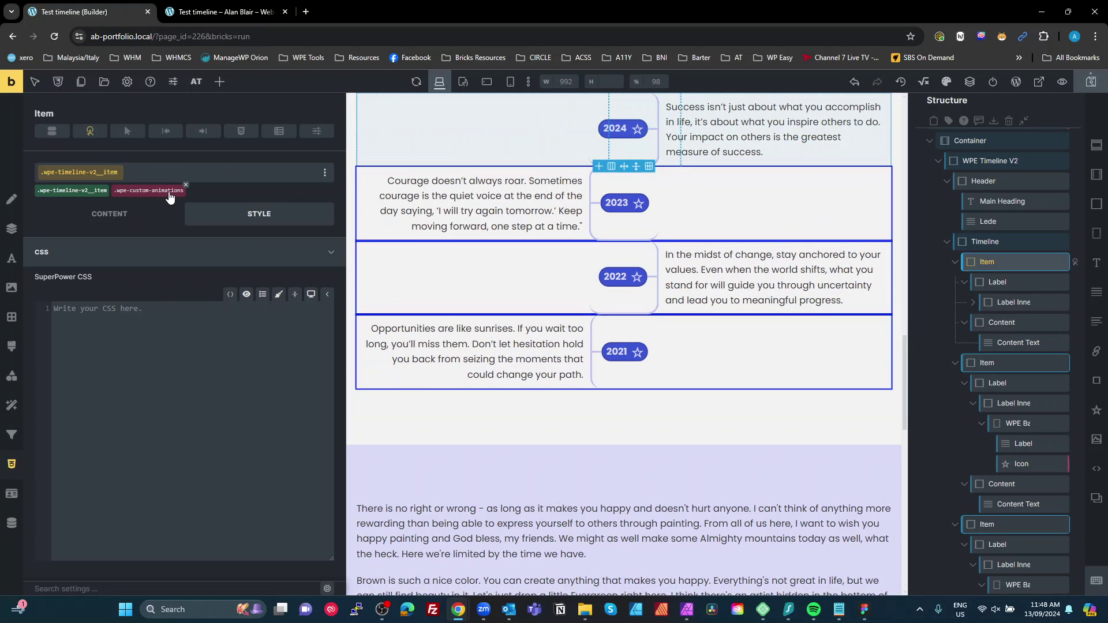
mouse_move(87, 179)
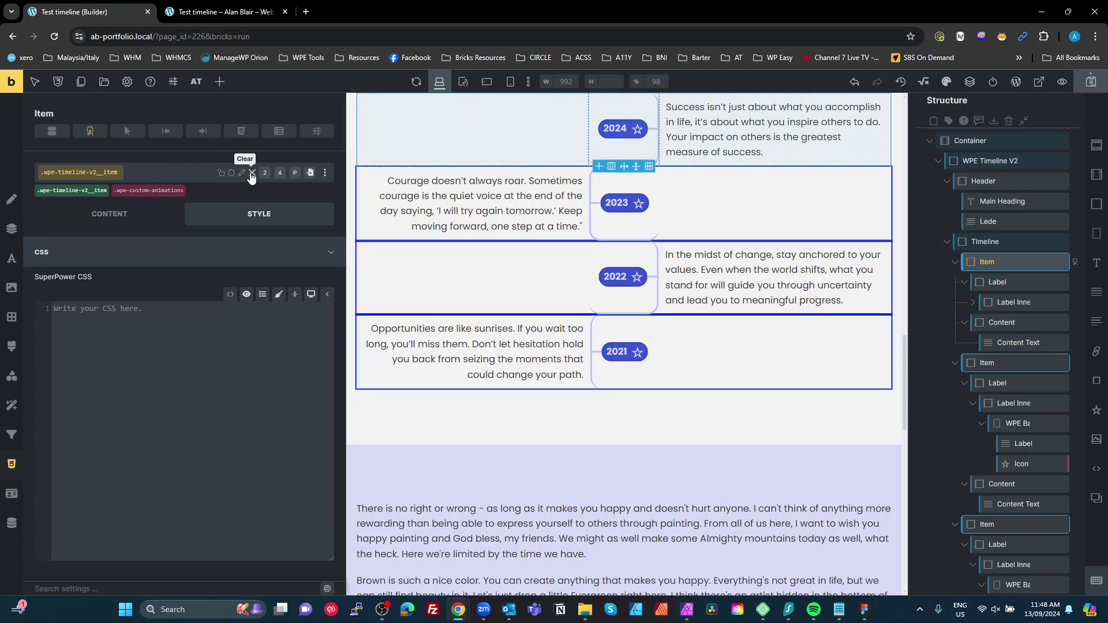
click(252, 174)
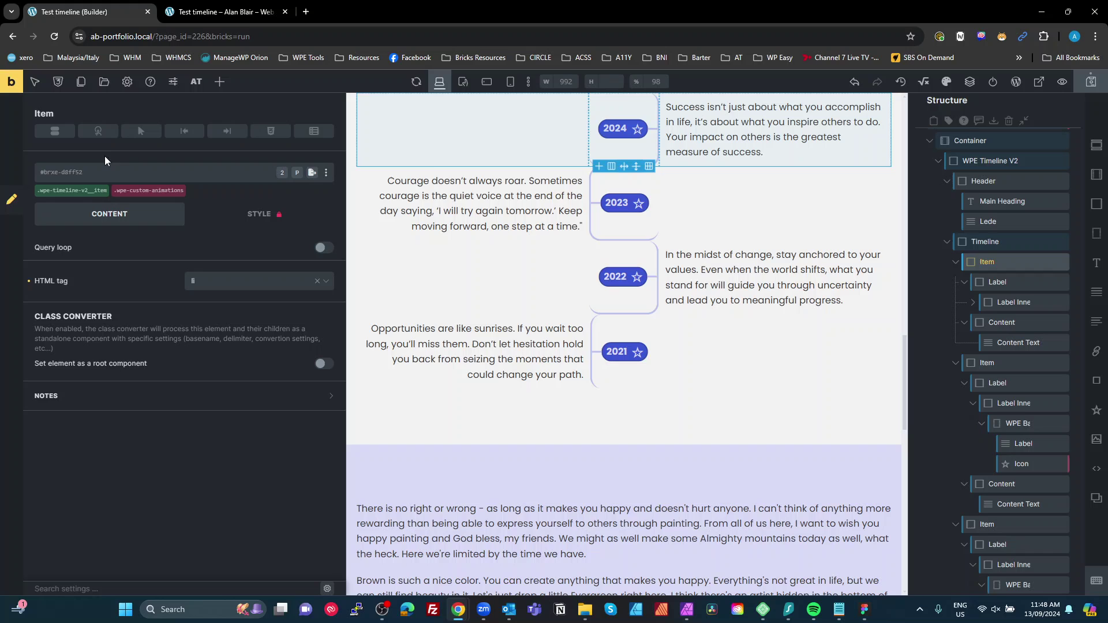
click(95, 192)
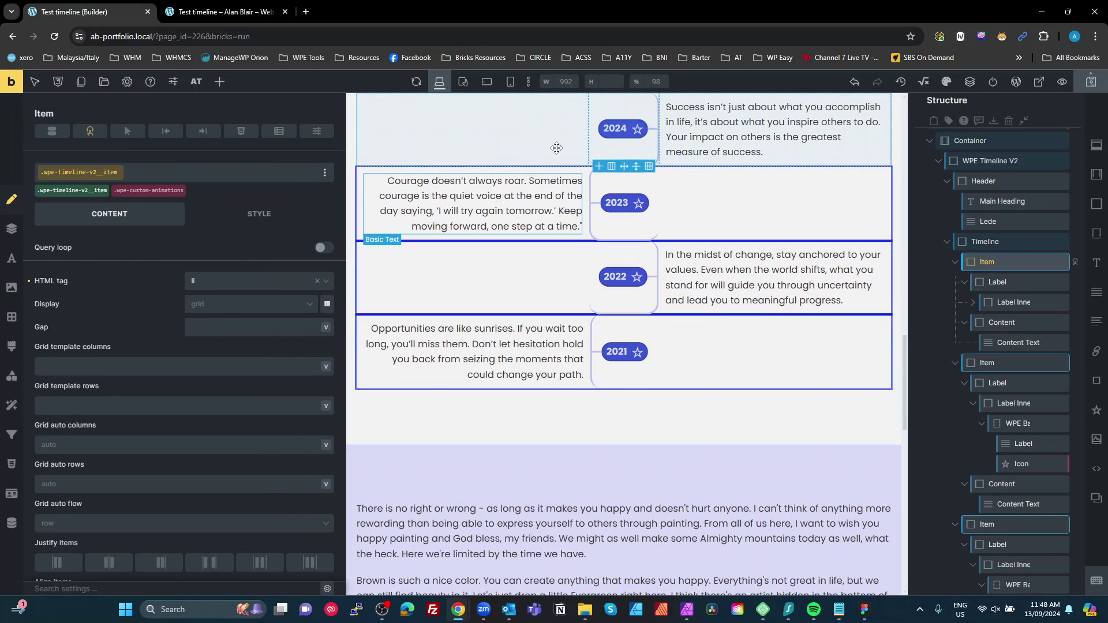
Step: Change the Item's Enter viewport animation to fadeInRight and view the front-end preview
click(90, 138)
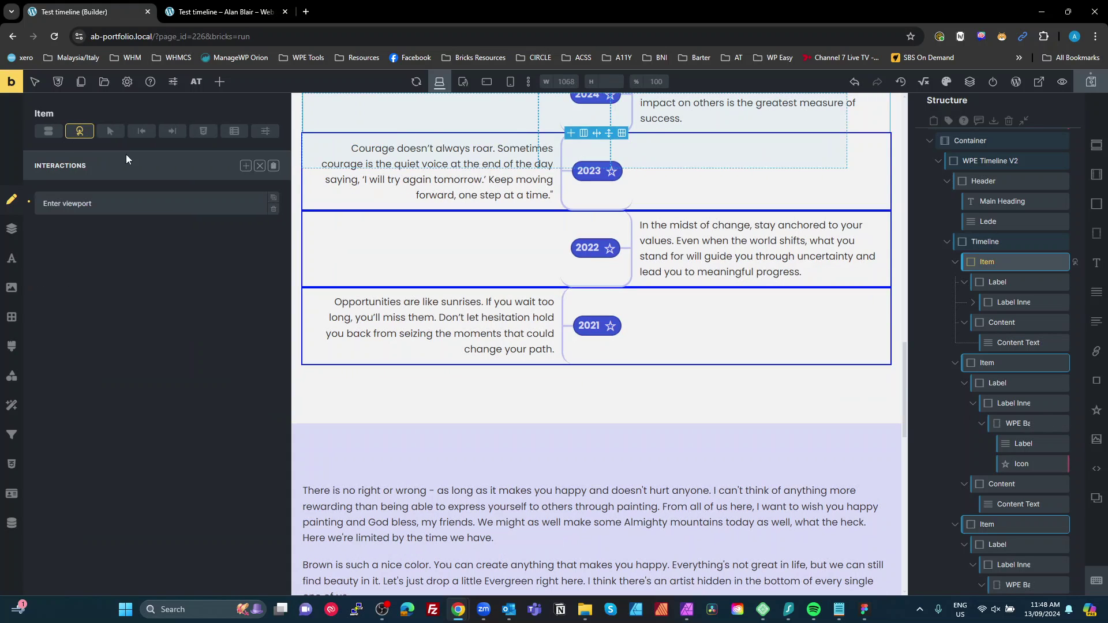
click(142, 208)
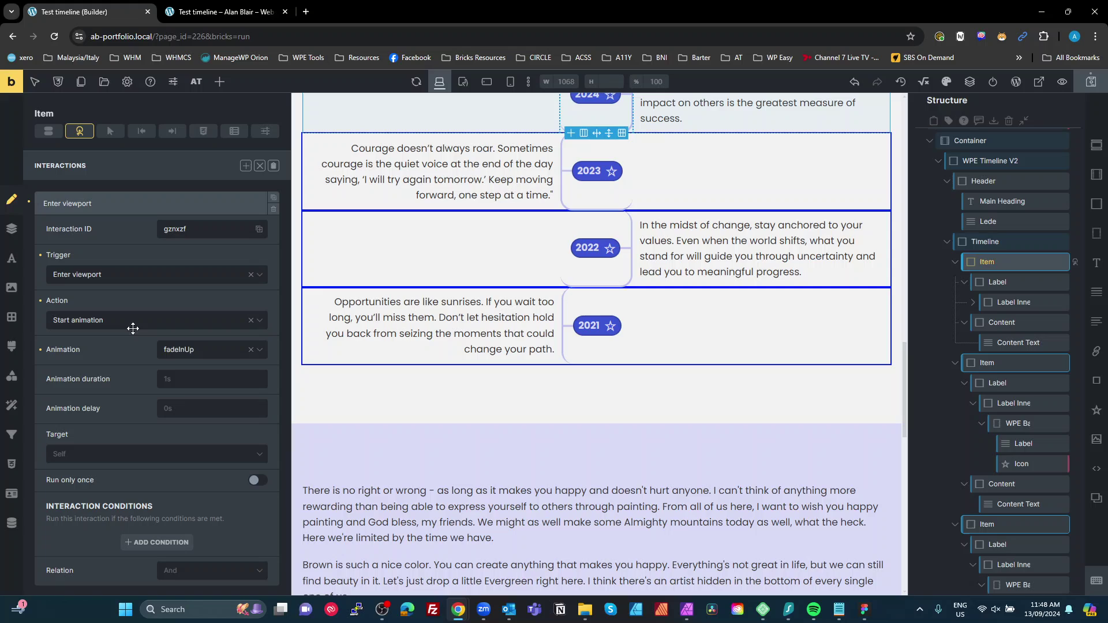
click(223, 353)
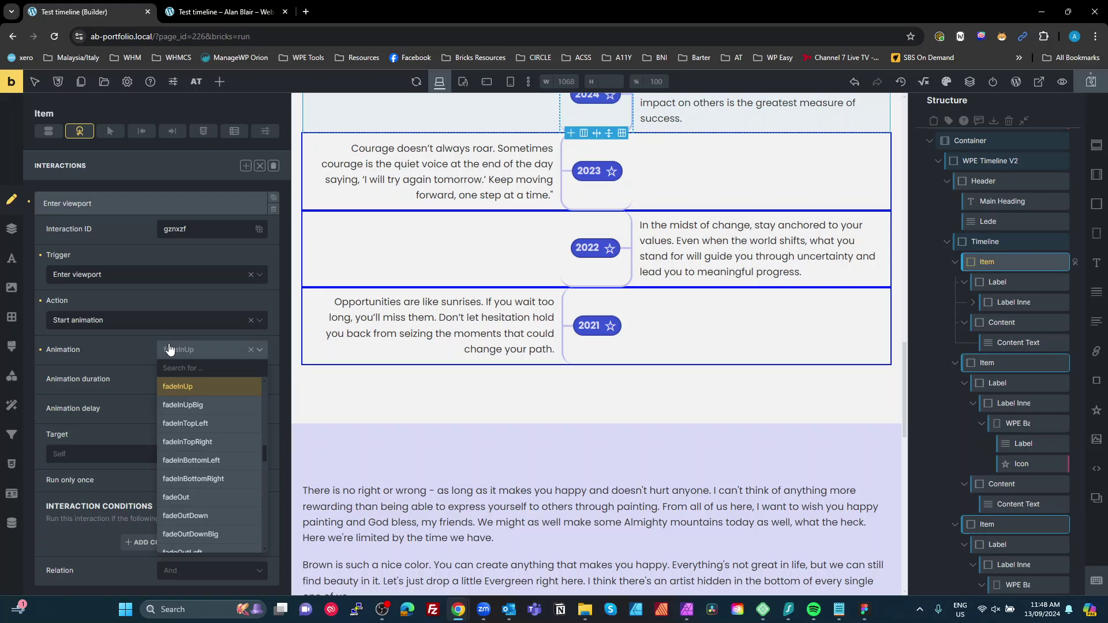
text(fadein)
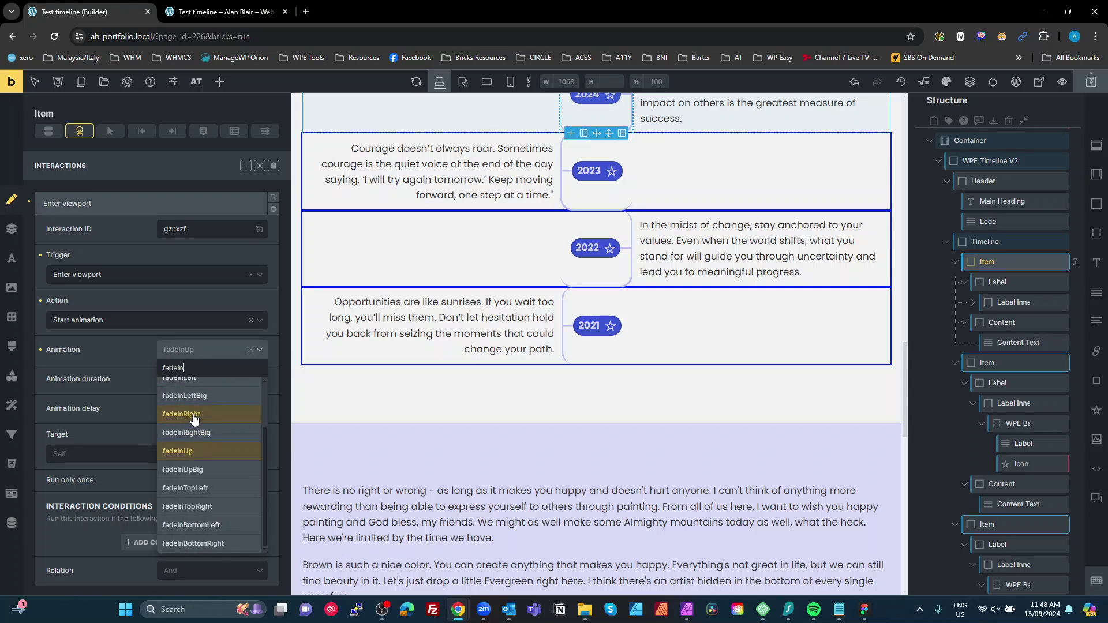
click(195, 414)
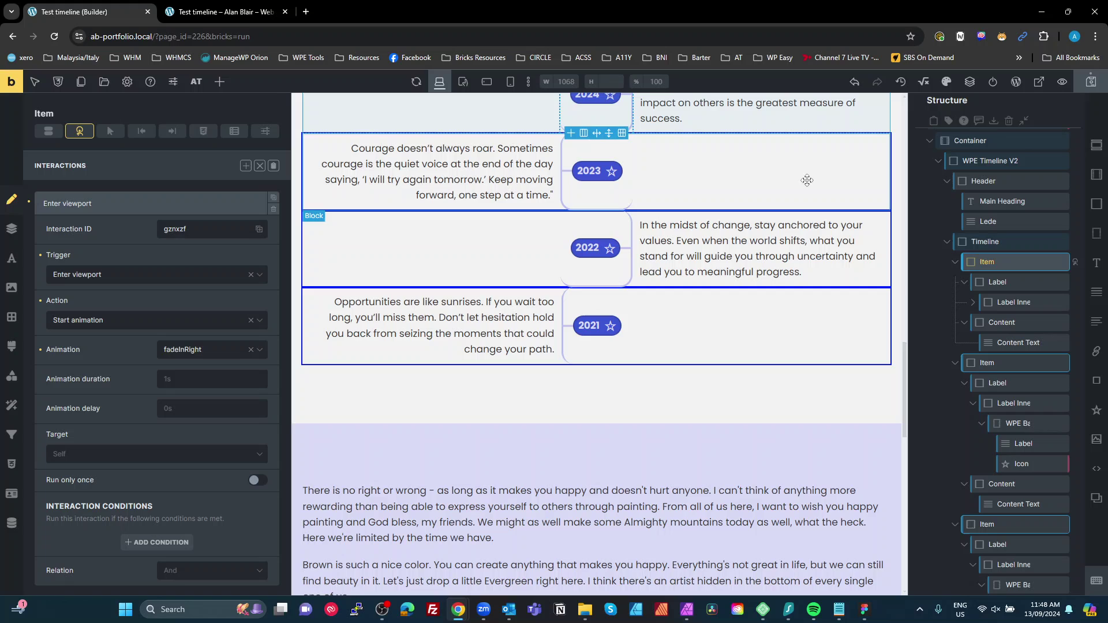
click(218, 13)
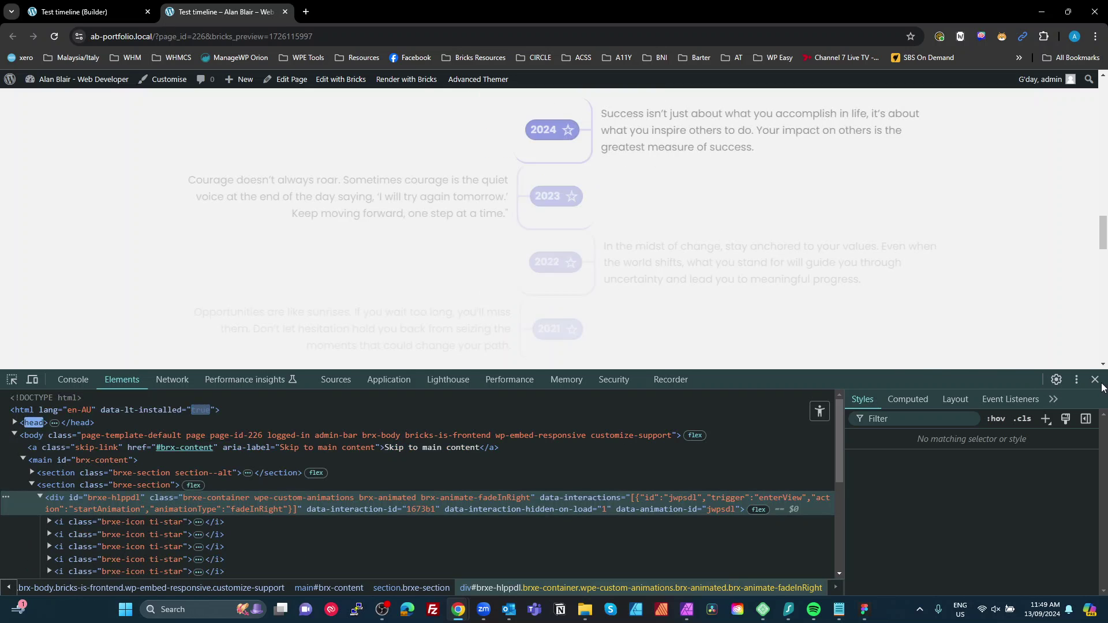
Step: Close DevTools, scroll the preview to watch the timeline fade in, and return to the builder
click(1095, 379)
scroll(928, 346, up, 6)
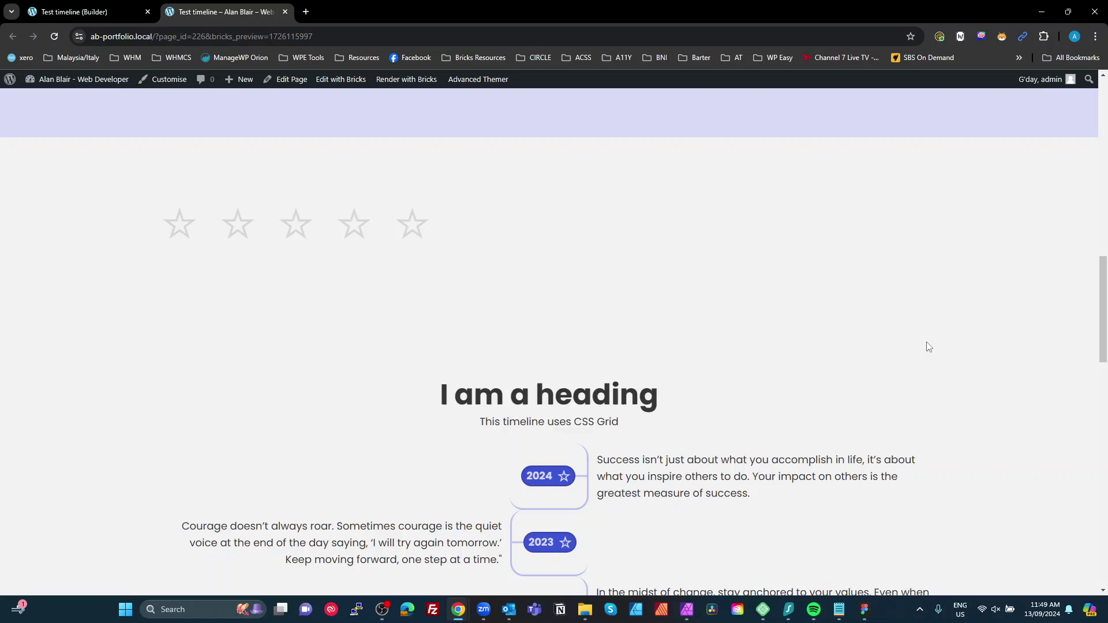
scroll(928, 346, up, 7)
scroll(928, 346, down, 9)
scroll(928, 361, up, 8)
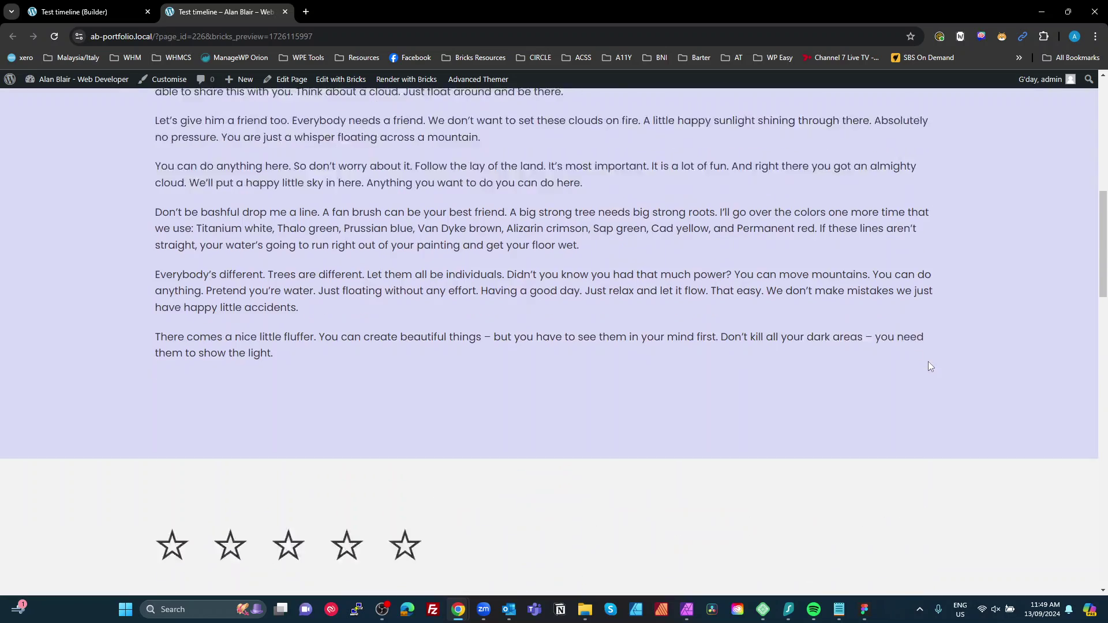
scroll(932, 386, down, 6)
scroll(942, 396, up, 7)
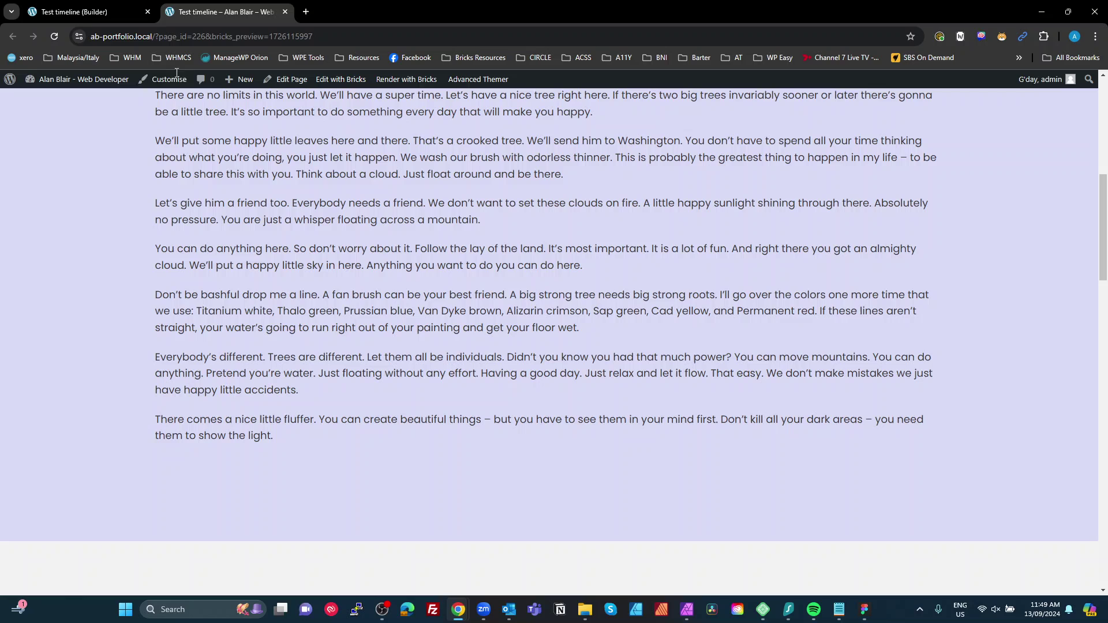
click(81, 12)
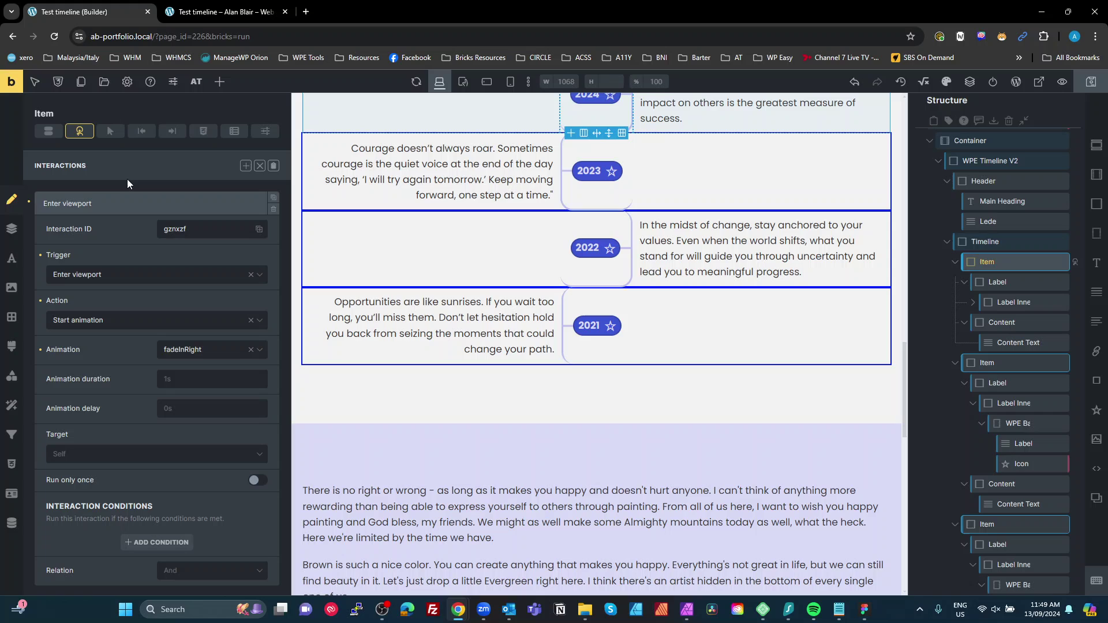
Step: Make .wpe-custom-animations the active class on the Item and unlock it
click(260, 166)
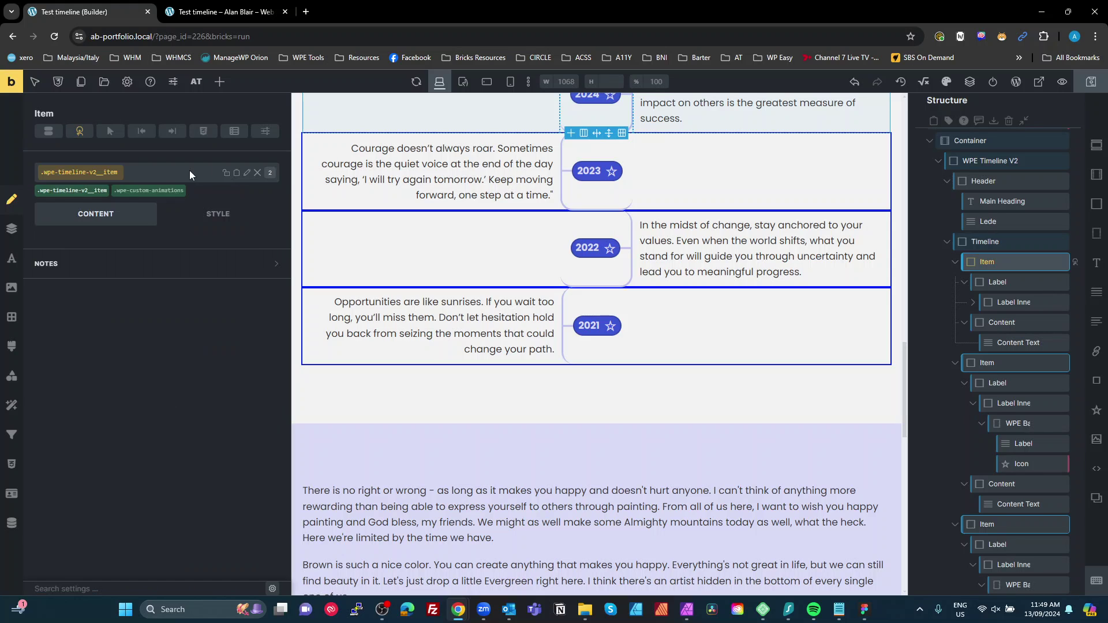
click(154, 191)
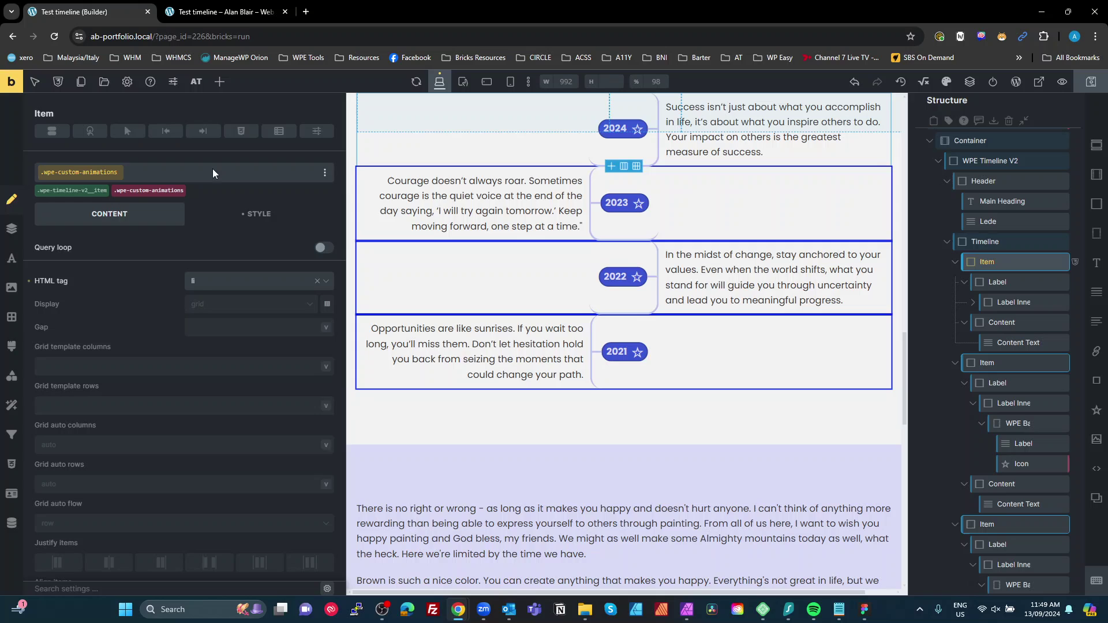
click(162, 173)
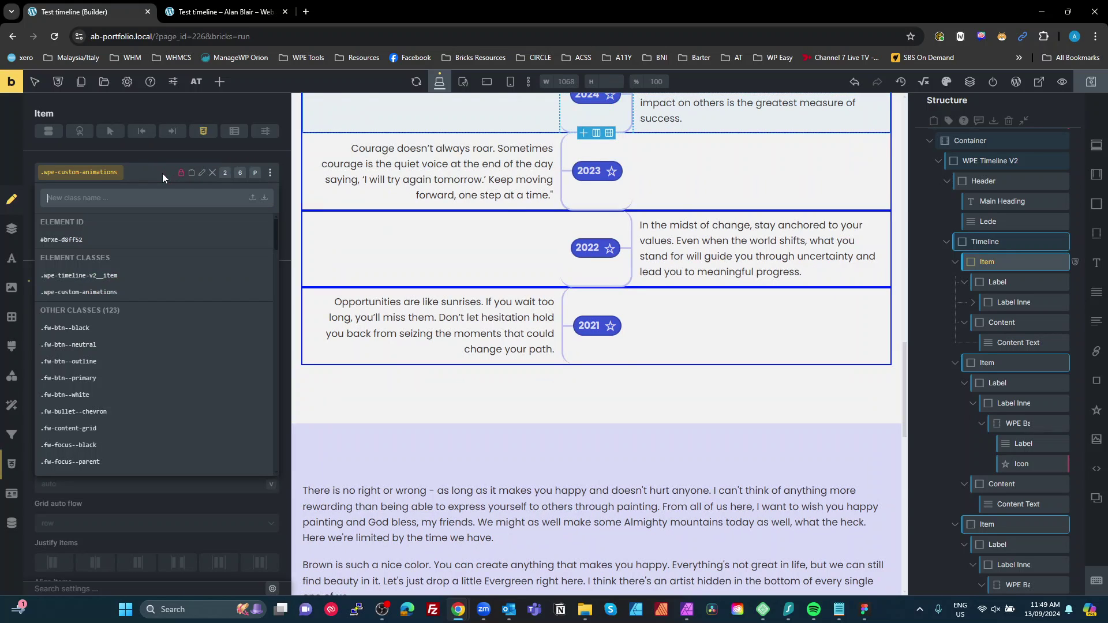
click(235, 174)
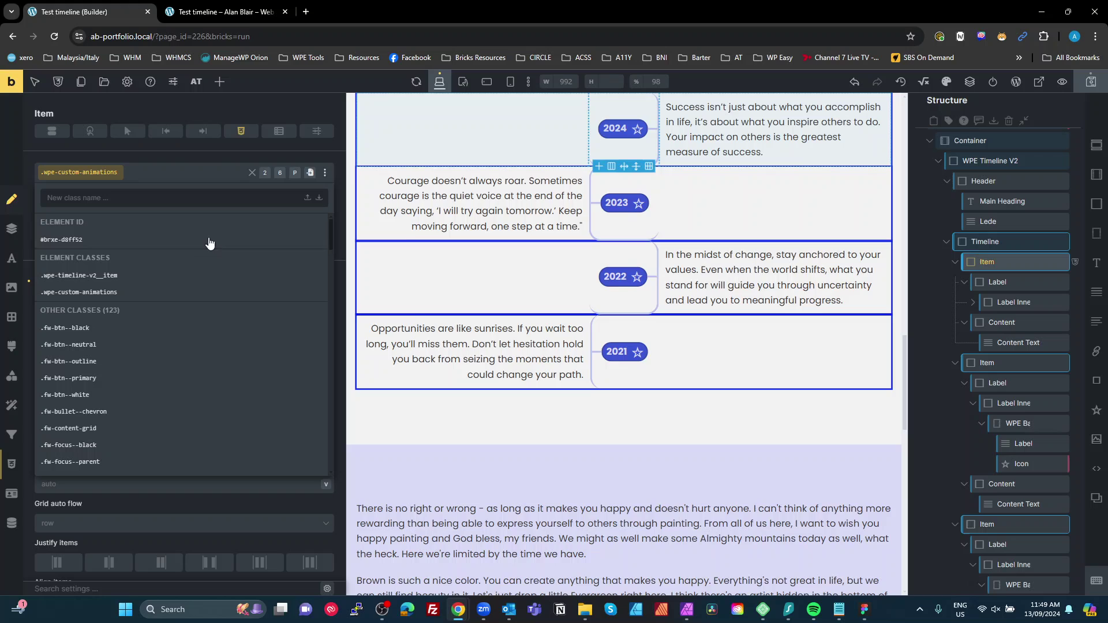
Step: Review the class's custom CSS, highlighting the fadeInLeft animation code
click(11, 465)
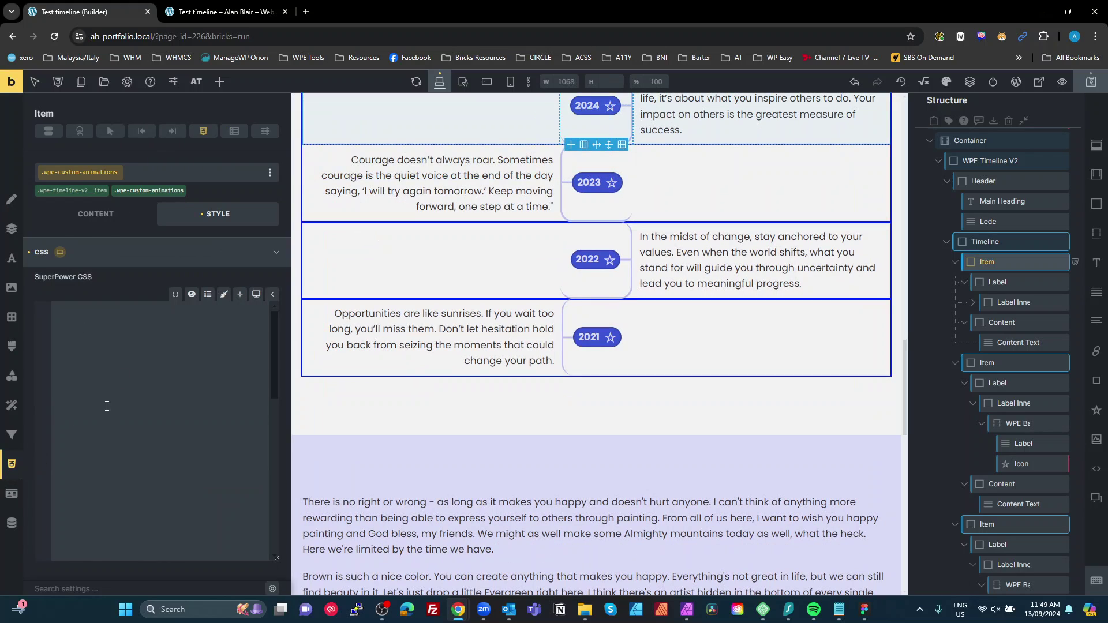
scroll(121, 436, down, 1)
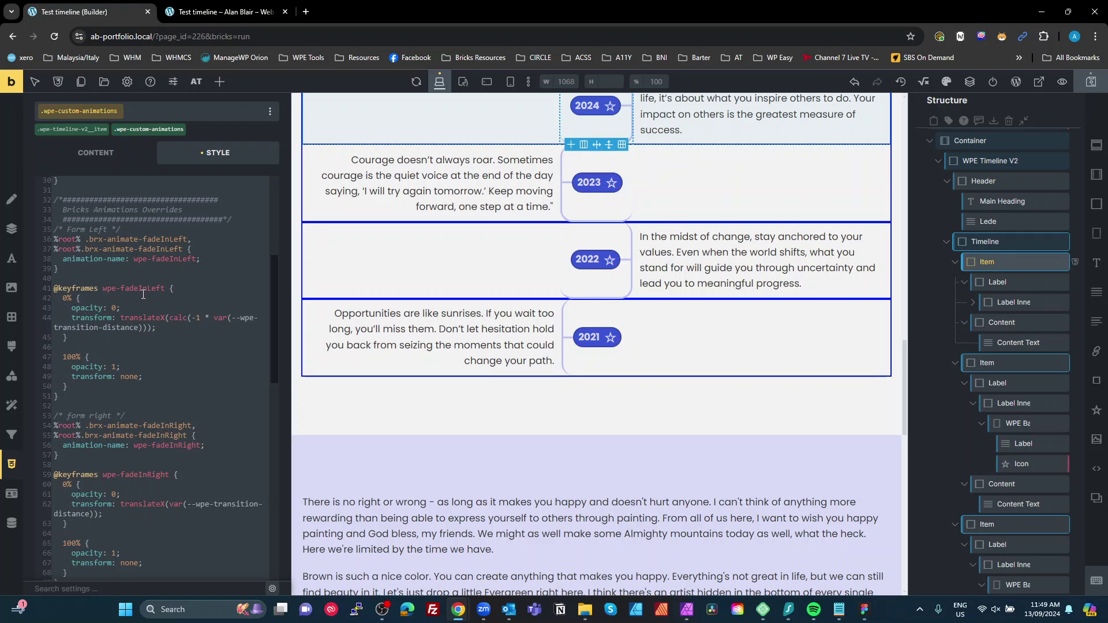
drag(170, 258, 90, 398)
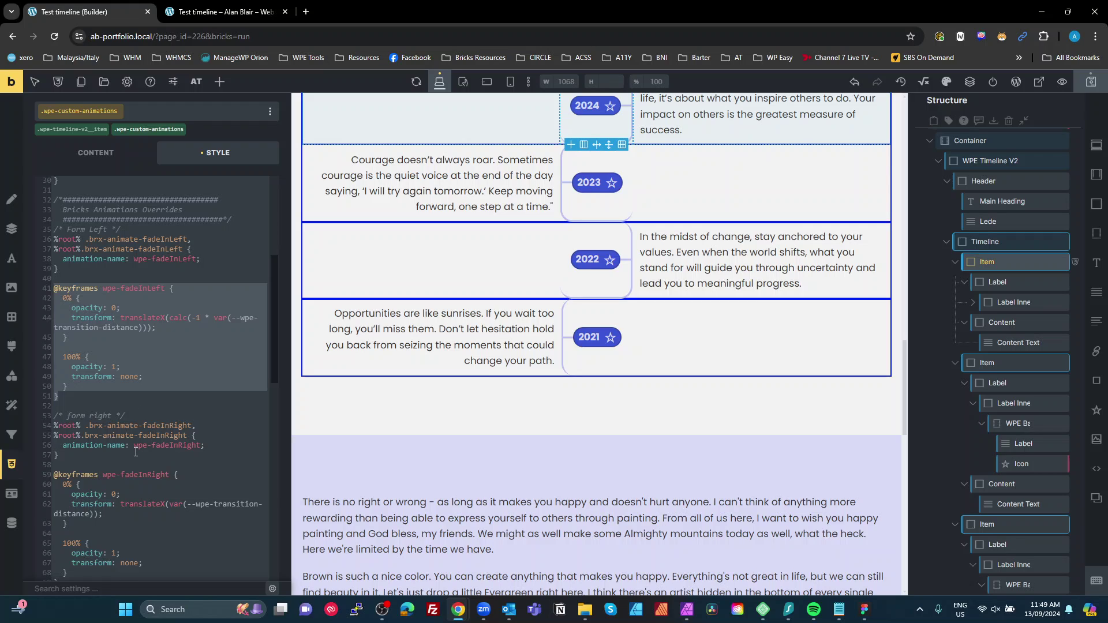
mouse_move(139, 132)
Step: Leave class editing, then make .wpe-custom-animations the active class again
click(140, 132)
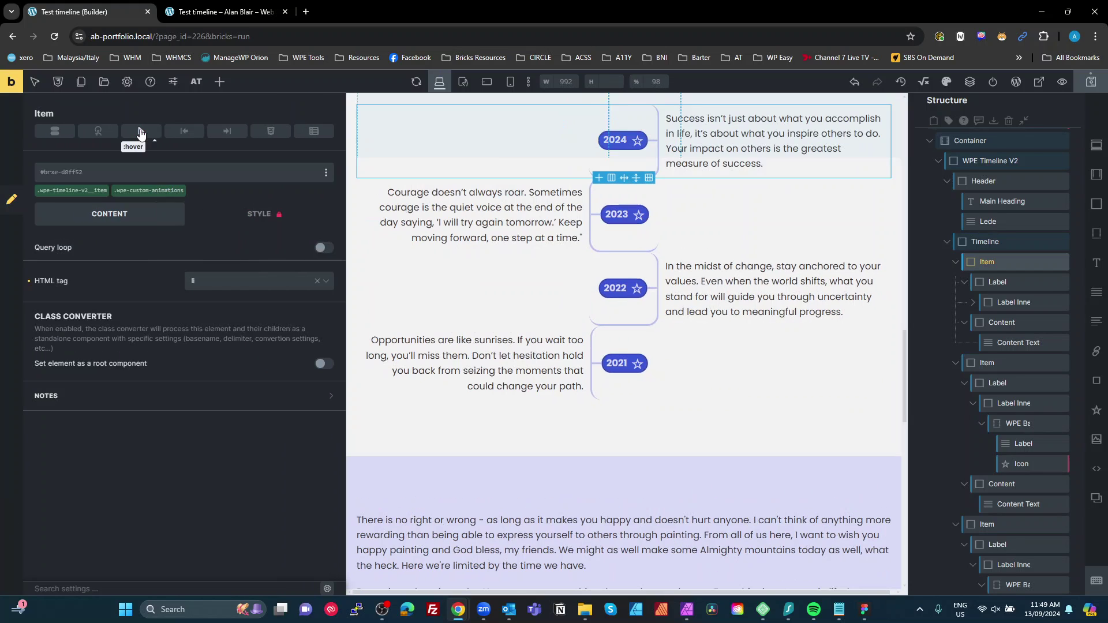
click(163, 192)
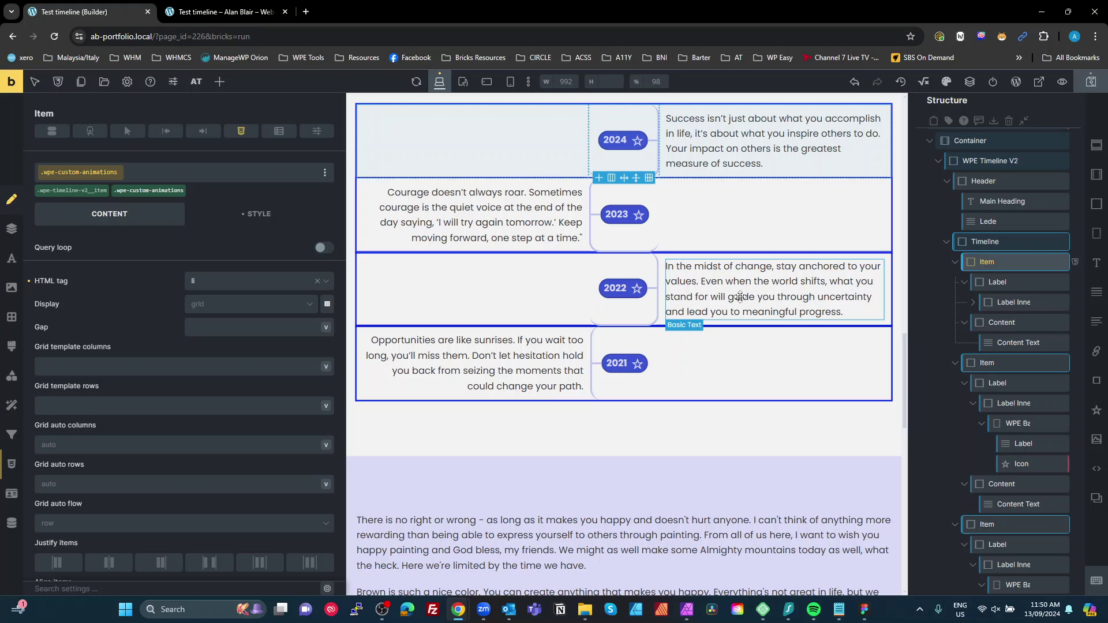
scroll(740, 297, up, 1)
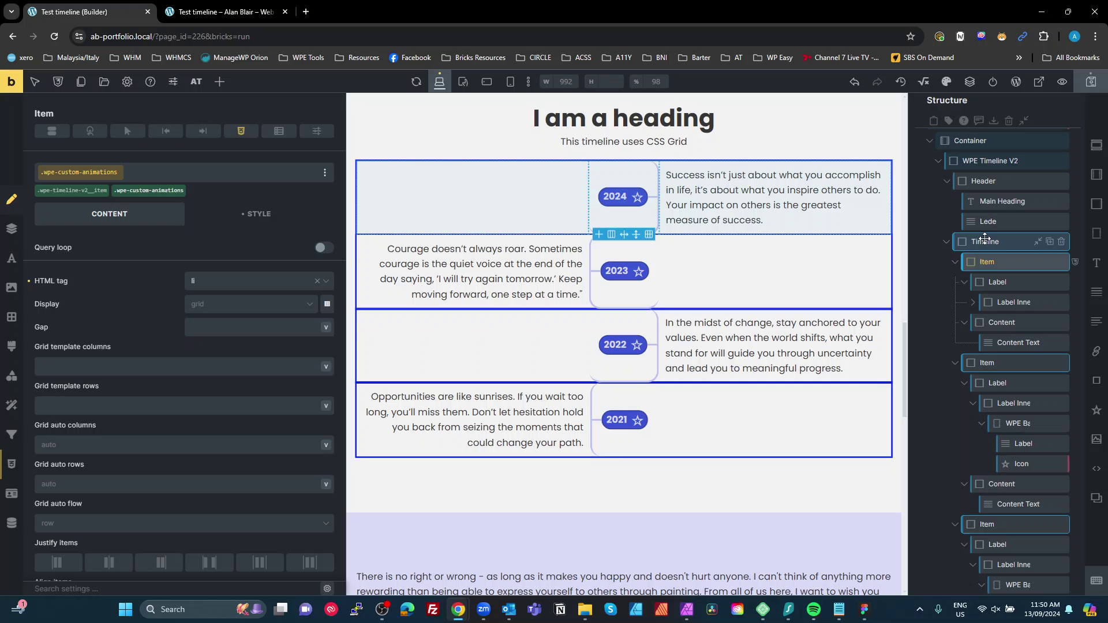
Step: Collapse the first, second and fourth Items in Structure and activate .wpe-timeline-v2__item
click(954, 261)
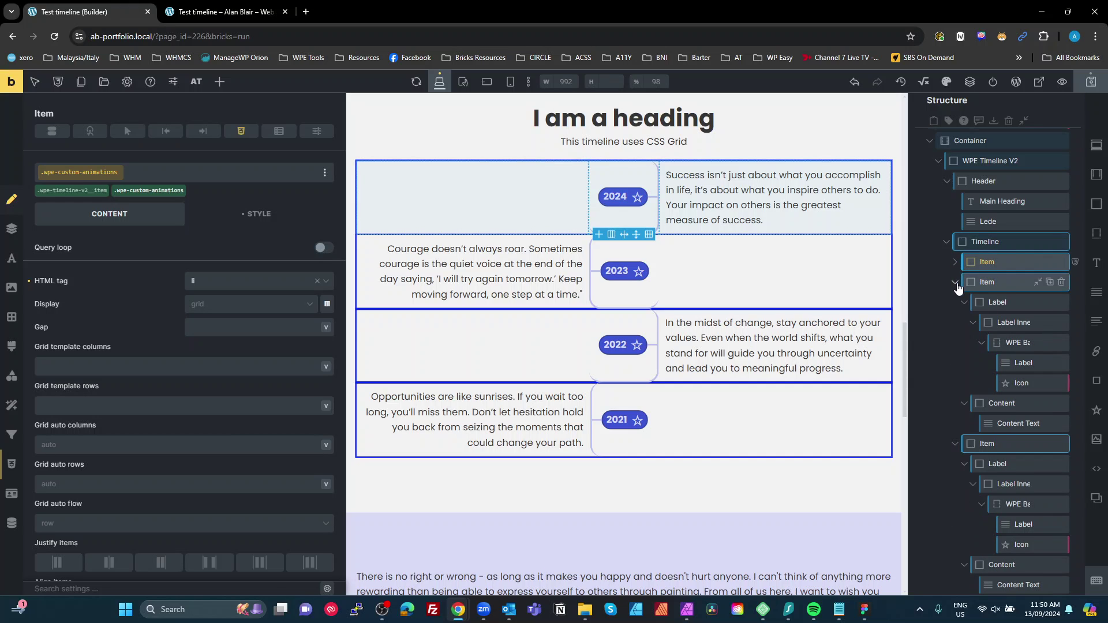
click(955, 281)
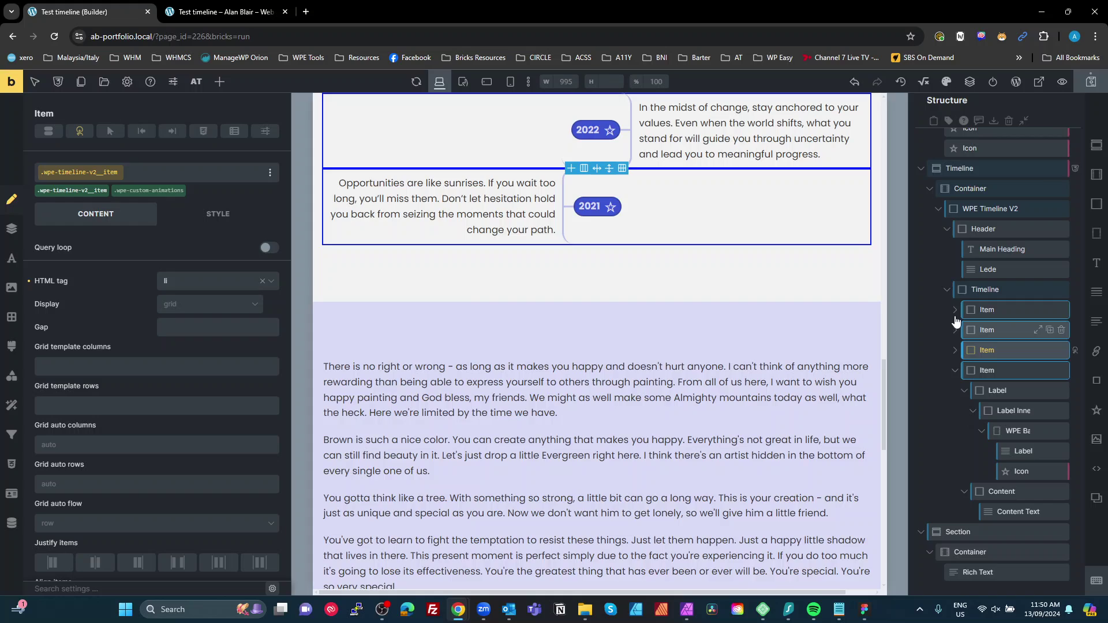
click(955, 370)
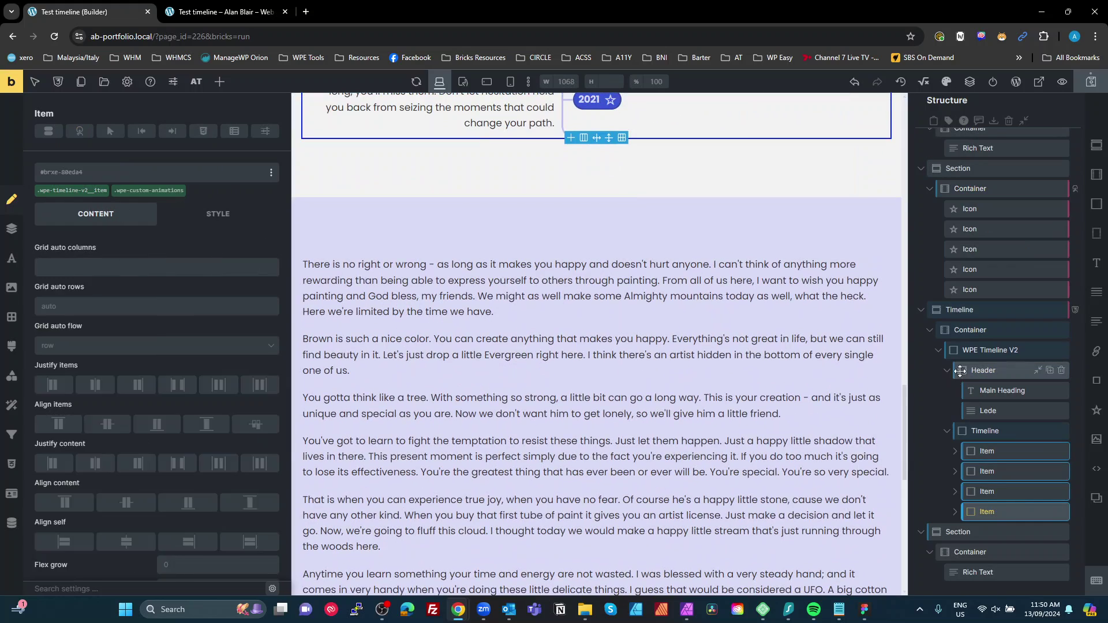
click(72, 191)
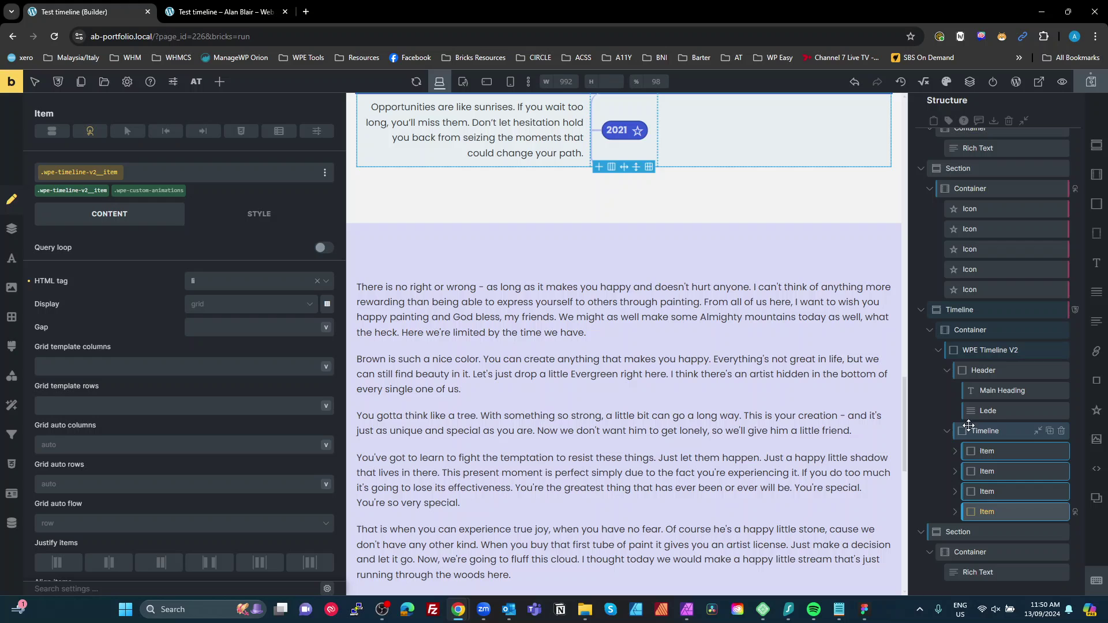
Step: Select the Timeline, check its stagger-duration class, then open .wpe-custom-animations' custom CSS
click(1002, 437)
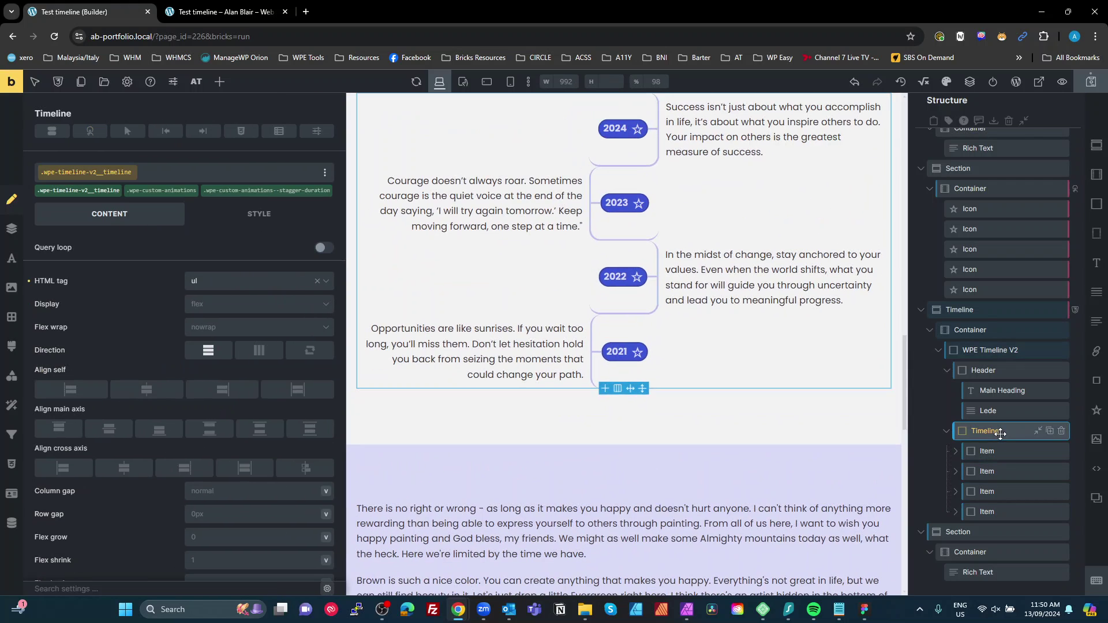
click(160, 191)
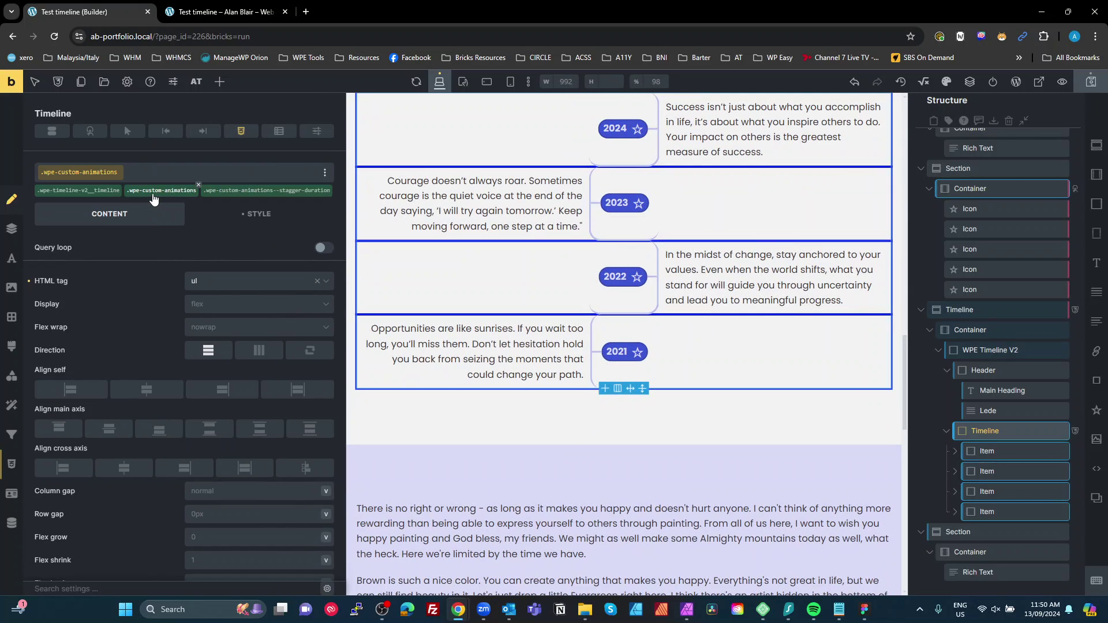
click(283, 192)
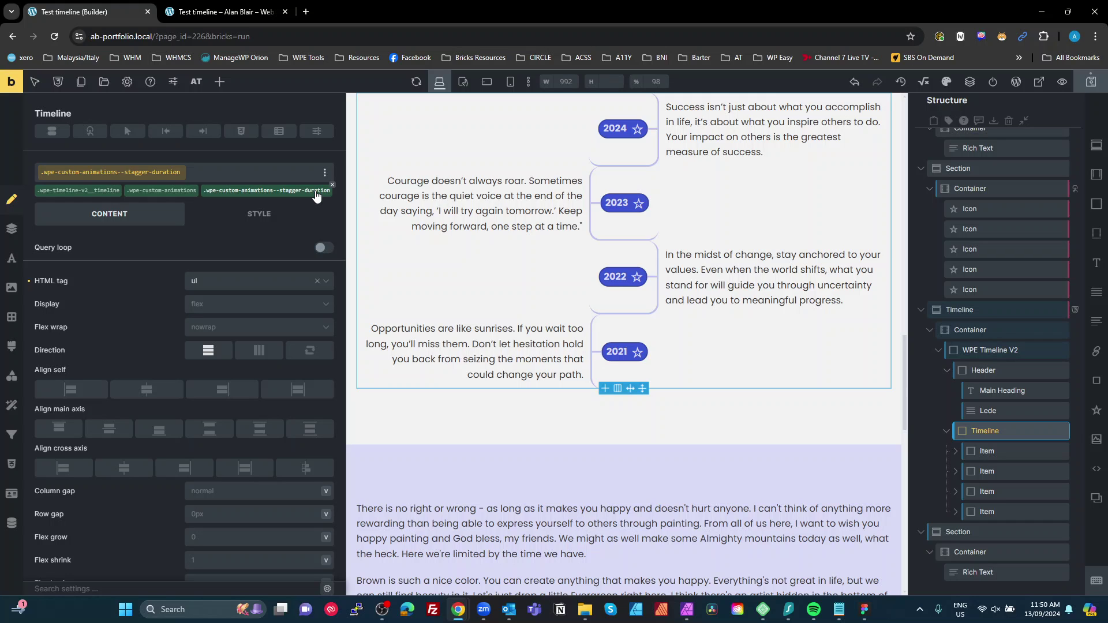
click(171, 192)
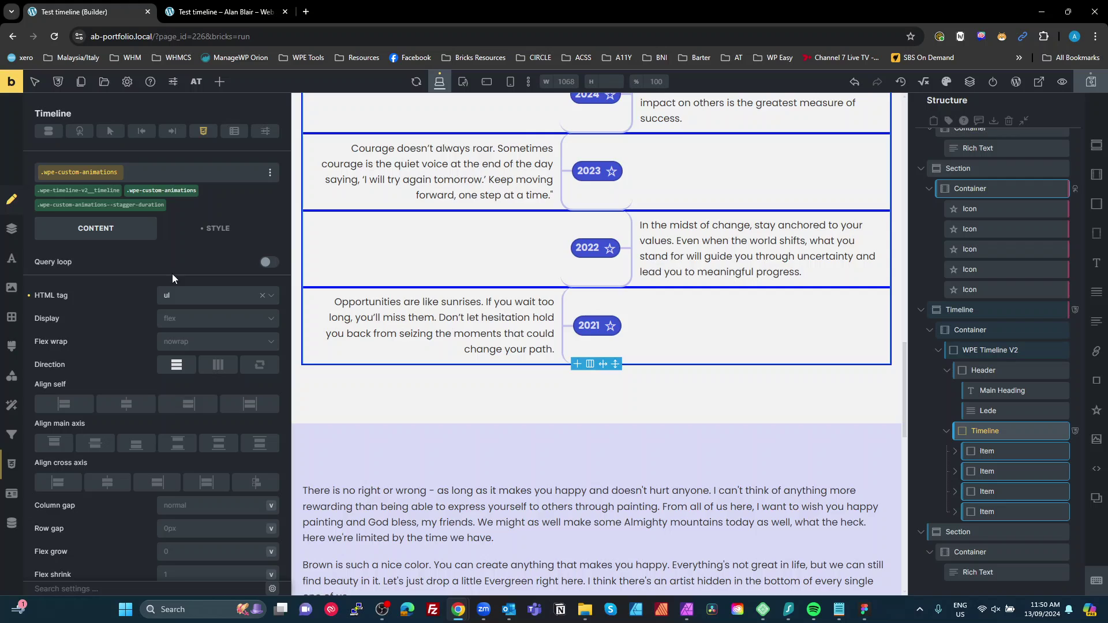
click(13, 464)
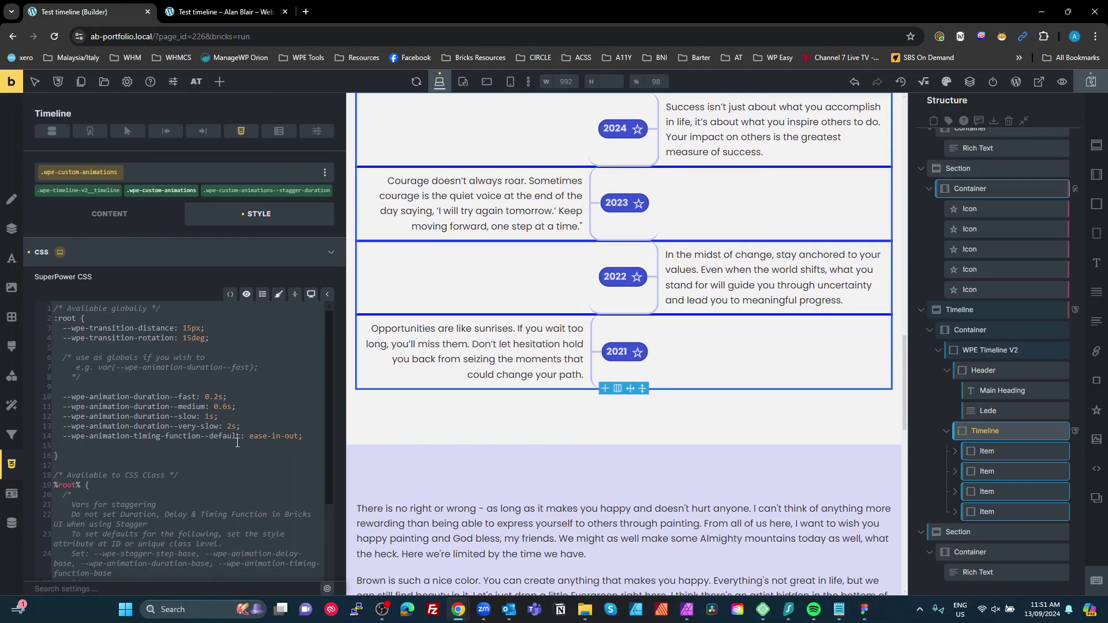
key(ctrl+plus)
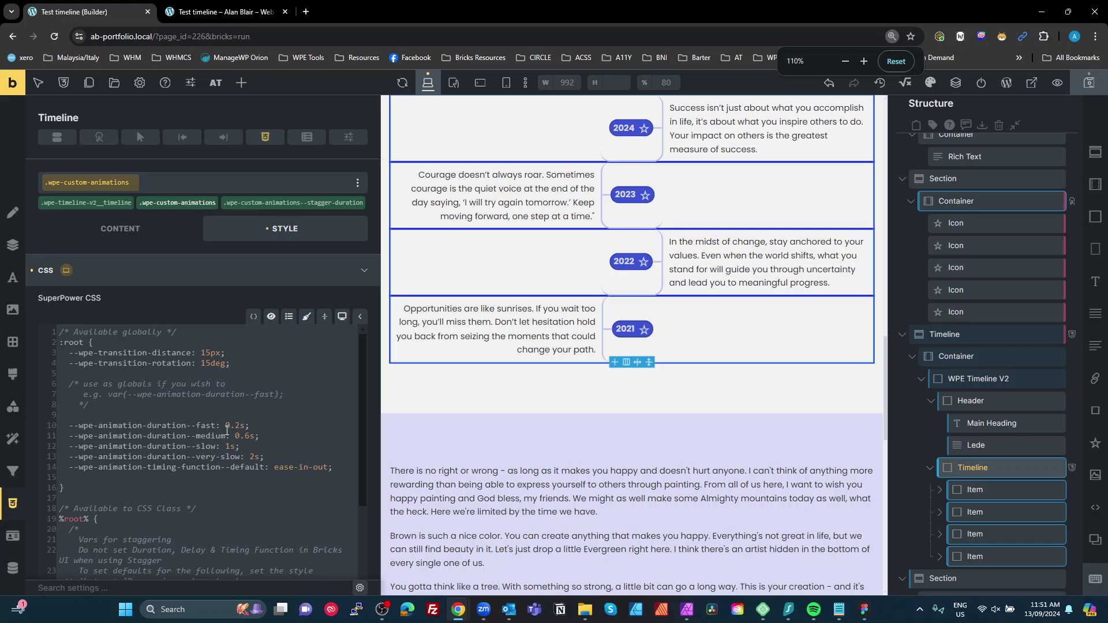
scroll(213, 461, down, 10)
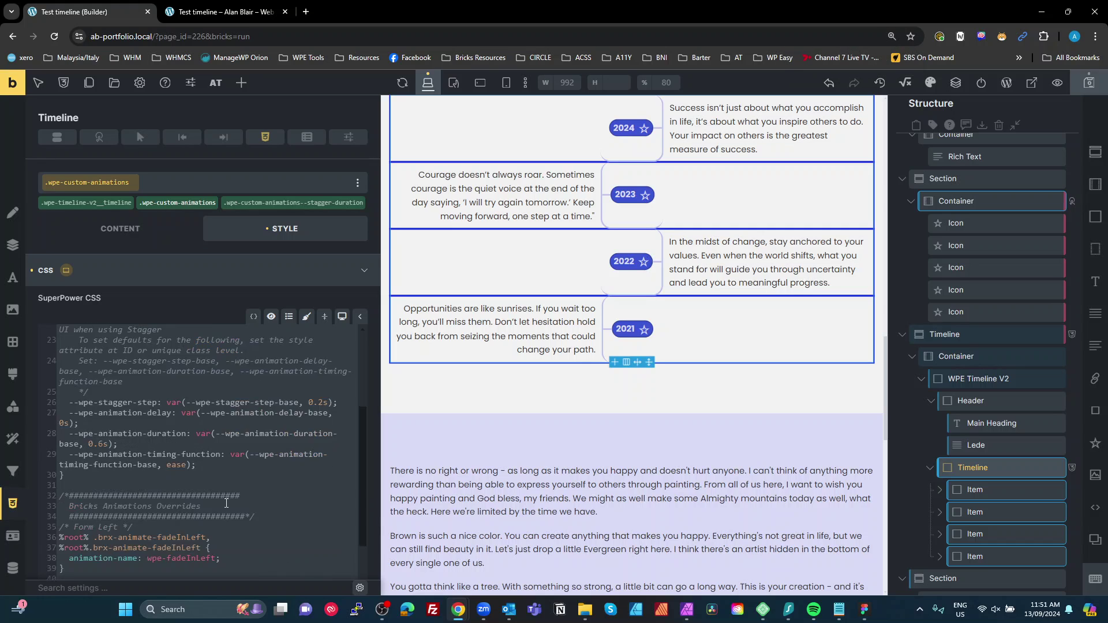
scroll(226, 504, down, 10)
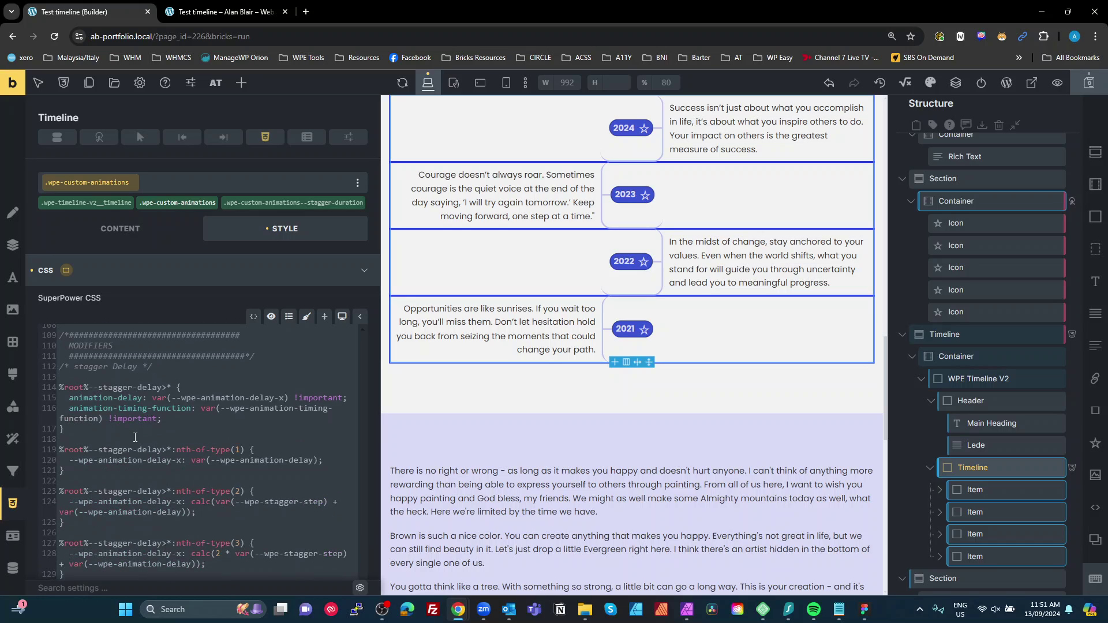
scroll(135, 437, down, 10)
scroll(164, 493, up, 3)
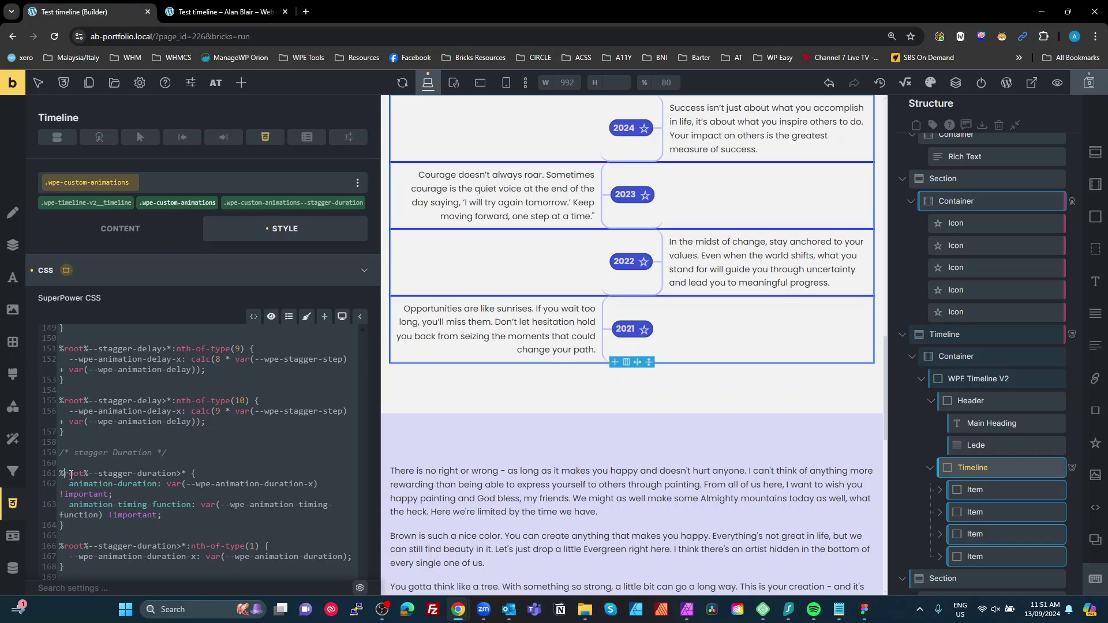
click(241, 469)
scroll(263, 514, down, 3)
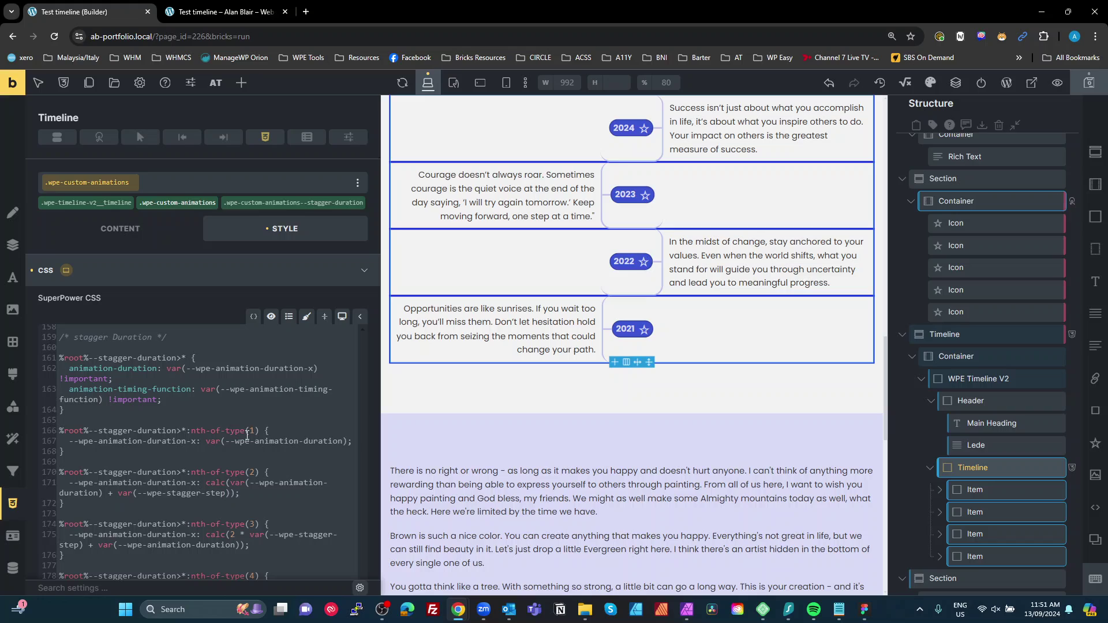
double_click(250, 432)
drag(197, 482, 74, 482)
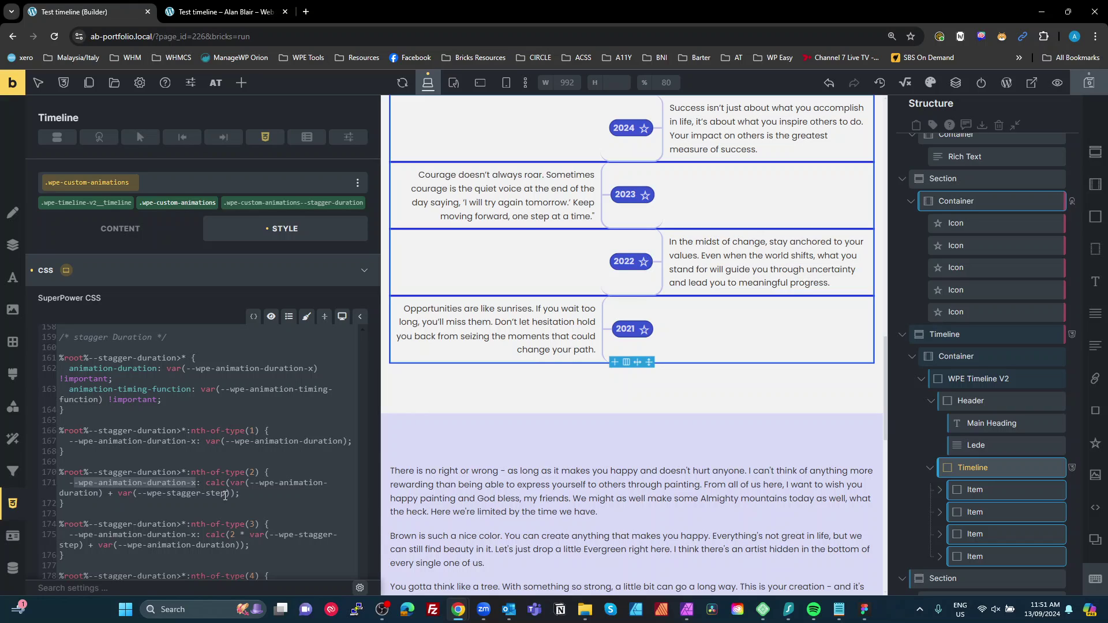
click(253, 521)
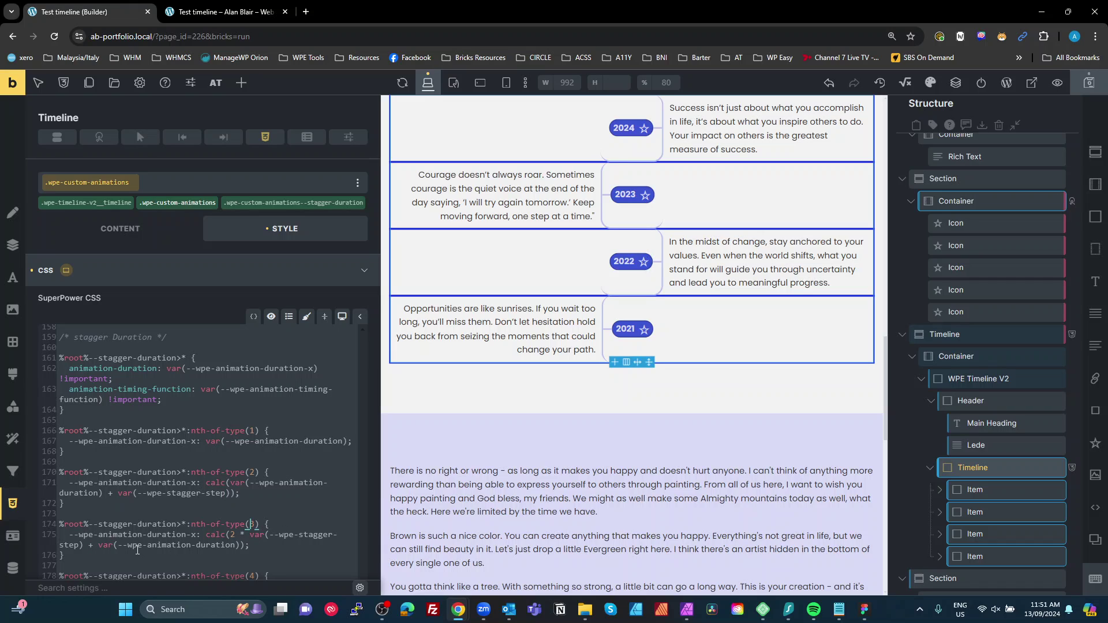
scroll(228, 547, down, 2)
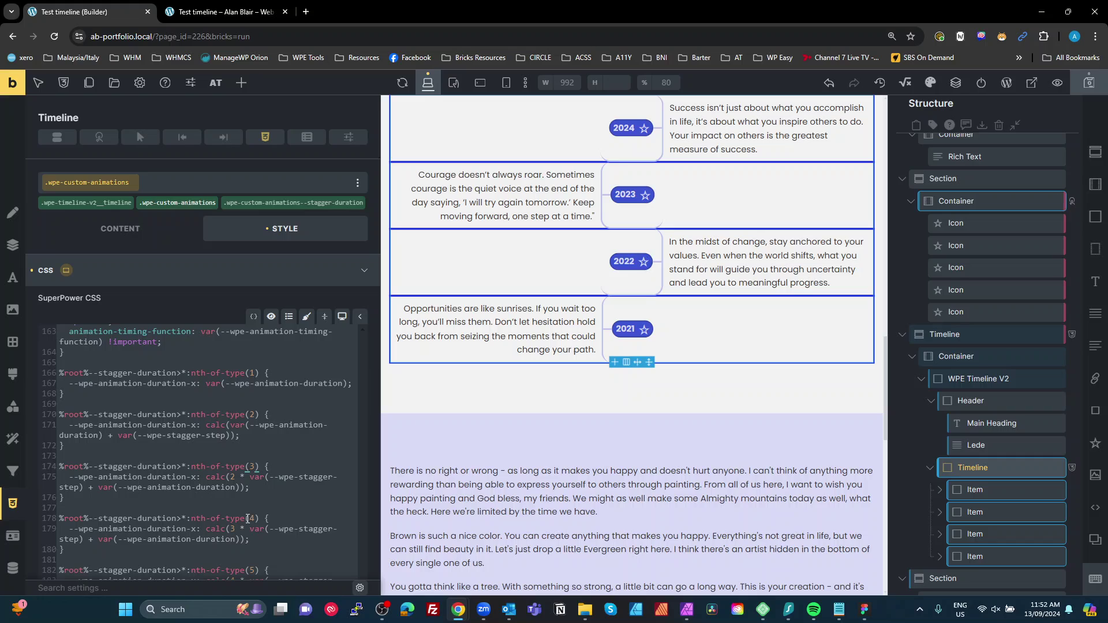
scroll(248, 518, down, 2)
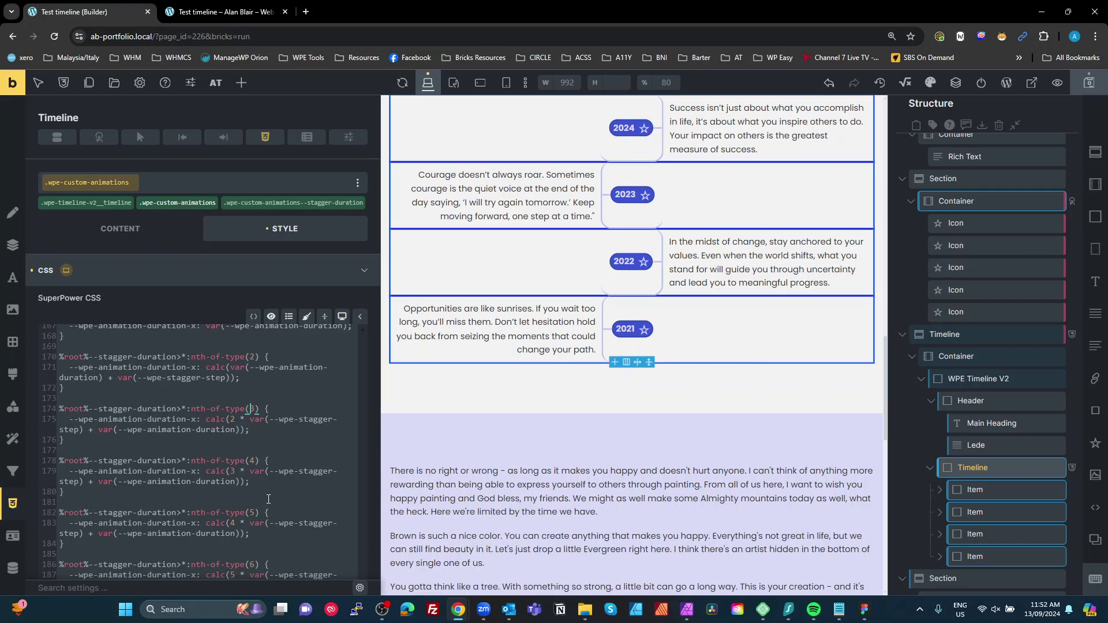
scroll(268, 499, down, 5)
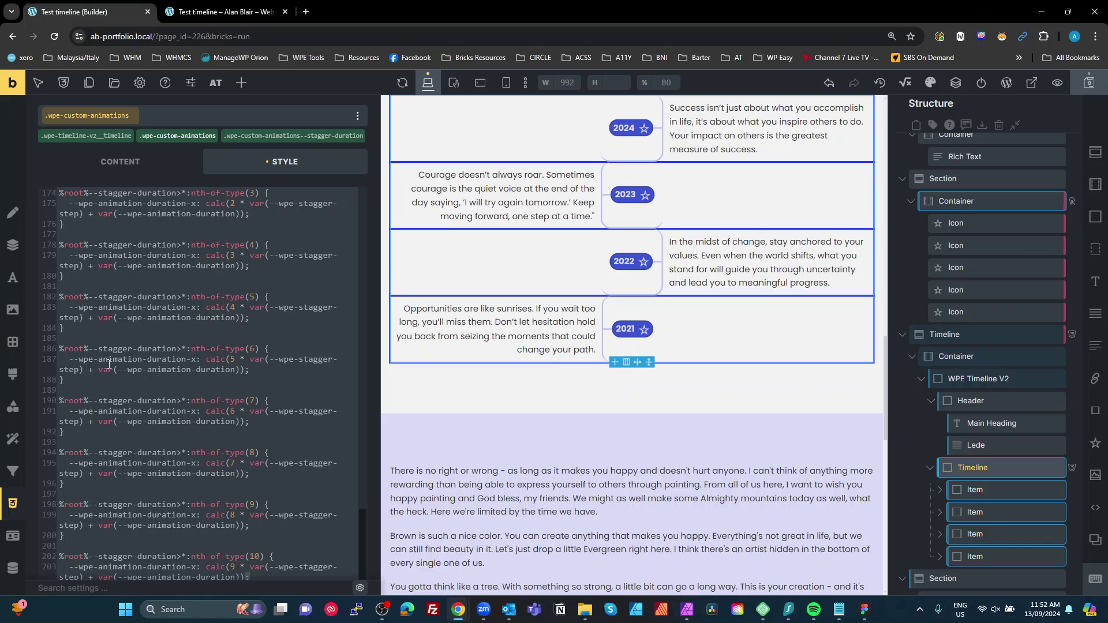
drag(109, 364, 147, 436)
scroll(147, 439, up, 3)
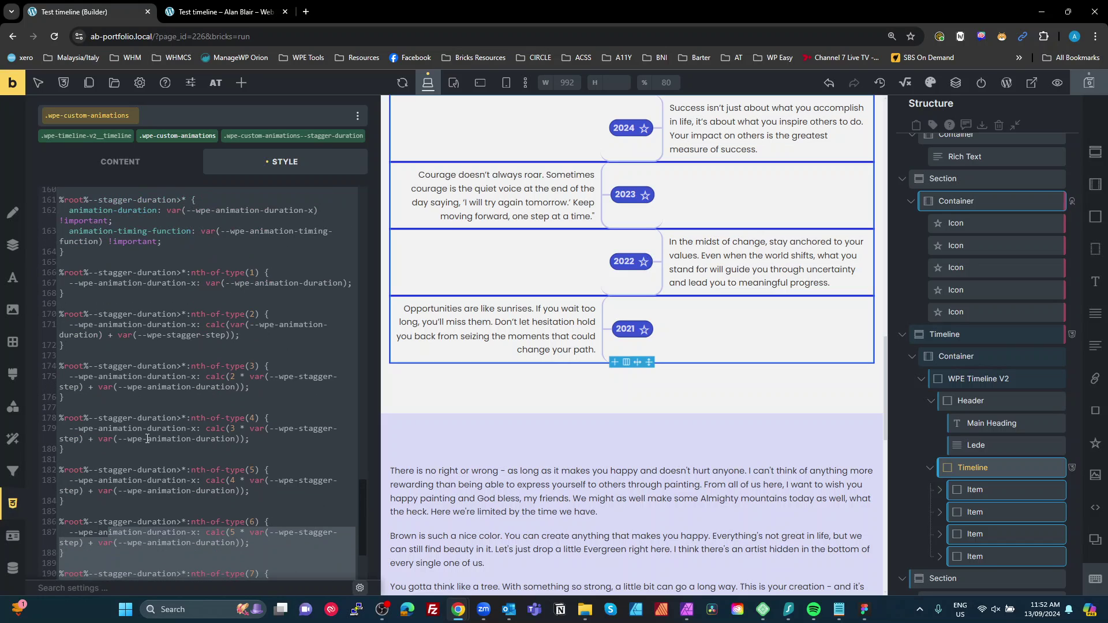
scroll(147, 438, up, 6)
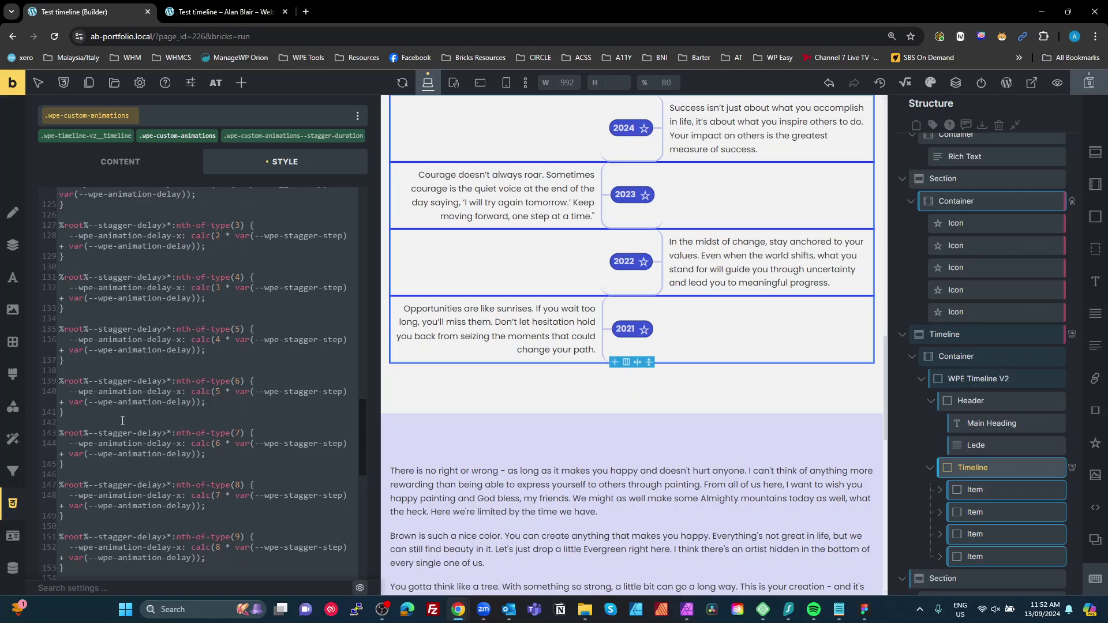
scroll(122, 420, up, 2)
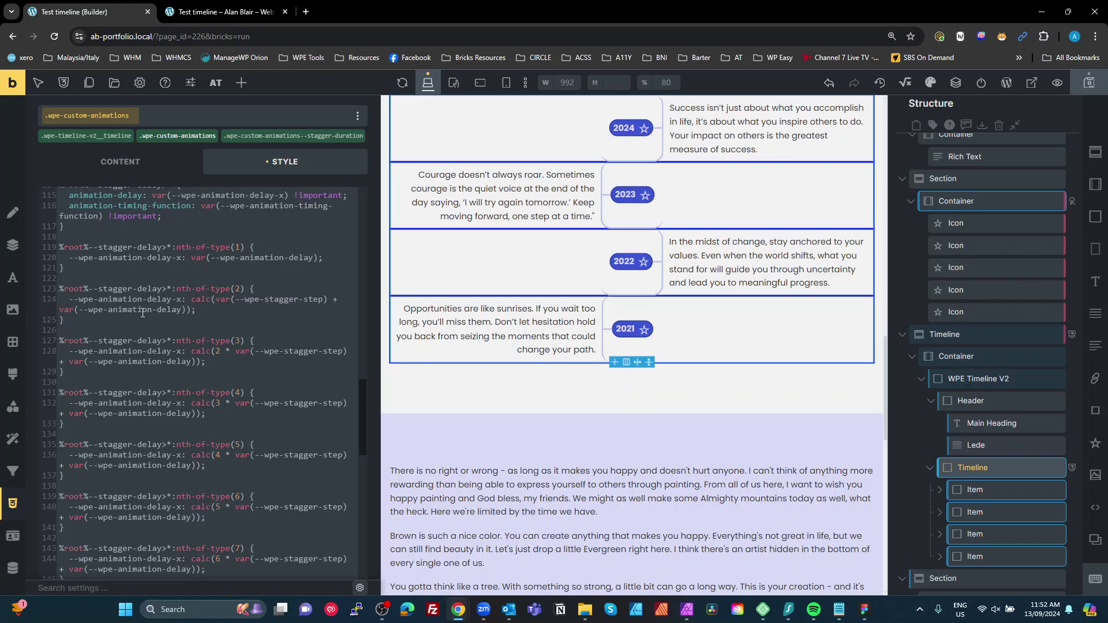
Step: Replace the Timeline's stagger-duration class with .wpe-custom-animations--stagger-delay
click(358, 136)
click(344, 116)
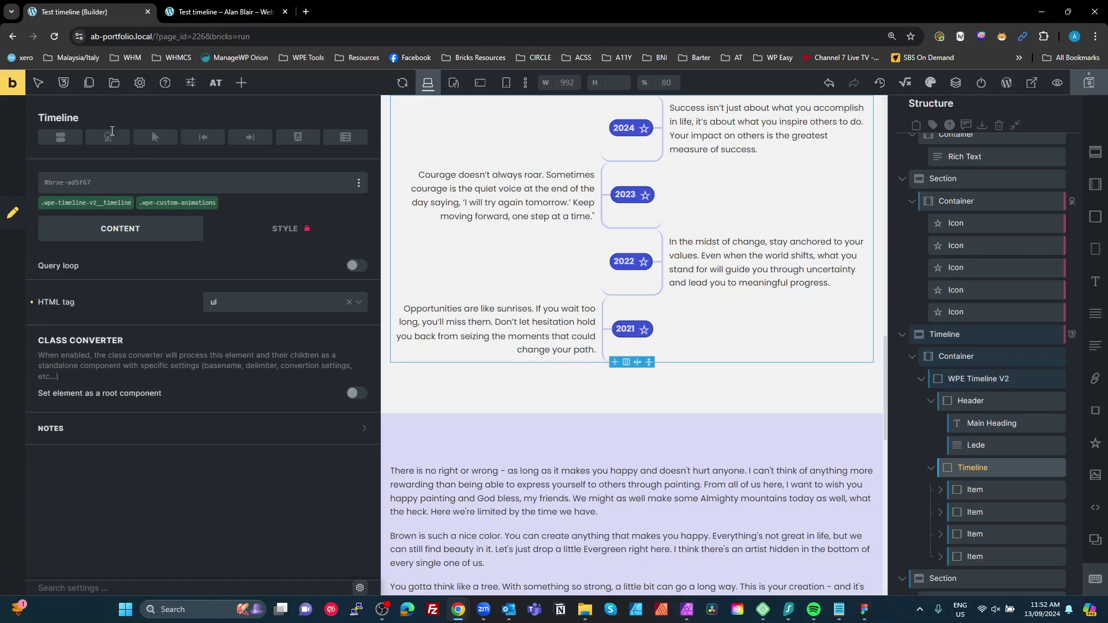
click(139, 181)
text(delay)
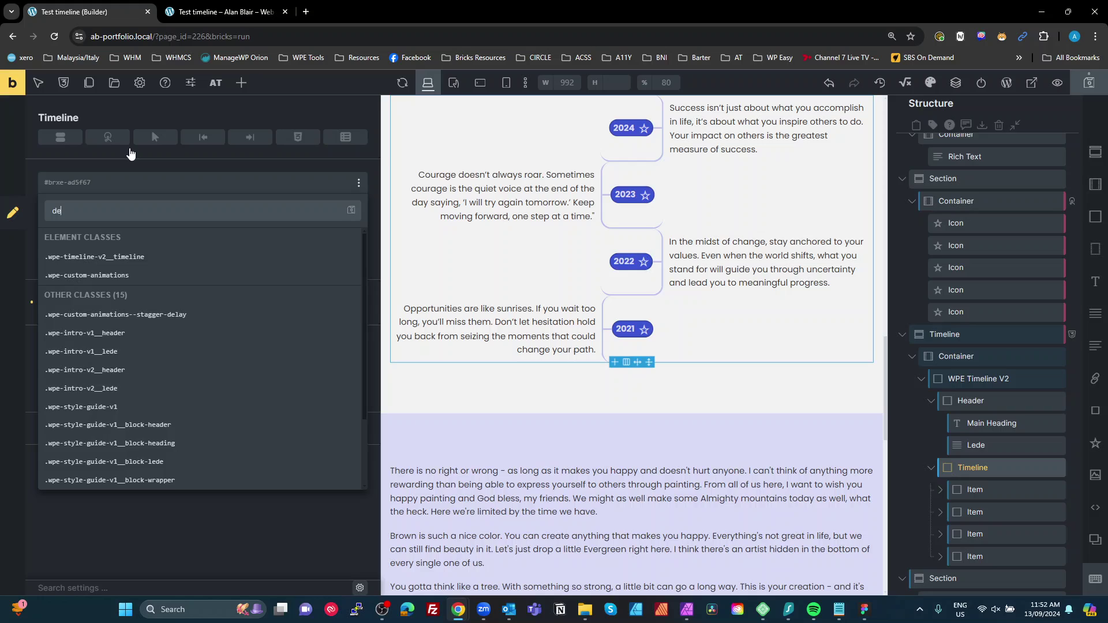
click(156, 316)
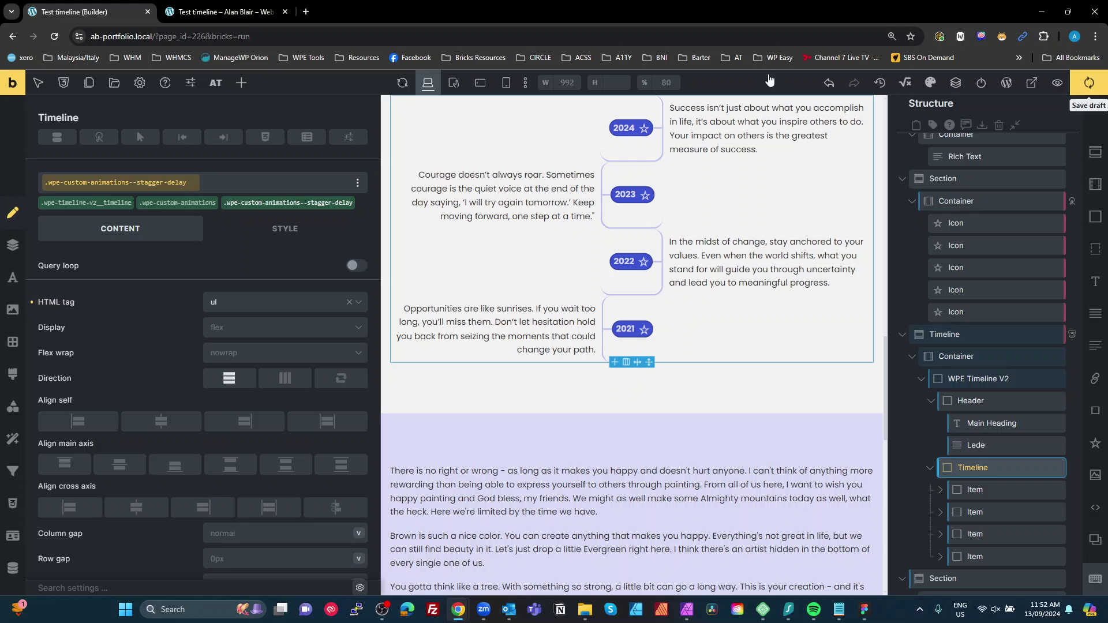
Step: Scroll and reload the front-end preview to replay the staggered fade-in, then return to the builder
click(227, 12)
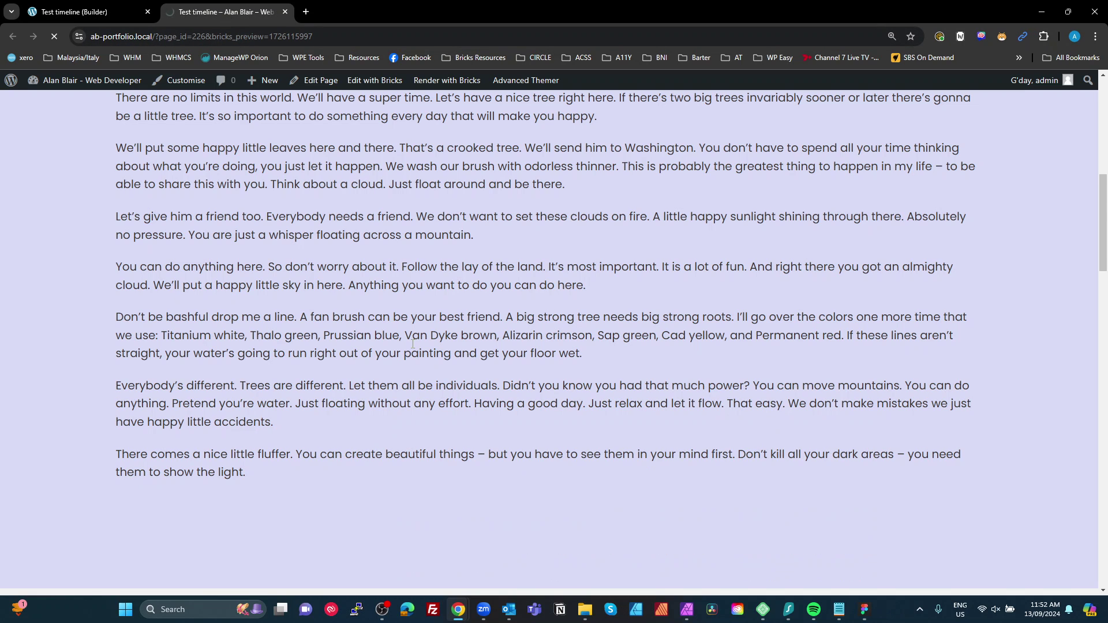
scroll(439, 364, down, 7)
scroll(438, 365, down, 8)
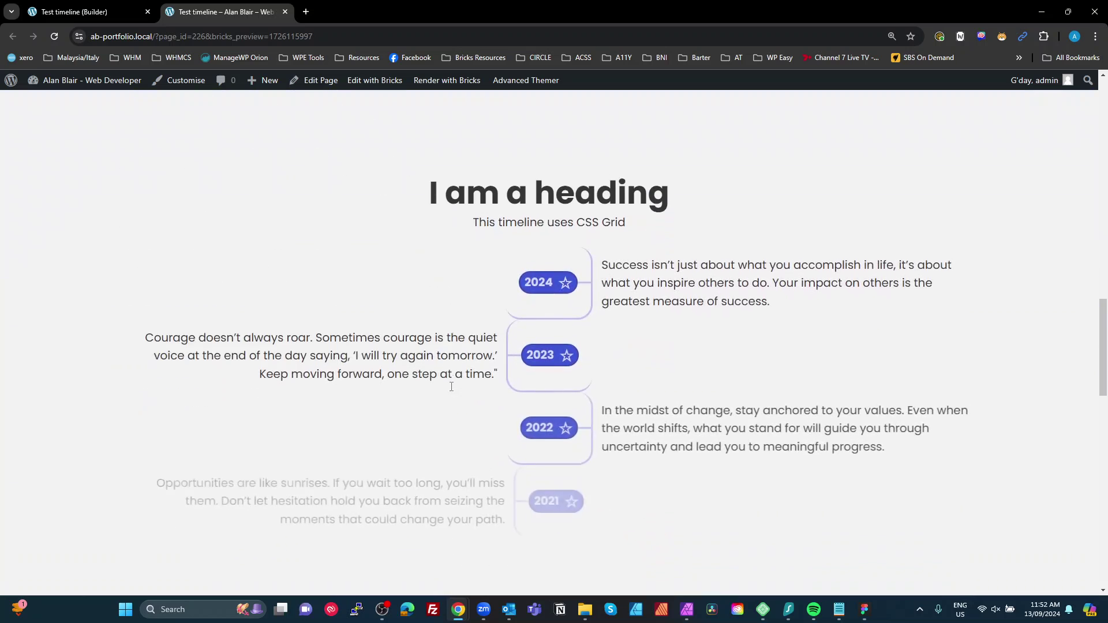
scroll(461, 397, up, 10)
scroll(468, 400, down, 9)
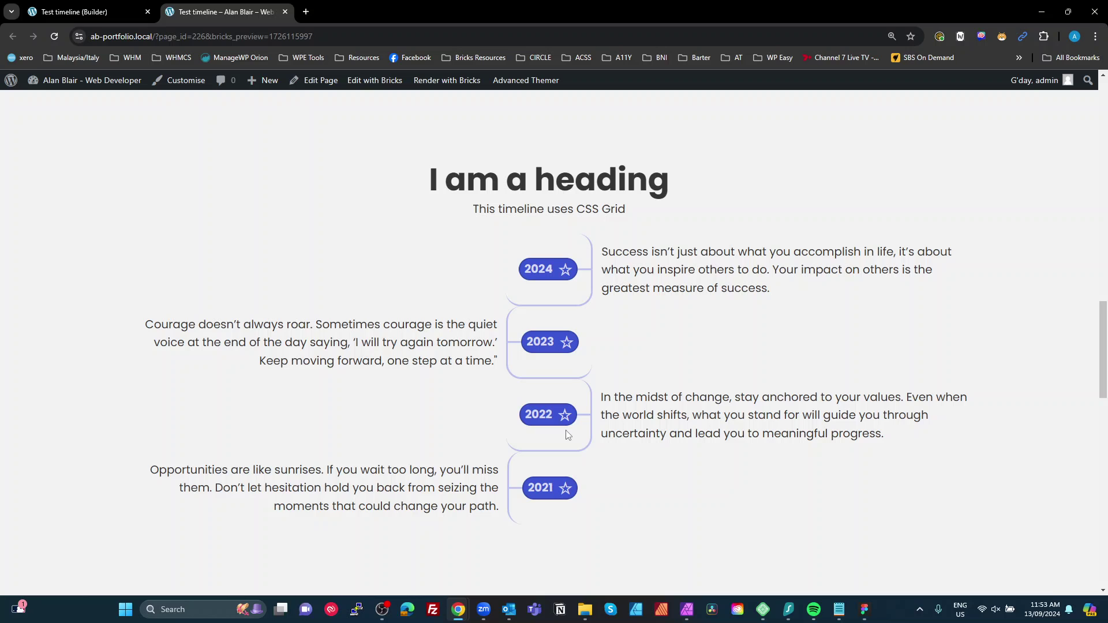
key(F5)
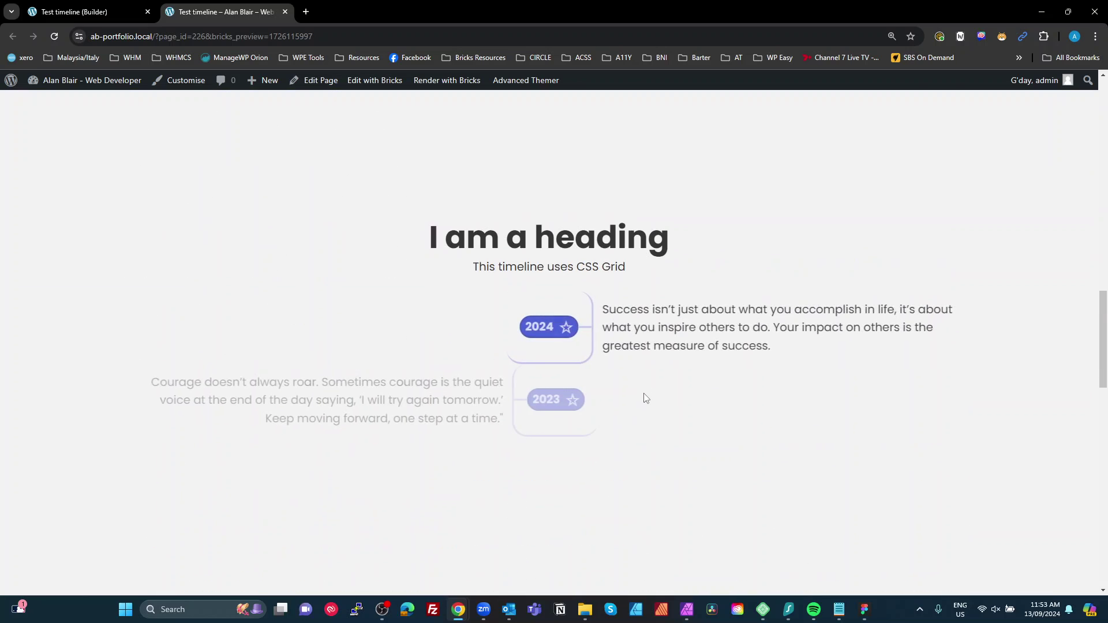
scroll(650, 418, up, 4)
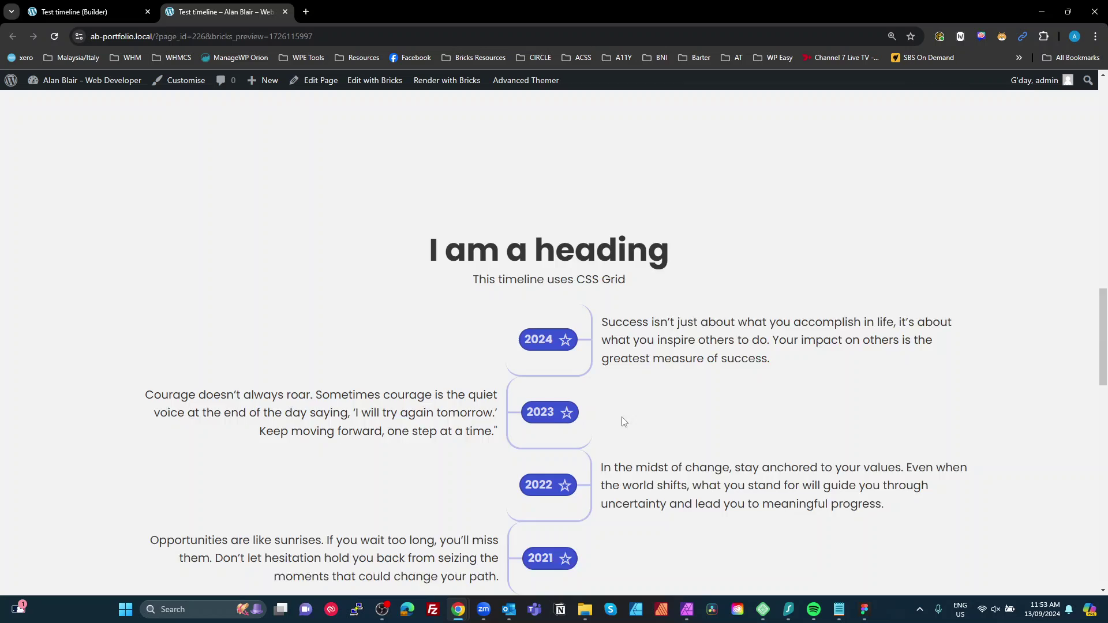
click(104, 11)
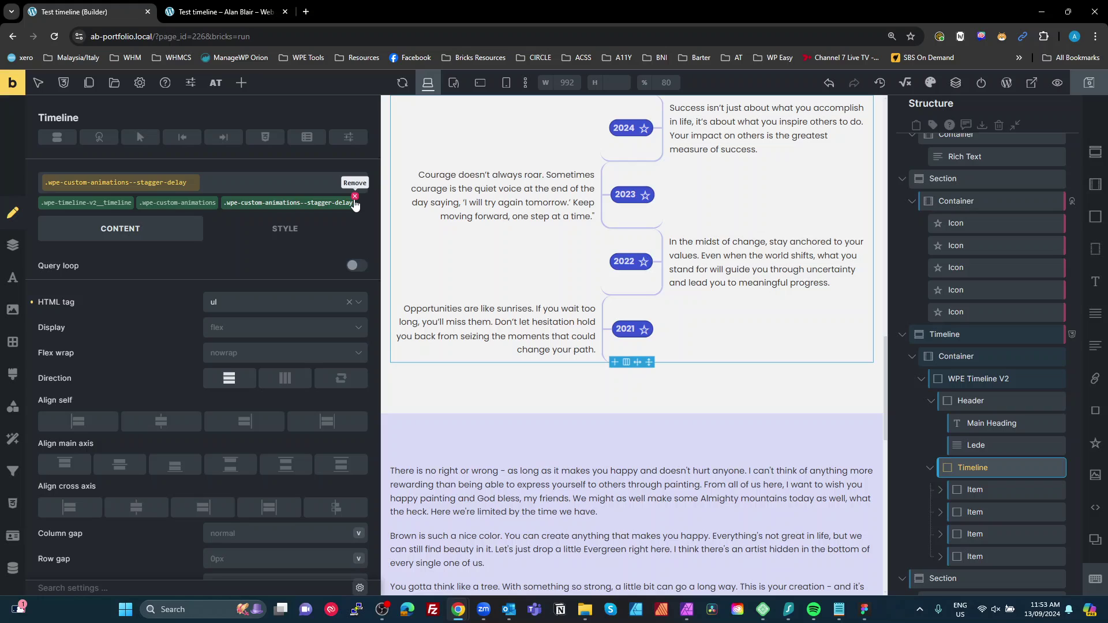
Step: Swap the stagger-delay class for .wpe-custom-animations--stagger-duration on the Timeline and save
click(355, 196)
click(153, 191)
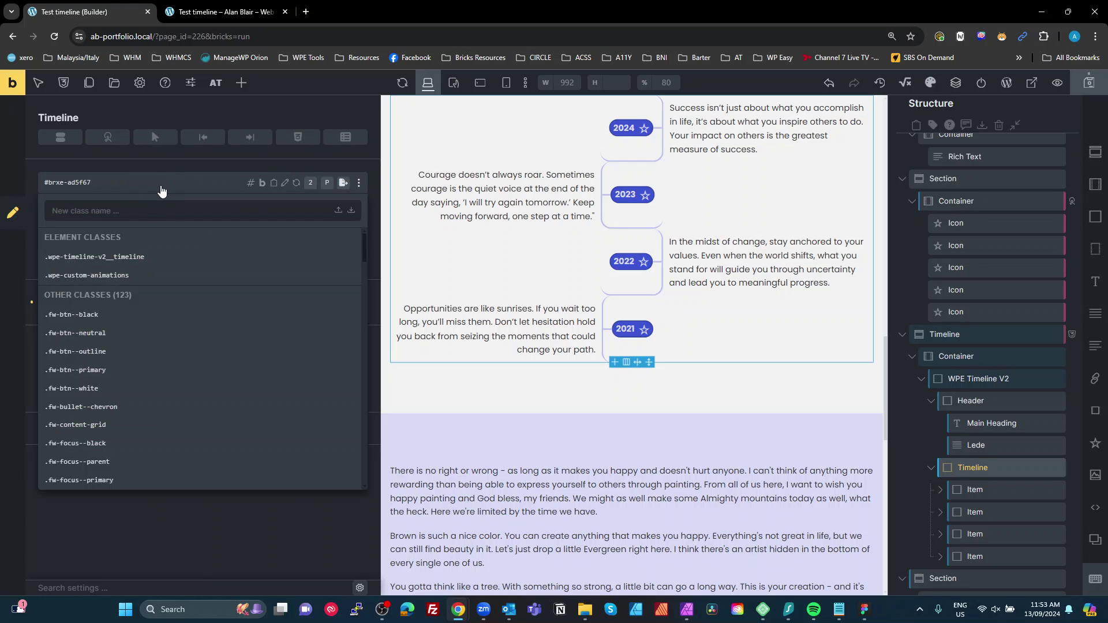
text(duration)
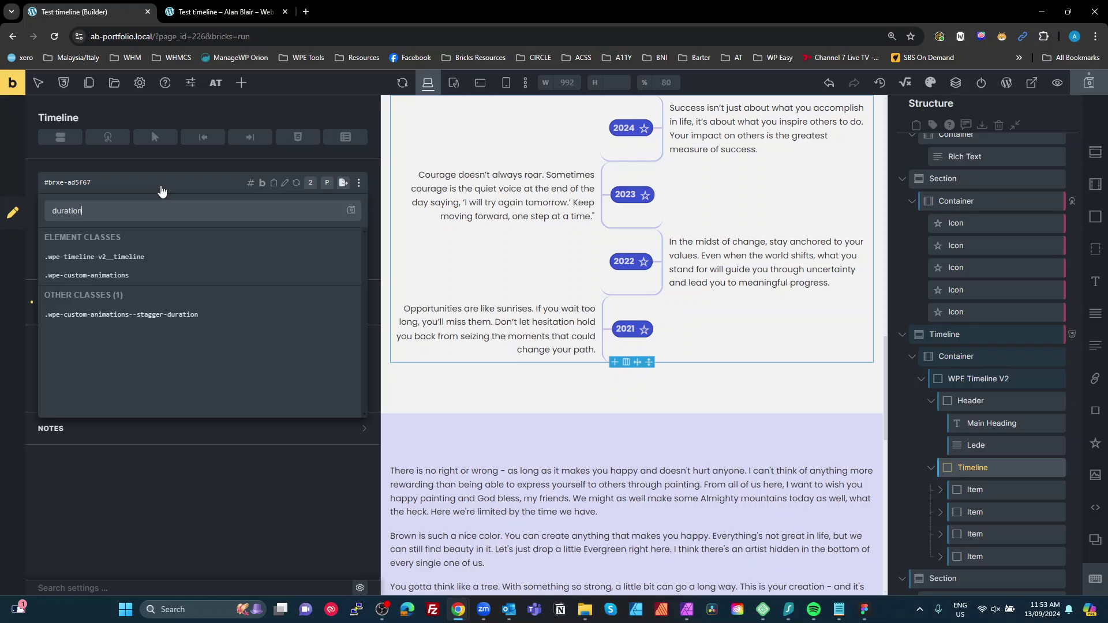
click(152, 314)
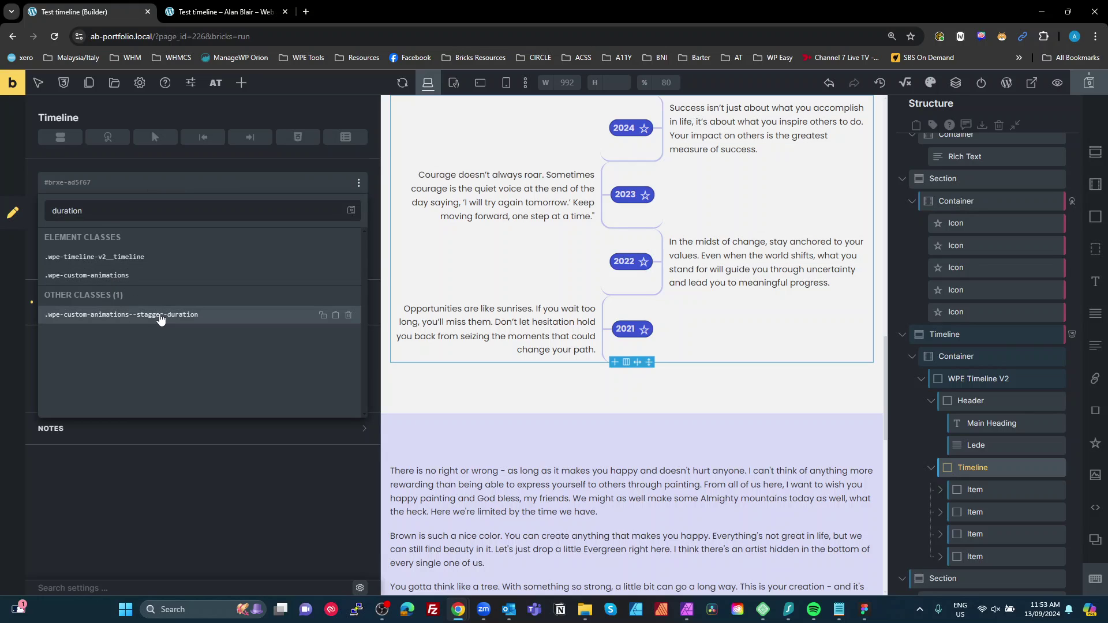
click(1089, 82)
Step: Scroll the live preview up and down to watch the stagger-duration animation
click(257, 15)
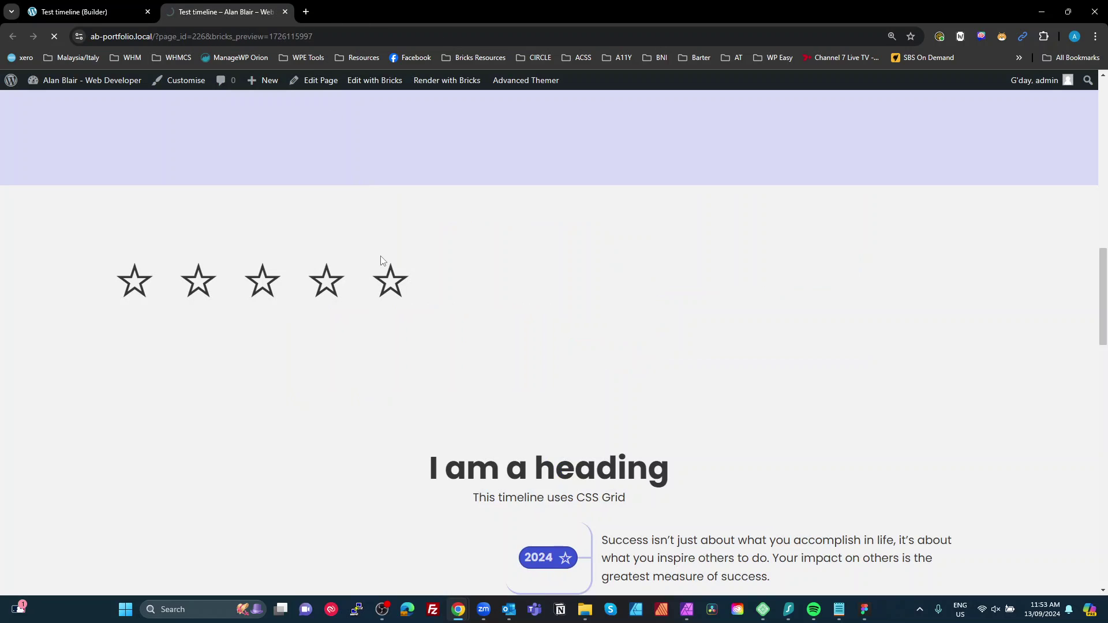
scroll(558, 265, down, 5)
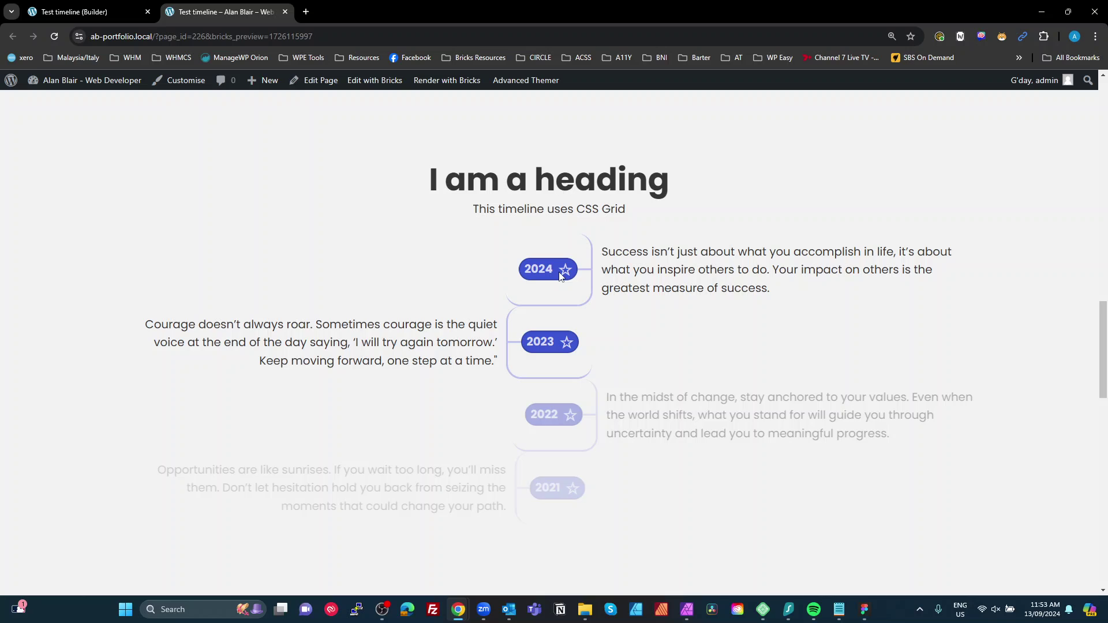
scroll(563, 290, up, 9)
scroll(564, 317, down, 8)
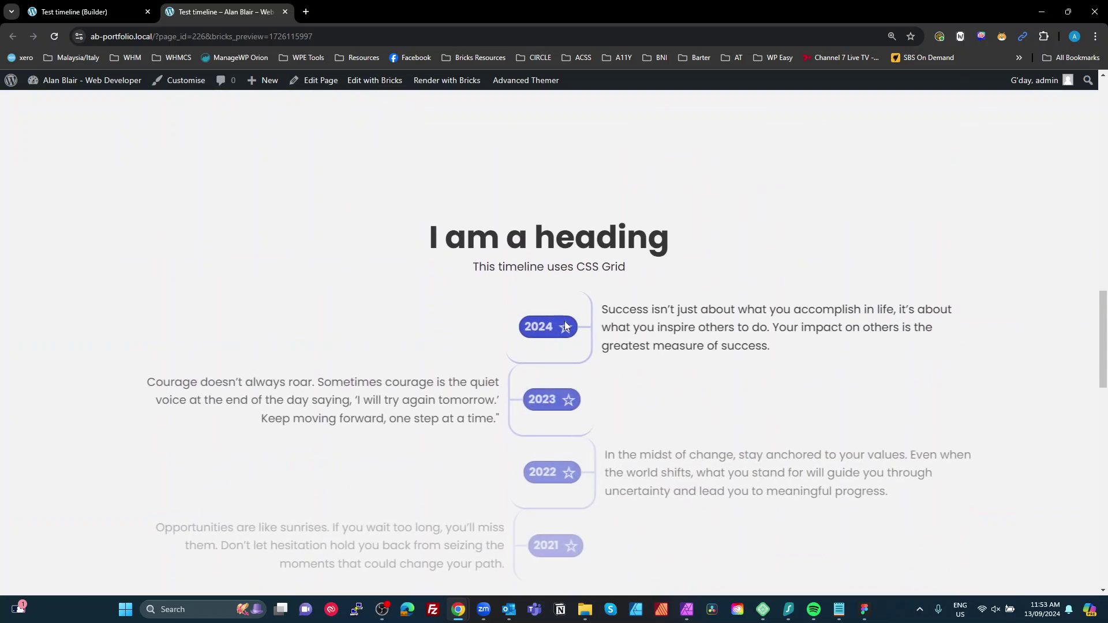
scroll(566, 326, up, 6)
scroll(566, 339, down, 6)
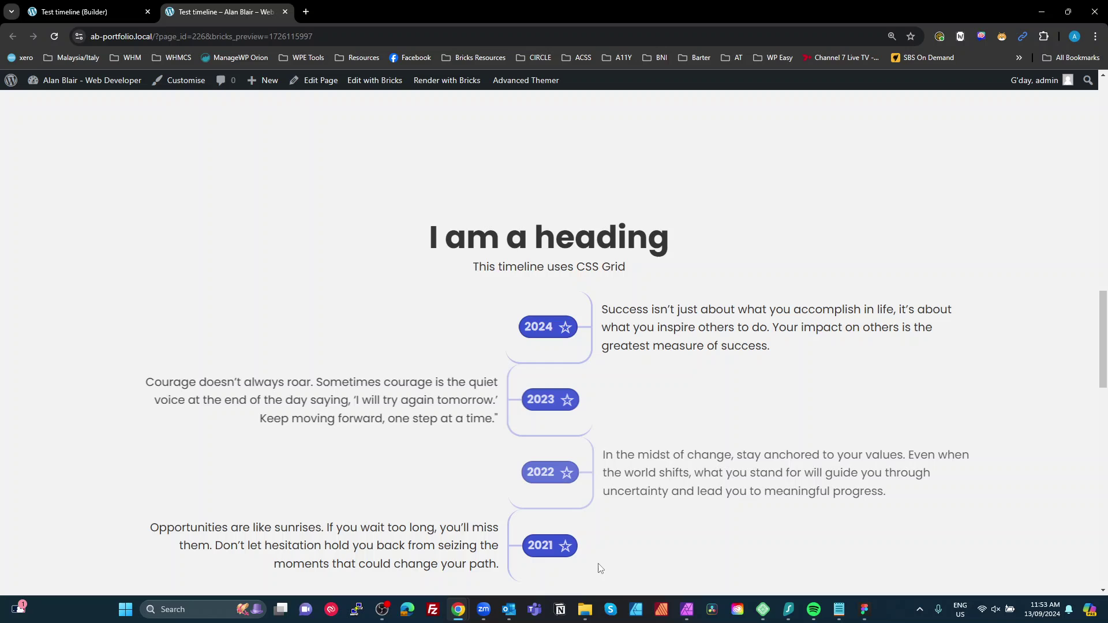
scroll(599, 508, up, 3)
scroll(597, 441, down, 6)
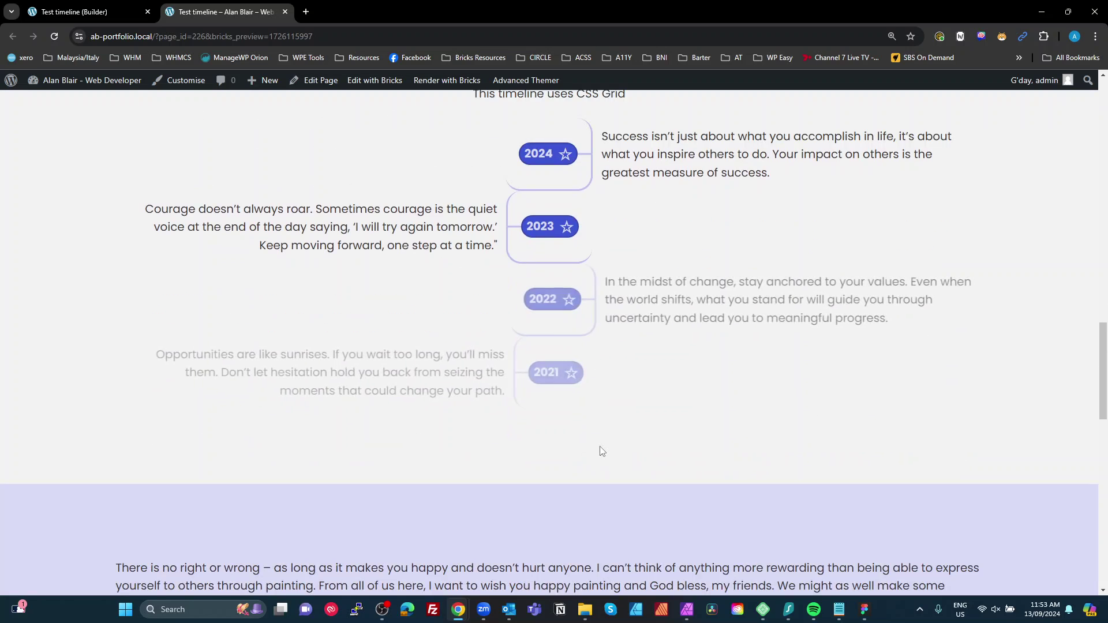
scroll(600, 452, up, 11)
scroll(601, 453, down, 9)
scroll(600, 456, up, 1)
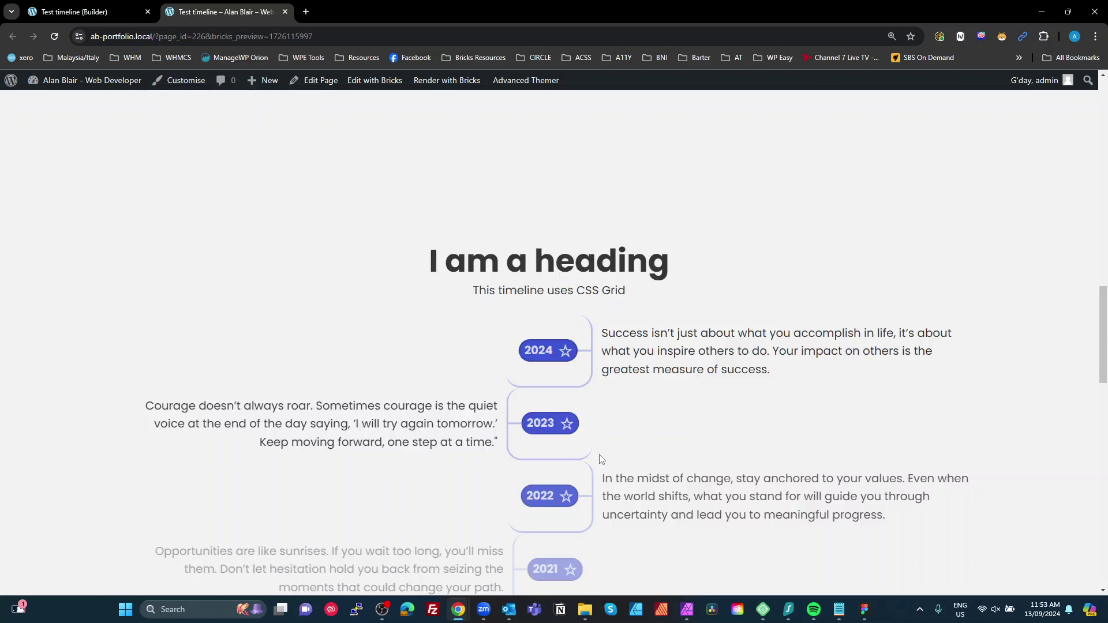
scroll(600, 459, up, 5)
Step: Back in the builder, activate .wpe-custom-animations and open its custom CSS
click(81, 11)
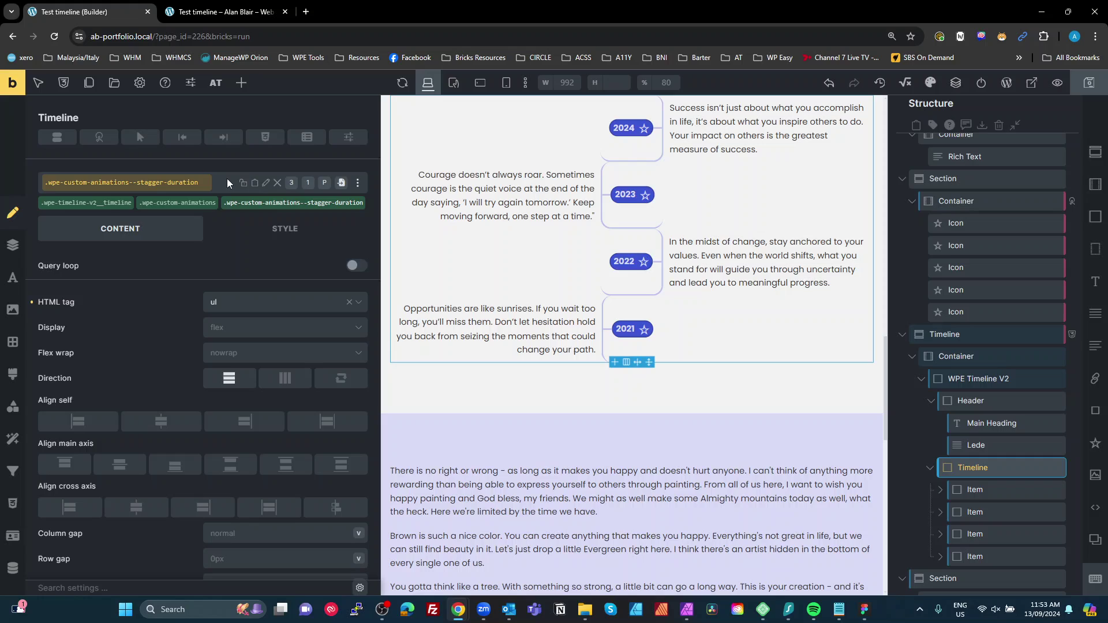
click(96, 201)
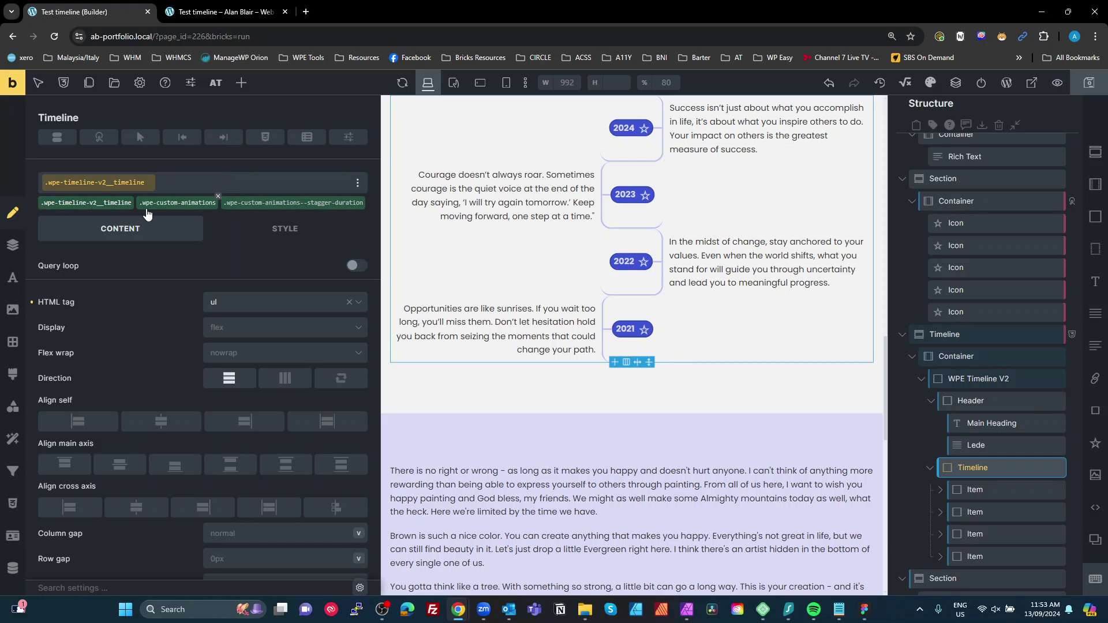
click(184, 207)
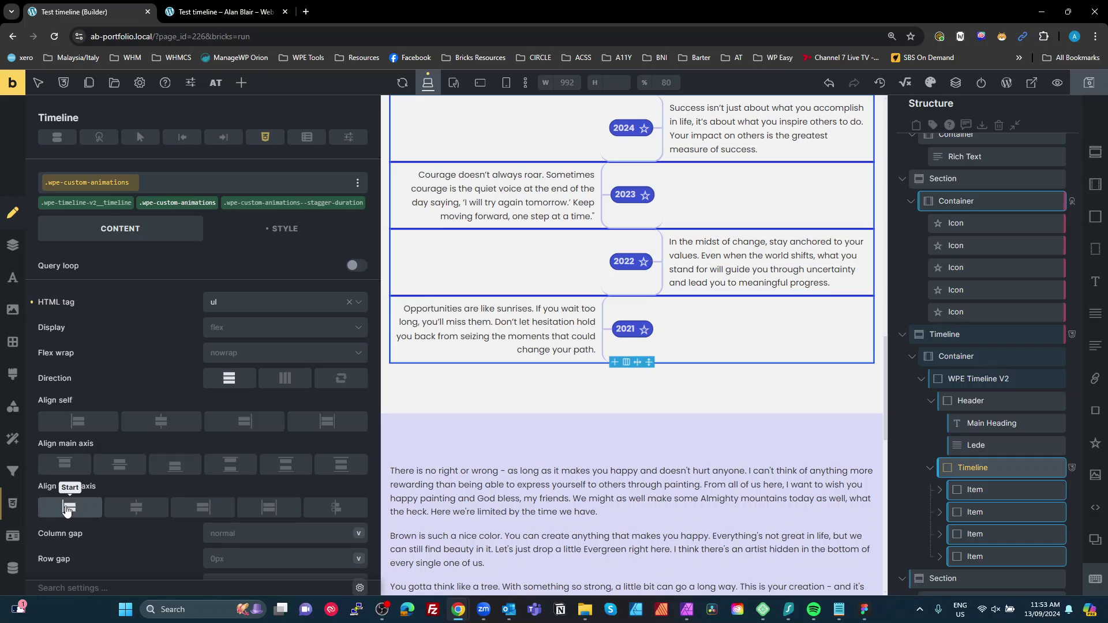
click(12, 503)
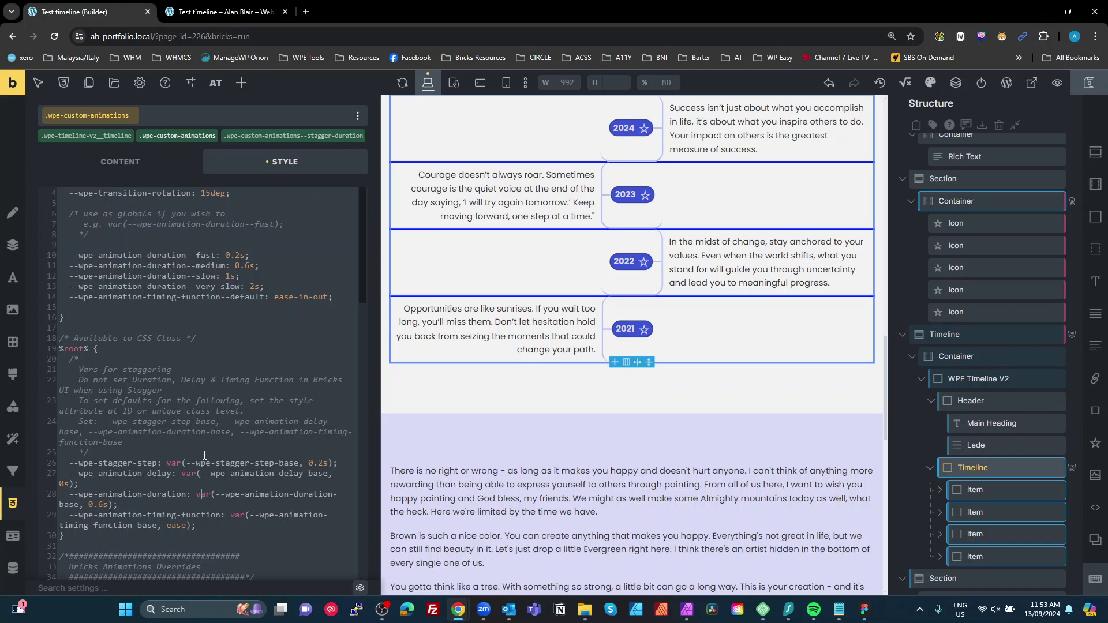
Step: Highlight the stagger step, delay, duration and timing-function variables on lines 26–29
drag(163, 465, 68, 465)
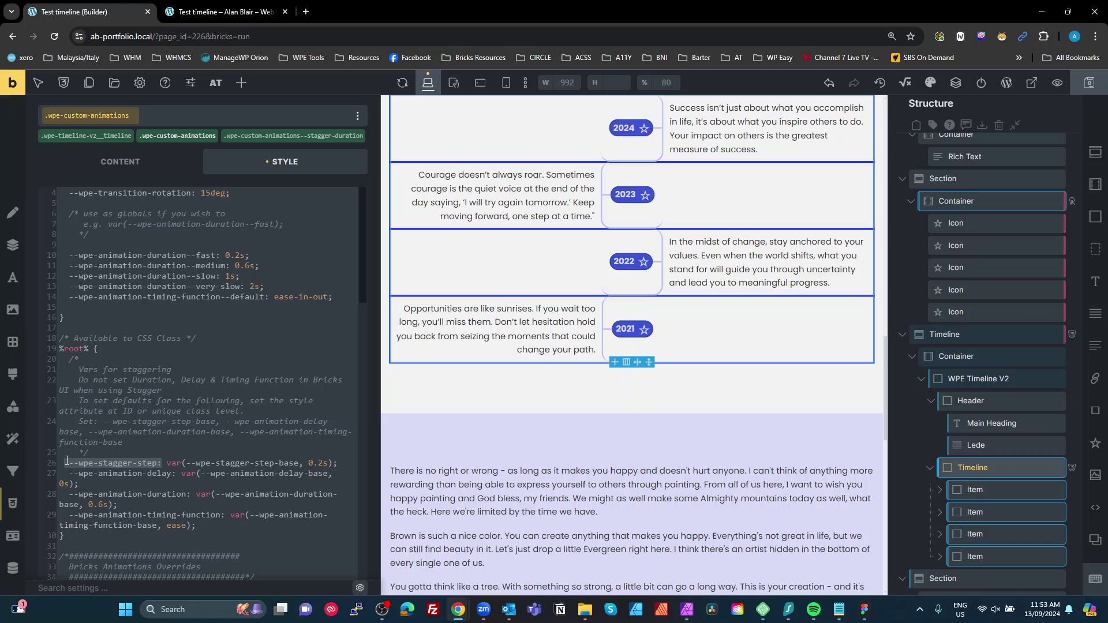
click(165, 473)
drag(165, 473, 64, 474)
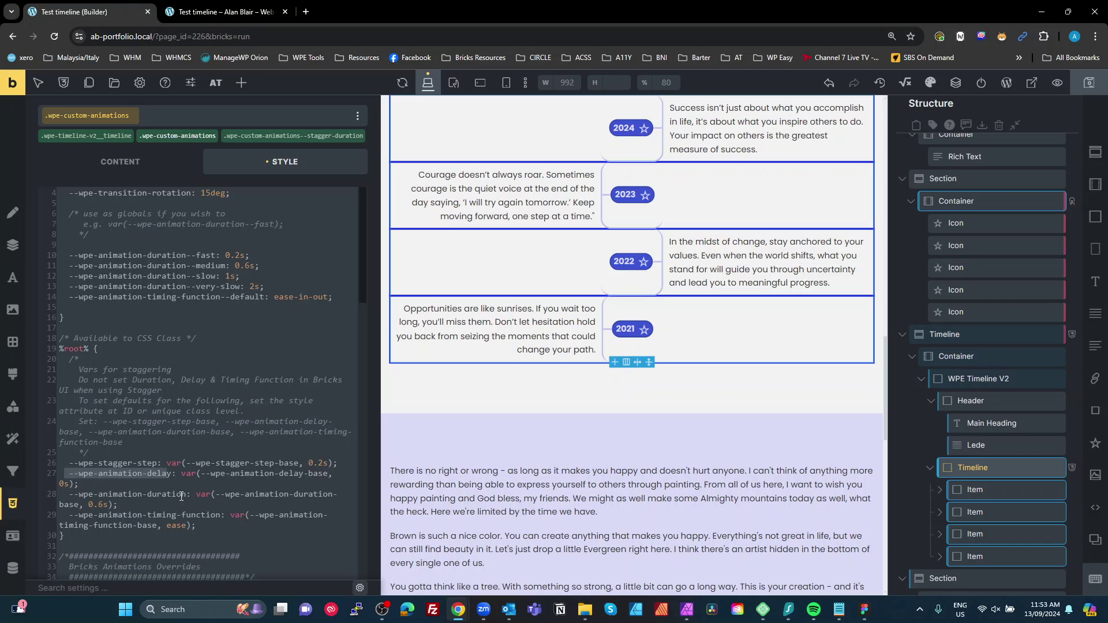
drag(179, 494, 59, 494)
drag(196, 525, 59, 515)
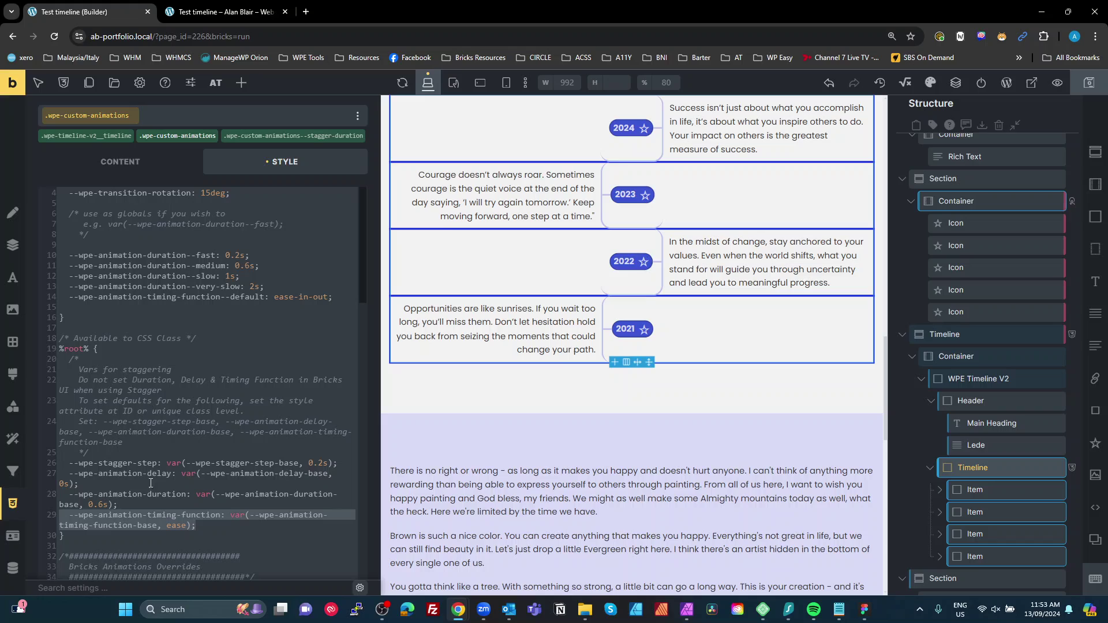
click(222, 463)
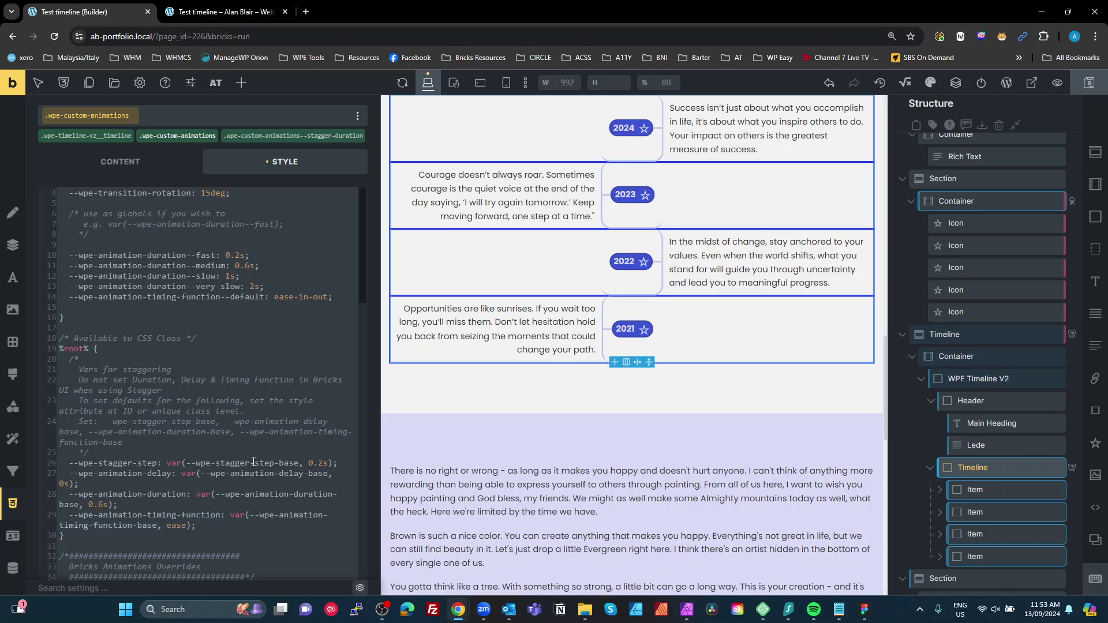
Step: Point out --wpe-stagger-step-base with its 0.2s default and the 0.6s default duration
drag(299, 463, 187, 463)
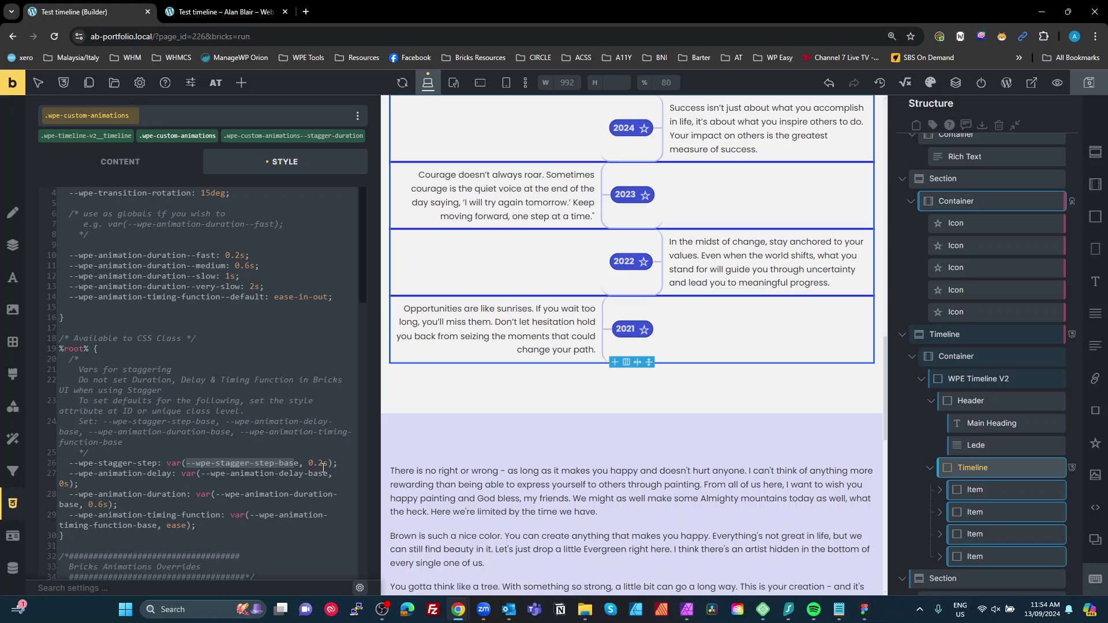
drag(330, 464, 311, 463)
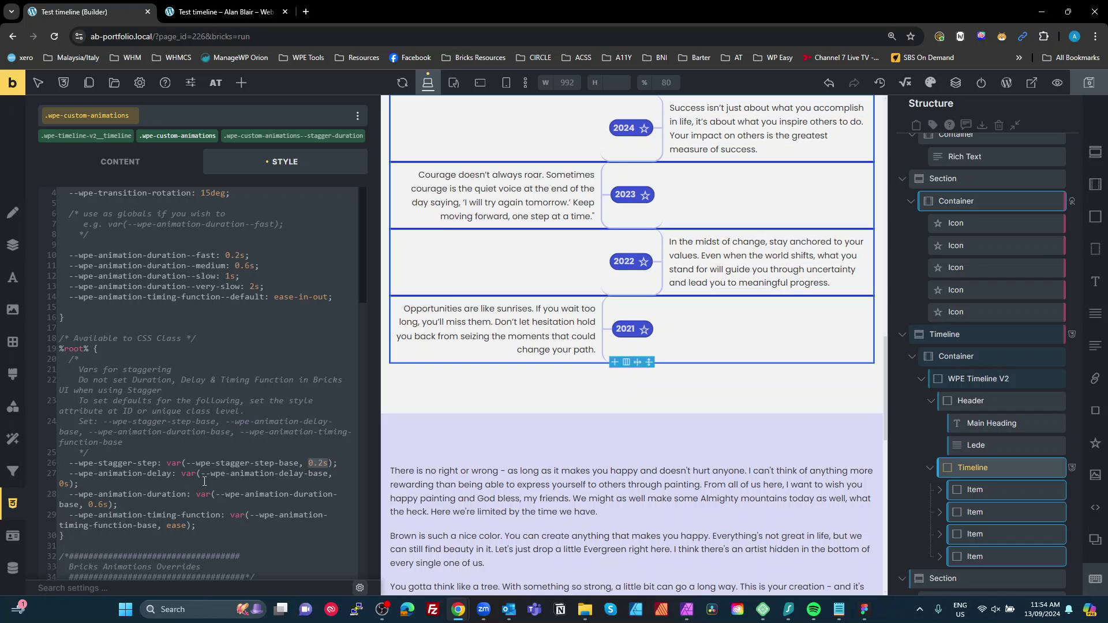
drag(111, 504, 87, 504)
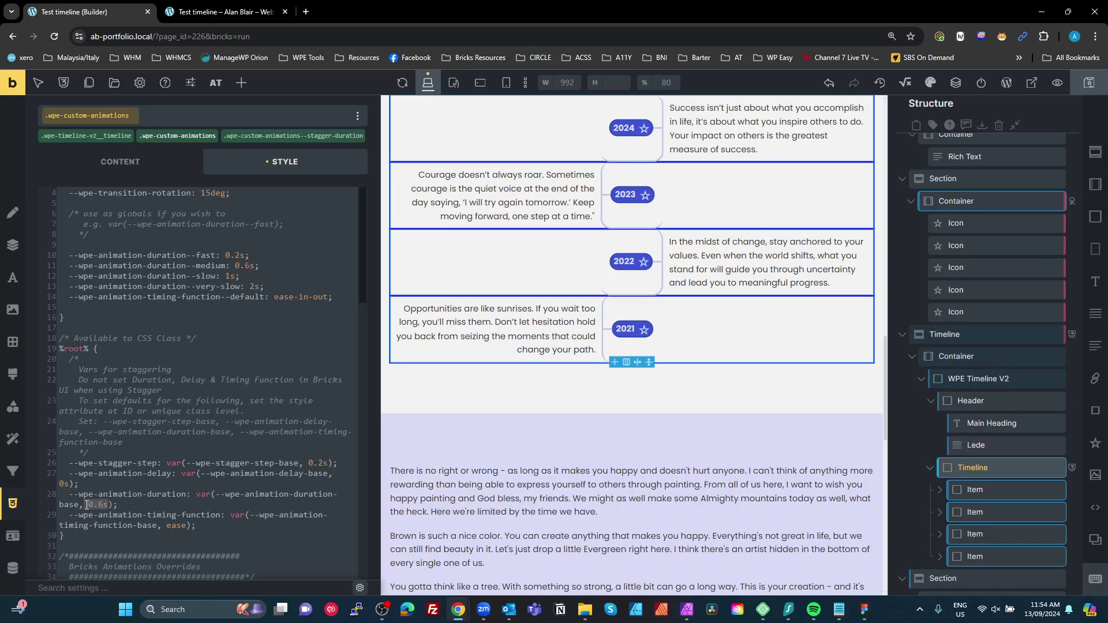
click(186, 526)
drag(299, 463, 185, 463)
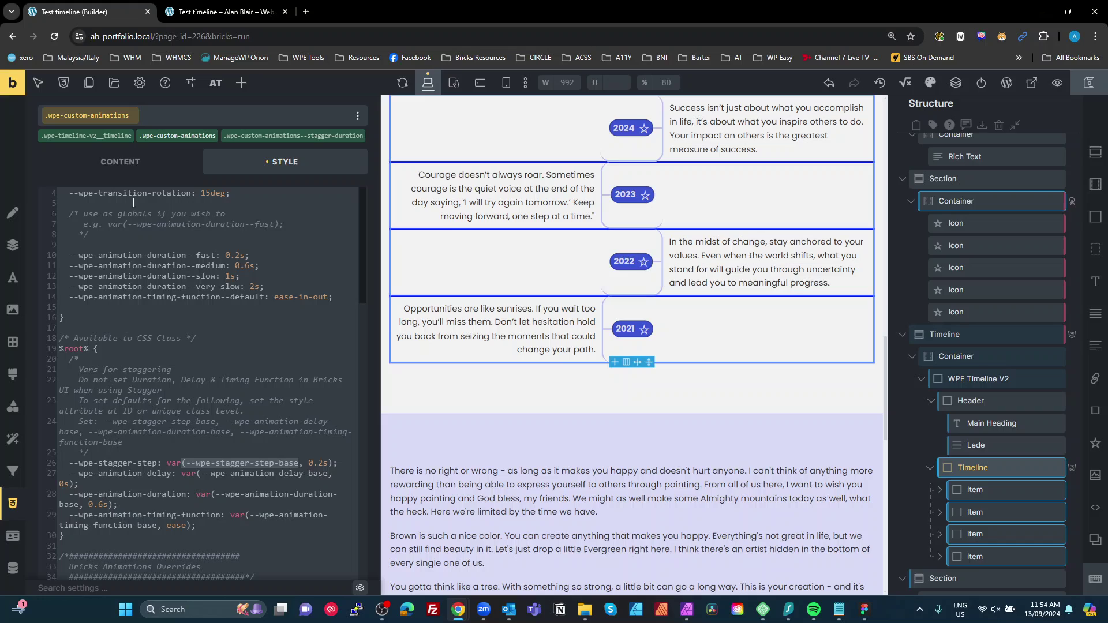
mouse_move(140, 121)
Step: Change the timeline class's style attribute to --wpe-stagger-step-base: 2s and save the page
click(103, 136)
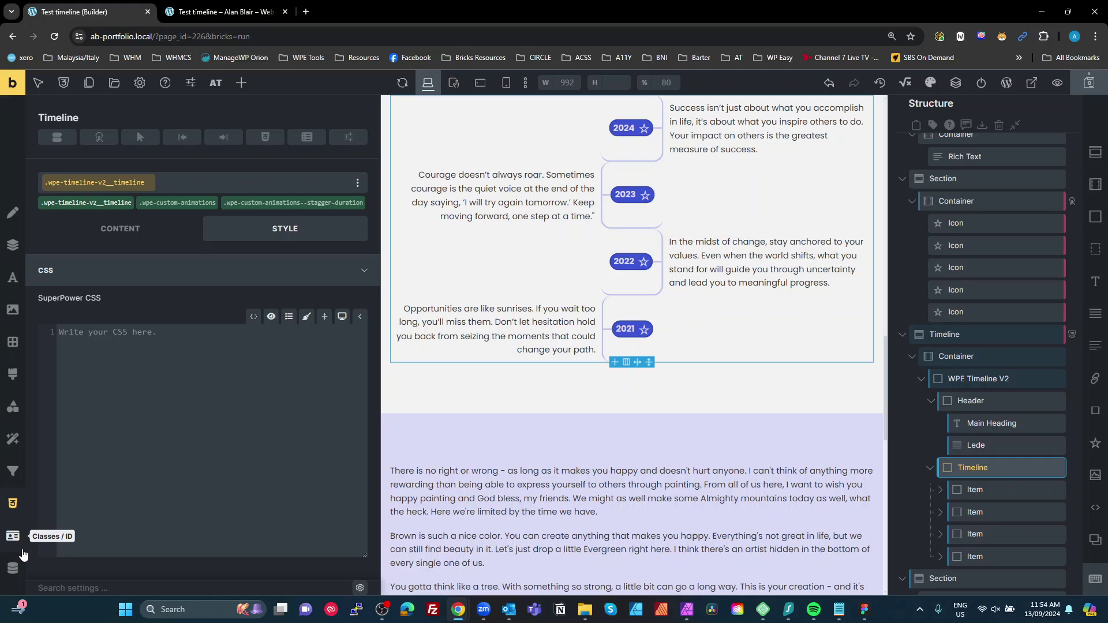
click(13, 568)
click(85, 337)
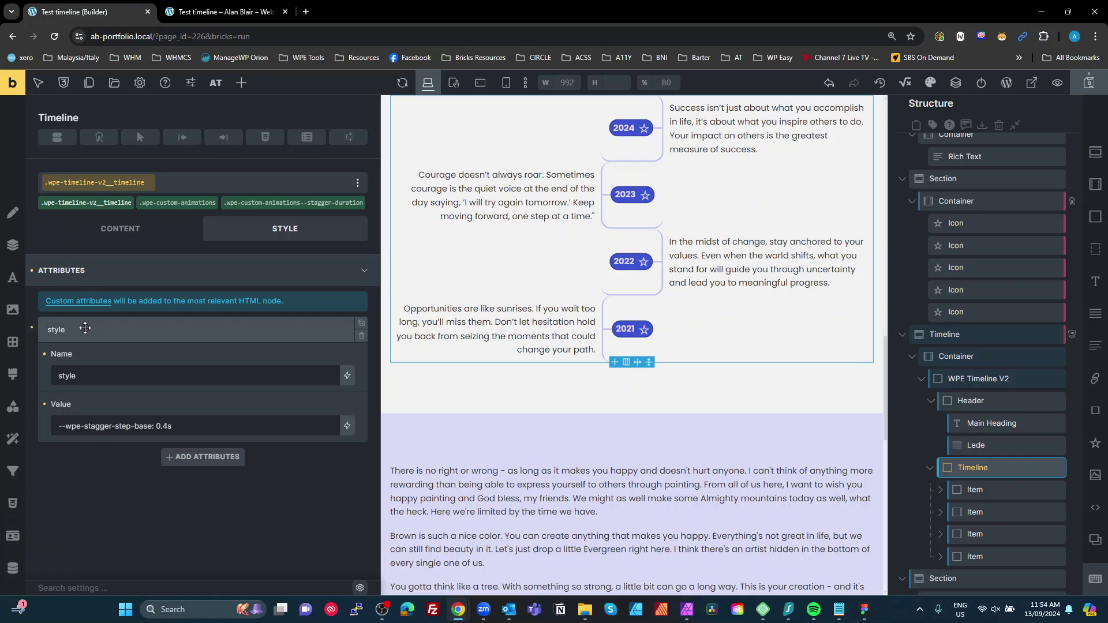
drag(186, 432, 2, 419)
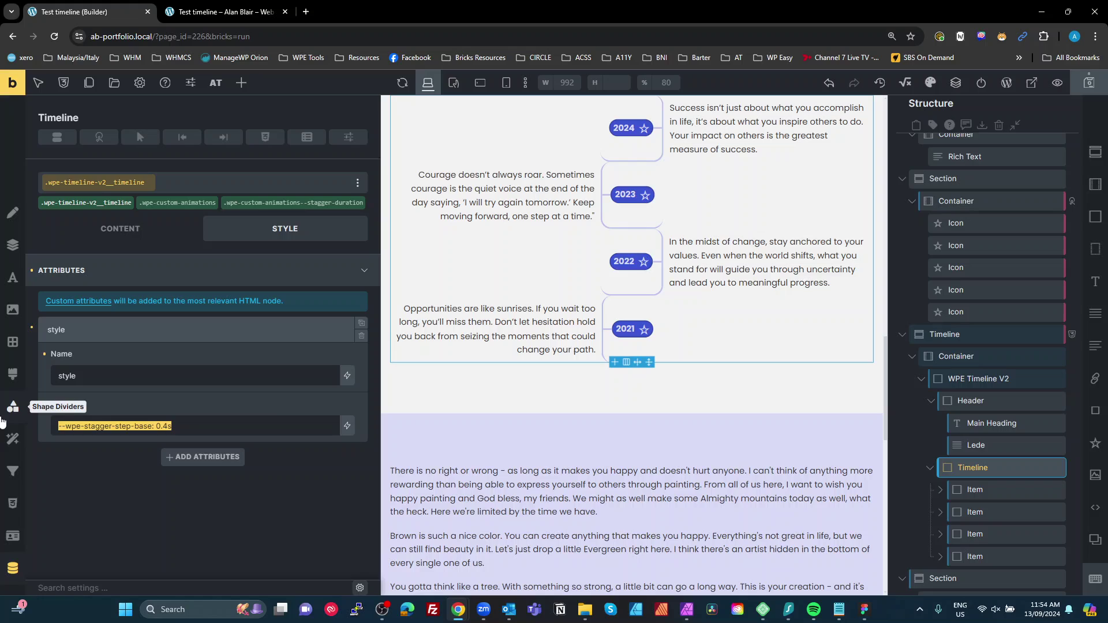
key(End)
key(BackSpace)
key(BackSpace)
key(BackSpace)
key(BackSpace)
key(BackSpace)
key(BackSpace)
key(Home)
text(()
key(End)
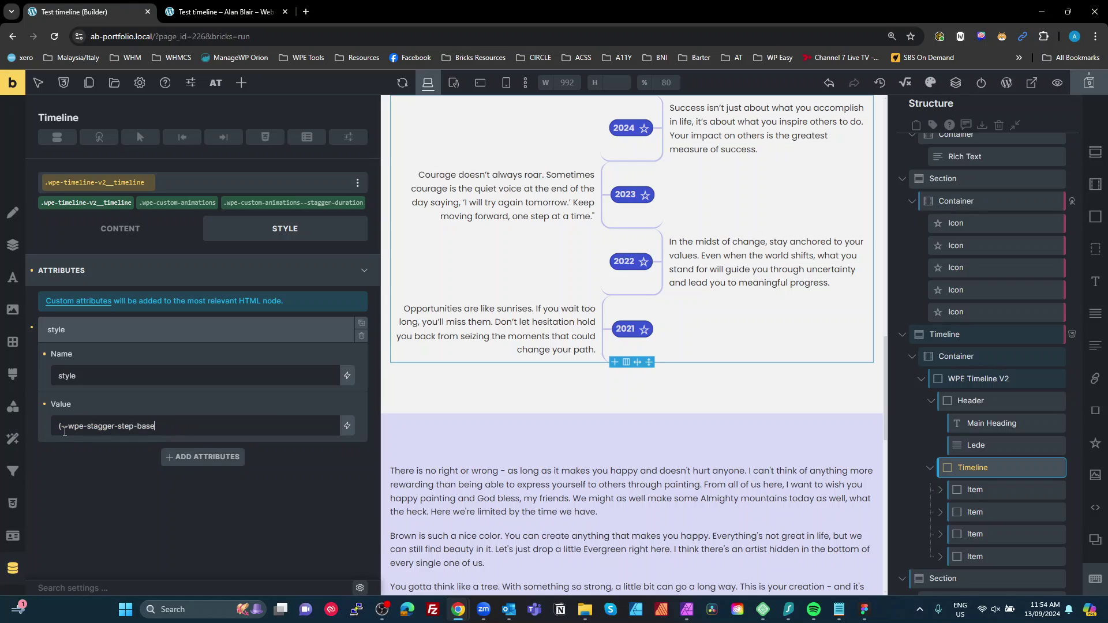
key(Home)
key(Delete)
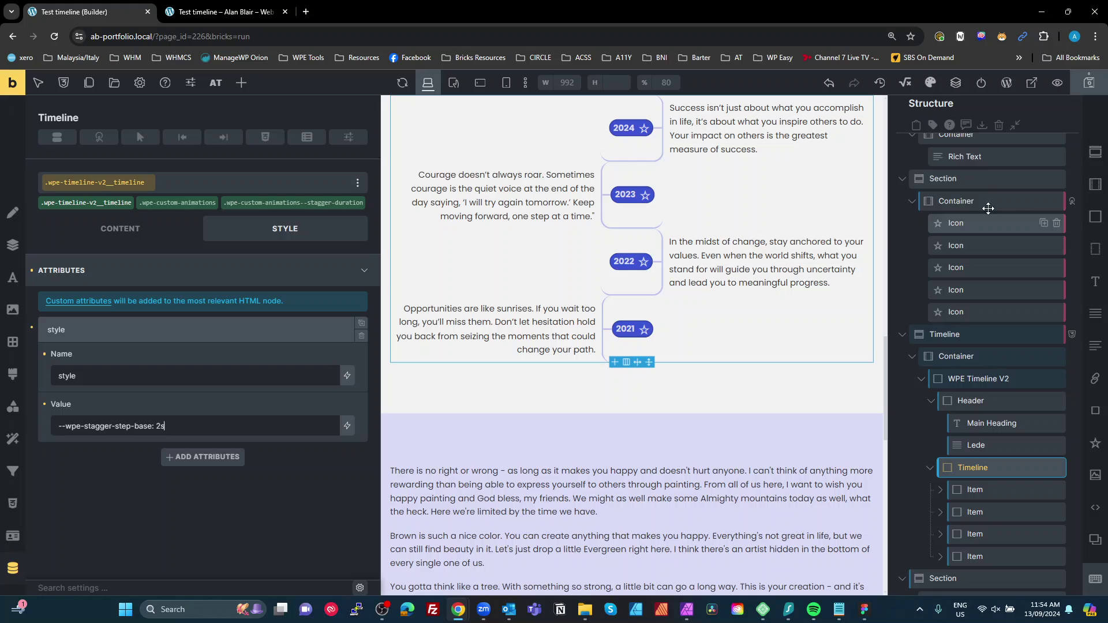
click(1090, 84)
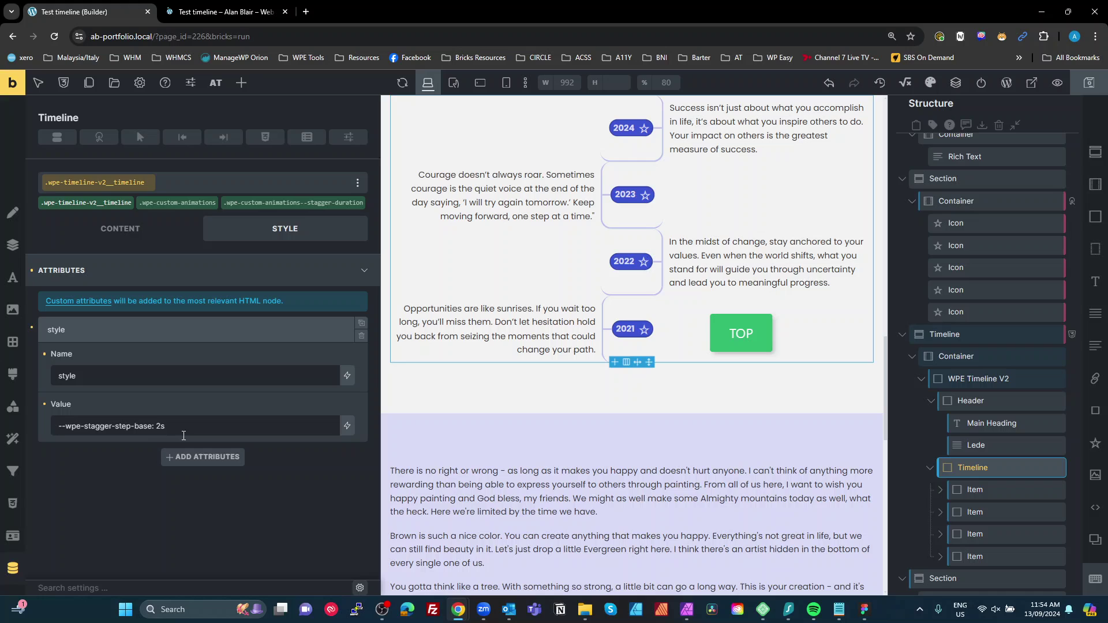
Step: Scroll the live preview up and down to watch the year items fade in one by one
click(220, 11)
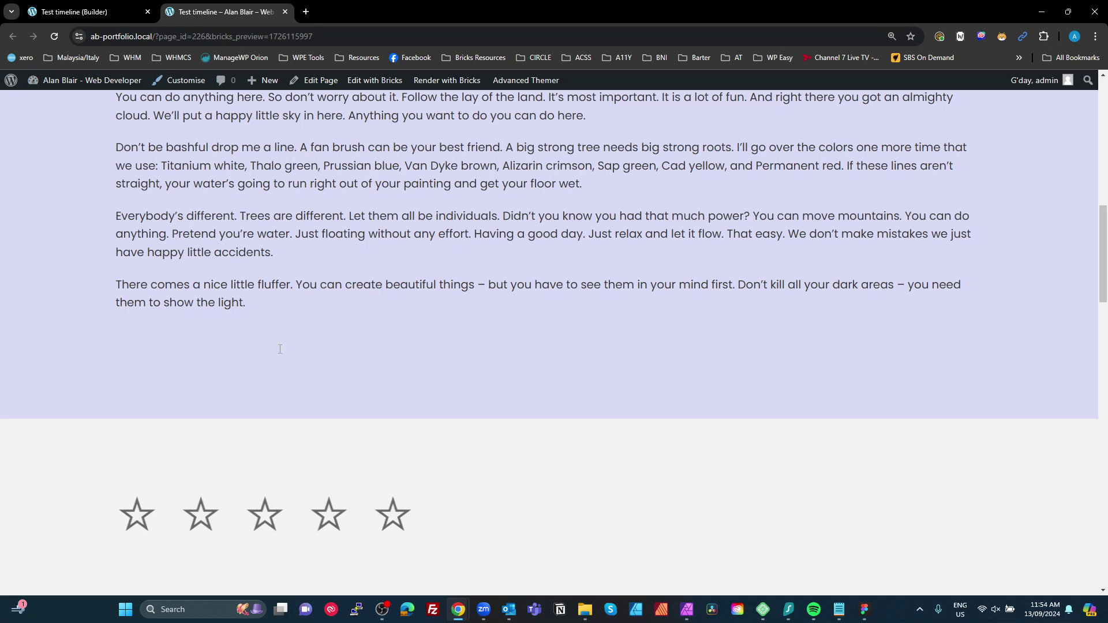
scroll(514, 363, down, 7)
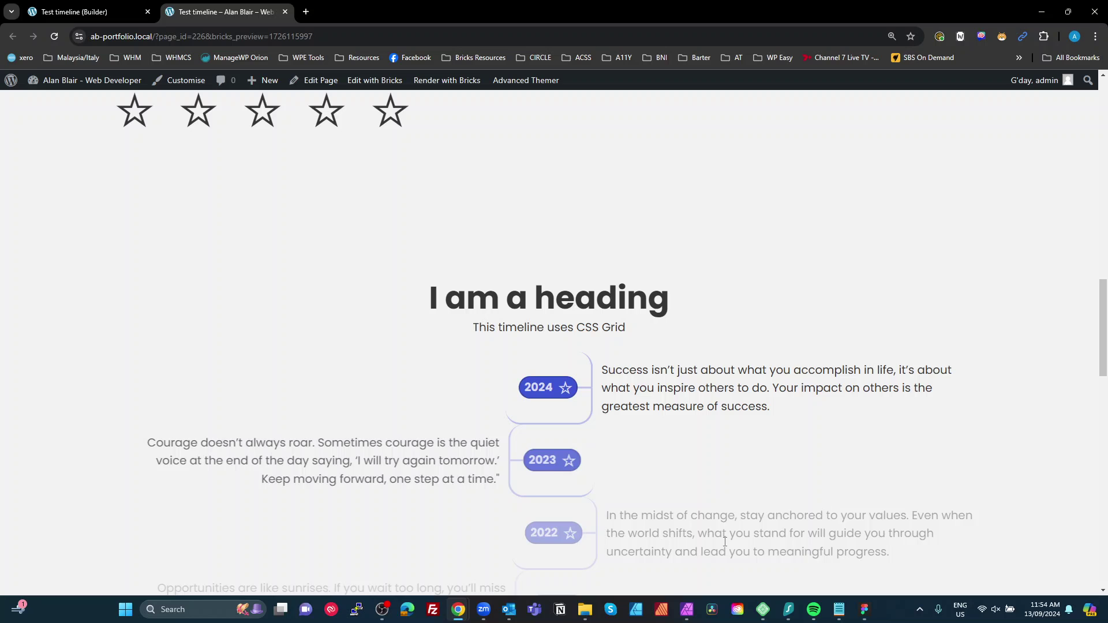
scroll(768, 532, down, 3)
scroll(688, 474, up, 5)
scroll(650, 407, down, 15)
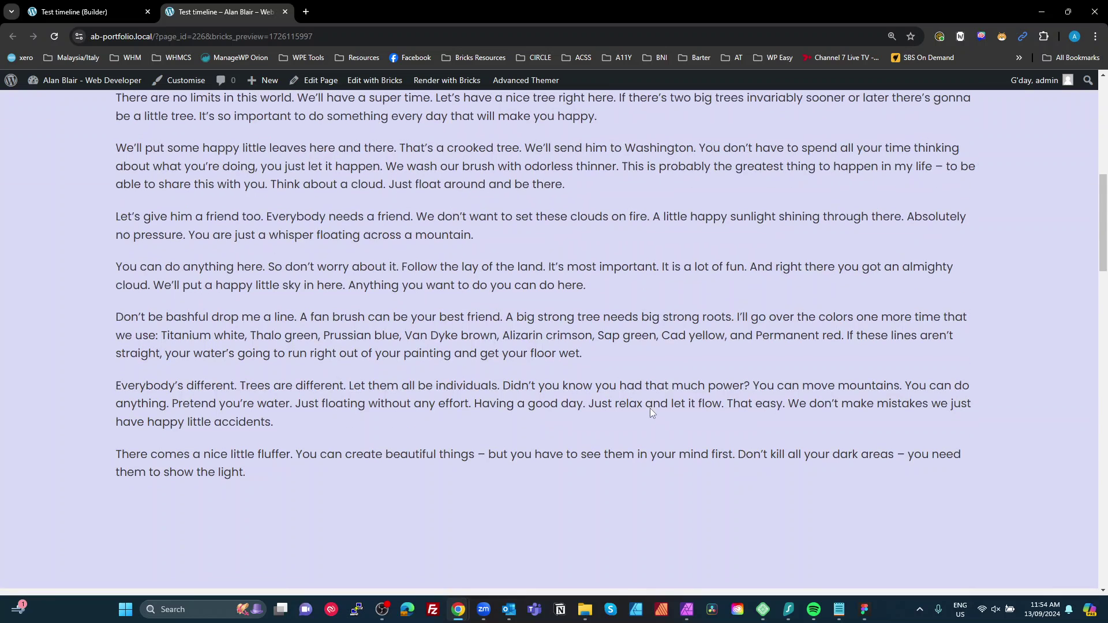
scroll(650, 407, up, 12)
scroll(669, 490, down, 3)
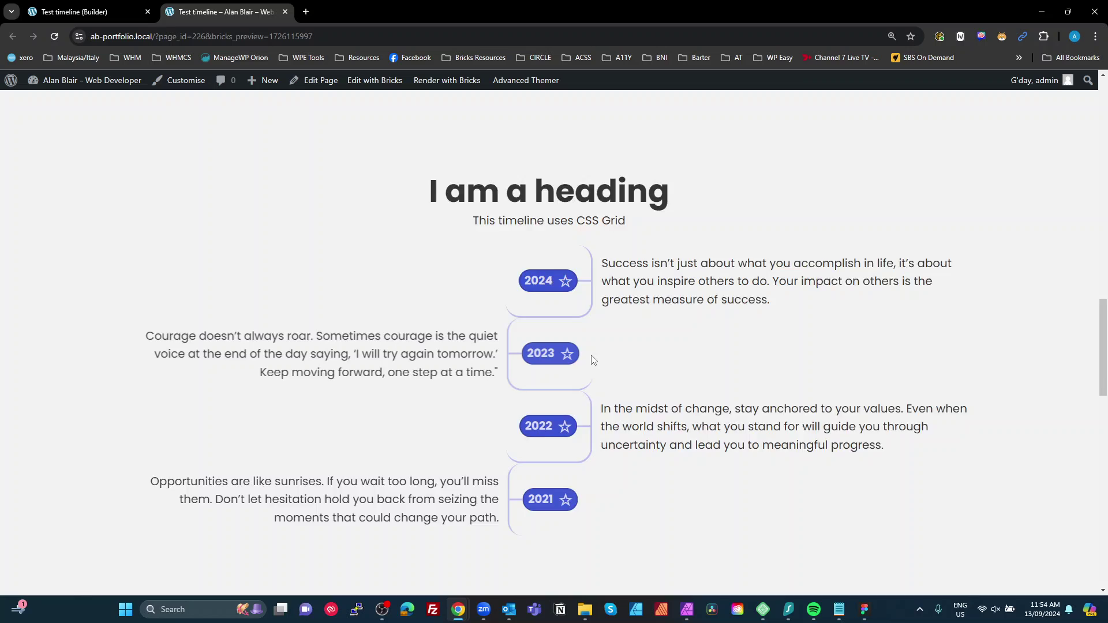
scroll(594, 363, down, 12)
scroll(608, 372, up, 12)
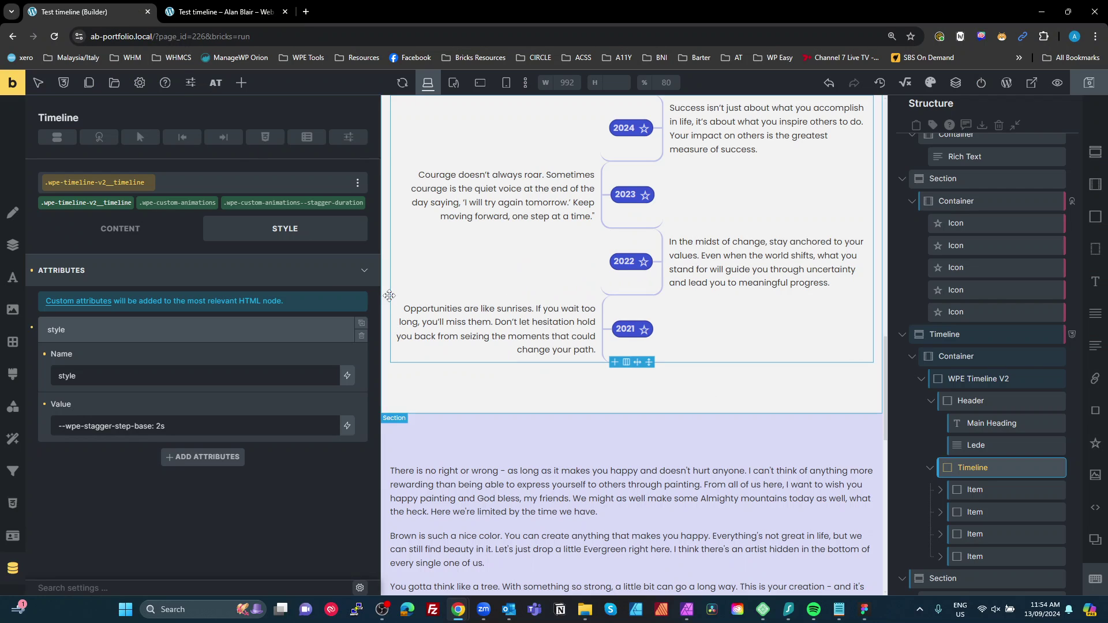
Step: Delete the 2s stagger step value from the Timeline's style attribute
click(73, 11)
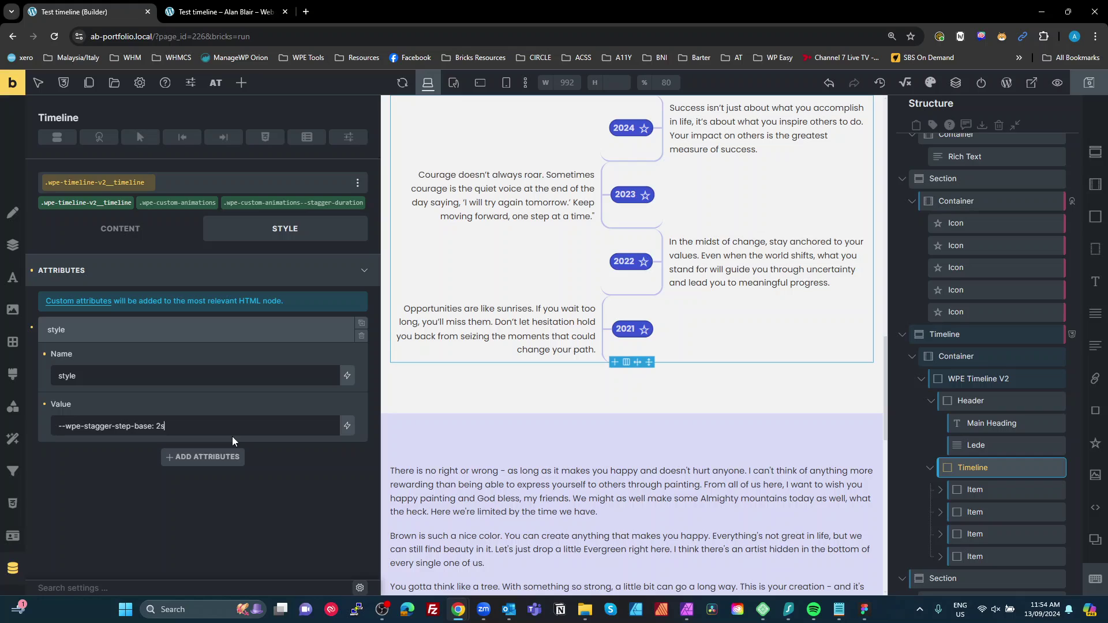
double_click(160, 426)
key(BackSpace)
Step: Review the .wpe-custom-animations CSS and select the --wpe-animation-duration-base variable name
click(13, 508)
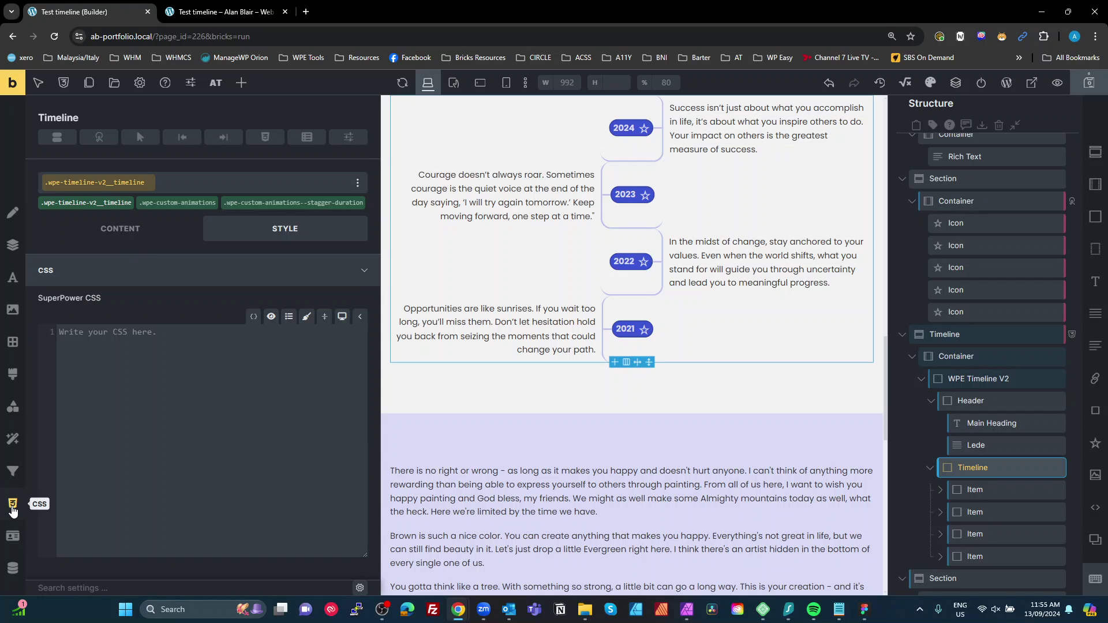
click(174, 203)
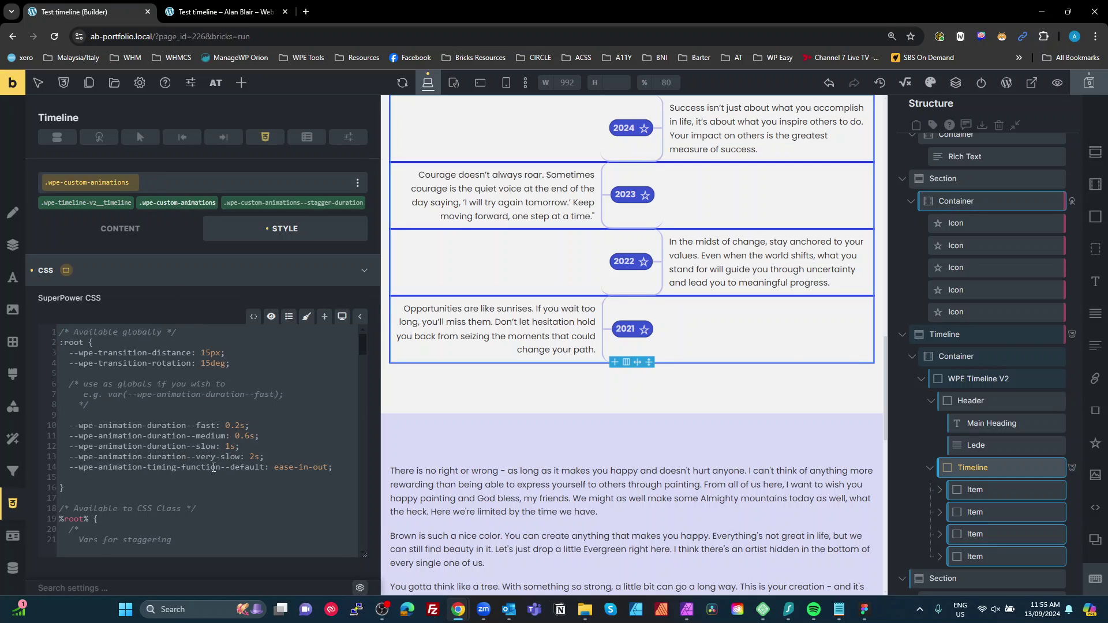
scroll(214, 467, down, 8)
scroll(214, 467, down, 9)
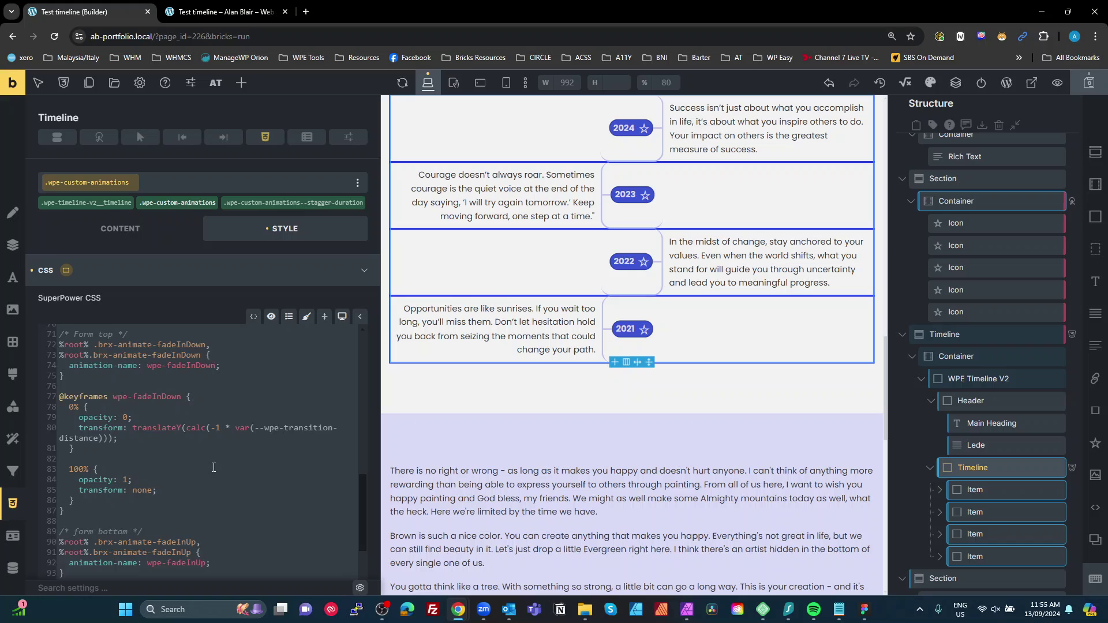
scroll(213, 468, down, 2)
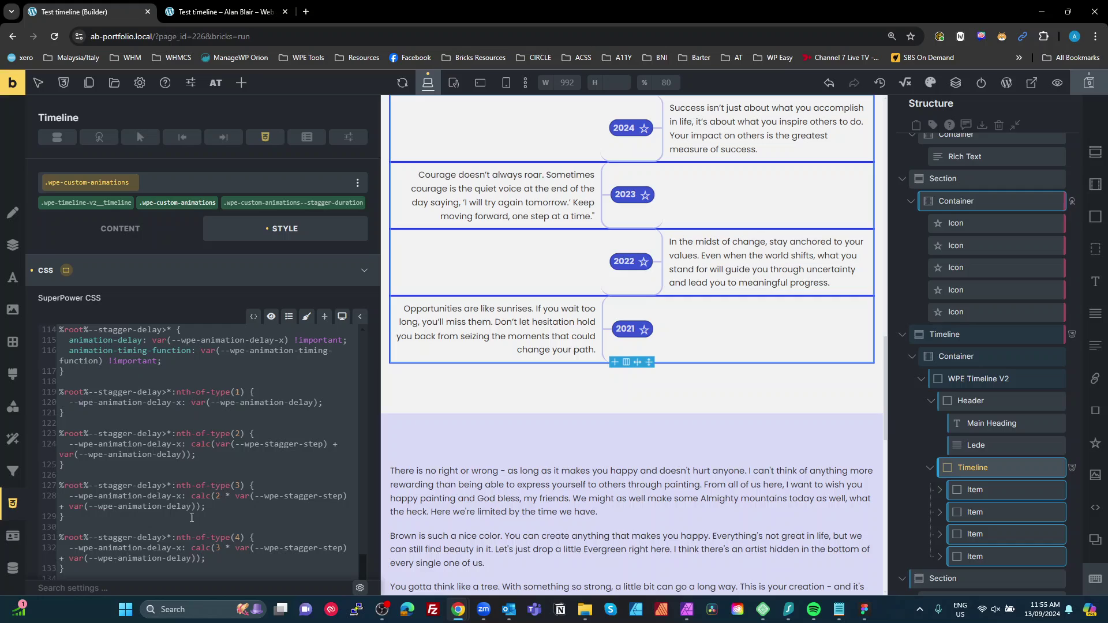
scroll(191, 502, up, 3)
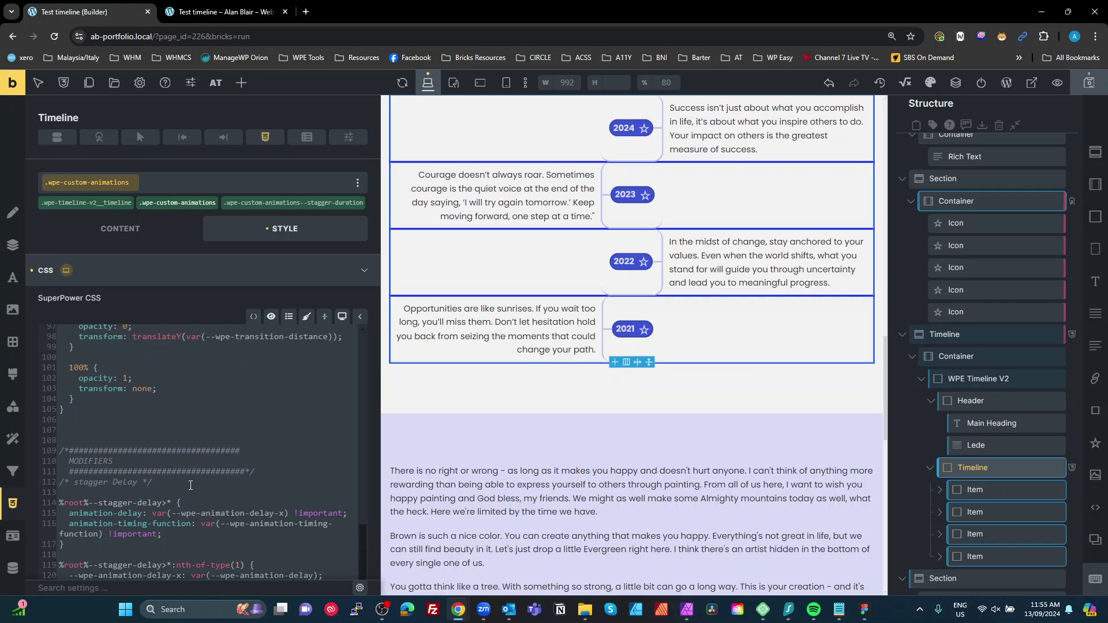
scroll(190, 486, down, 2)
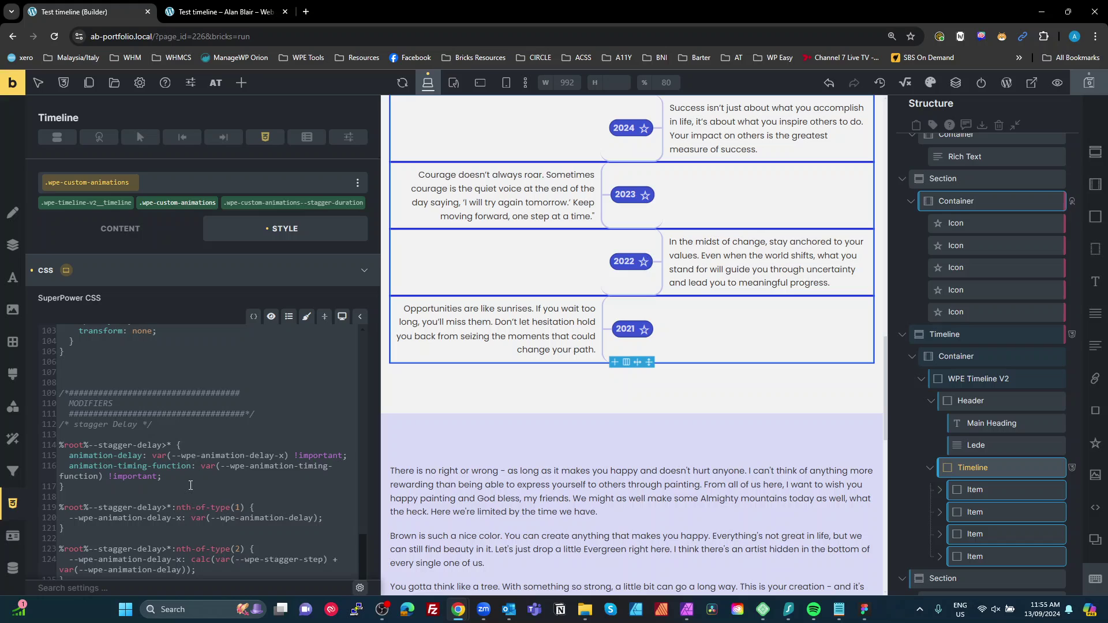
scroll(191, 485, up, 10)
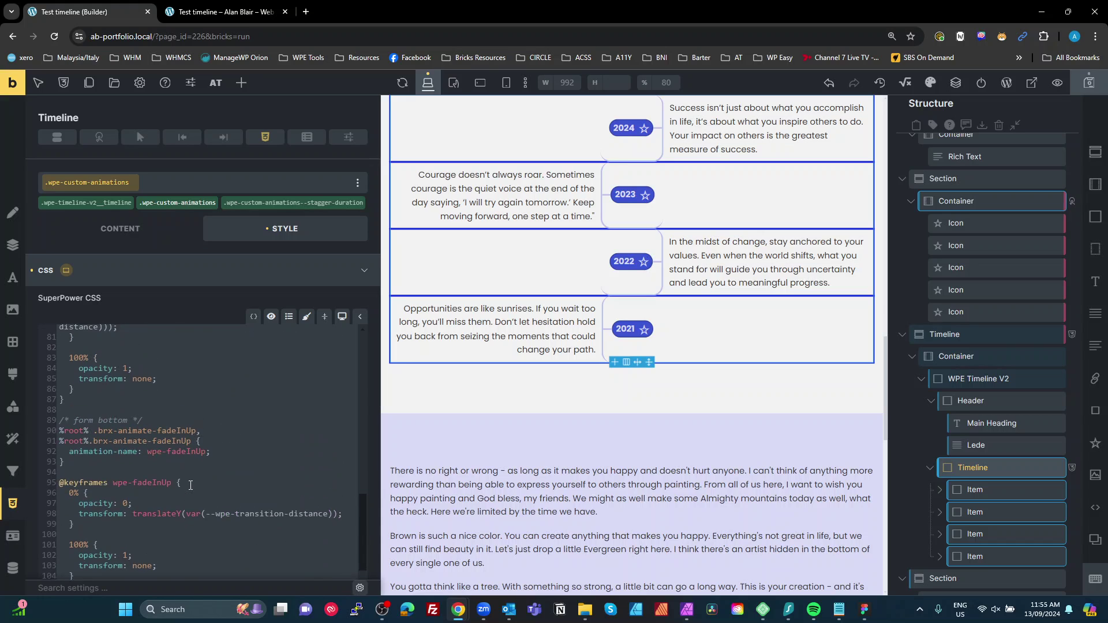
scroll(190, 485, up, 5)
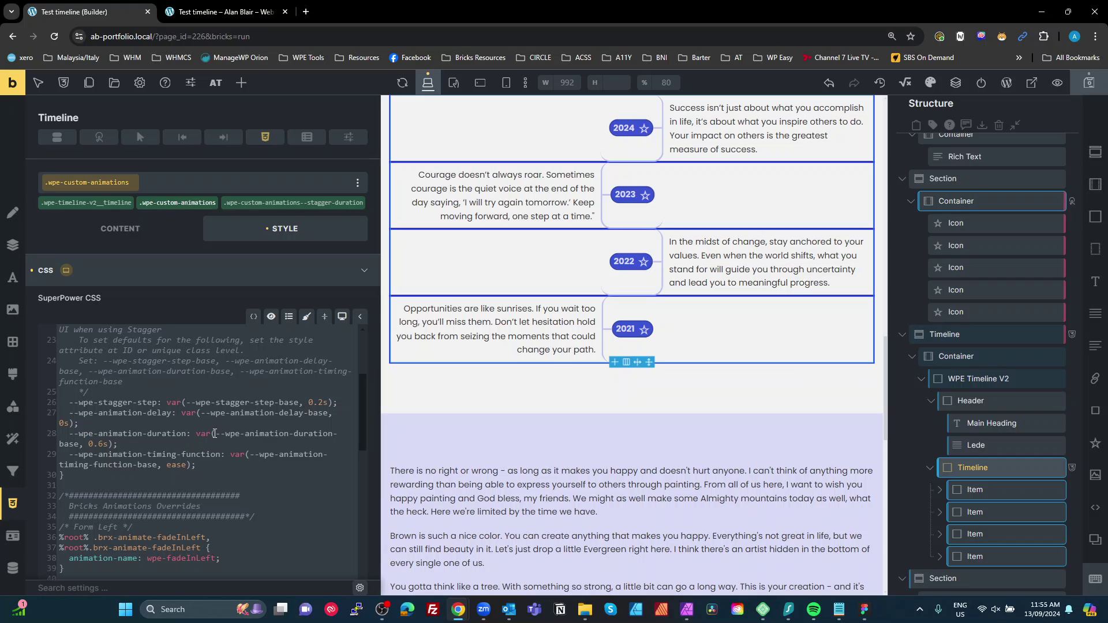
drag(219, 434, 81, 443)
key(ctrl+c)
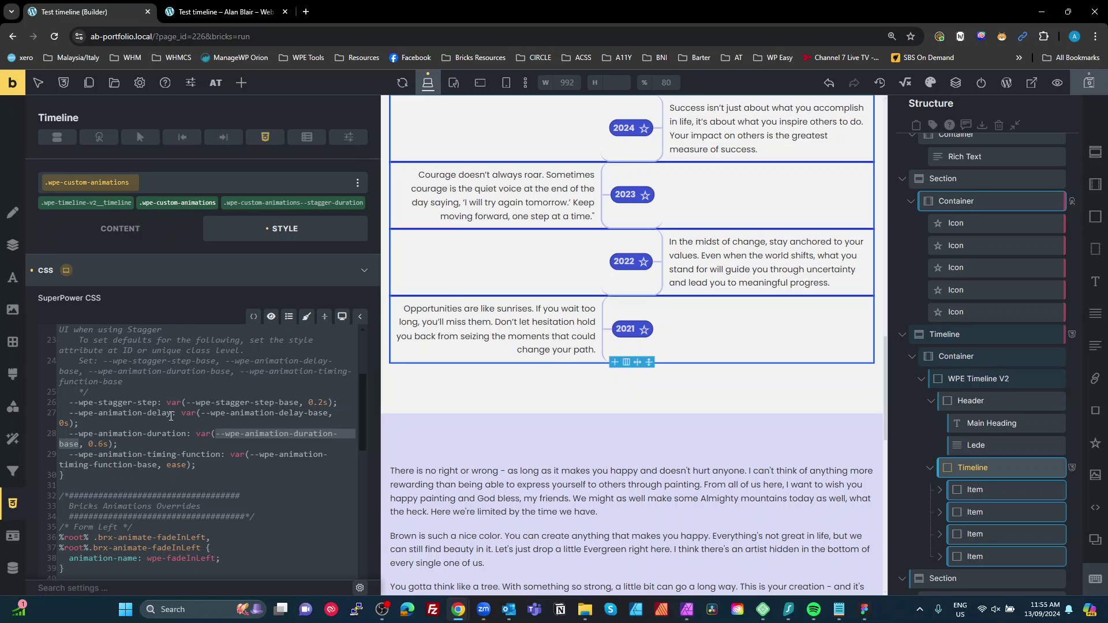
Step: Append '; --wpe-animation-duration-base: 2s' to the timeline class's style attribute, save, and view the preview
click(13, 570)
click(97, 202)
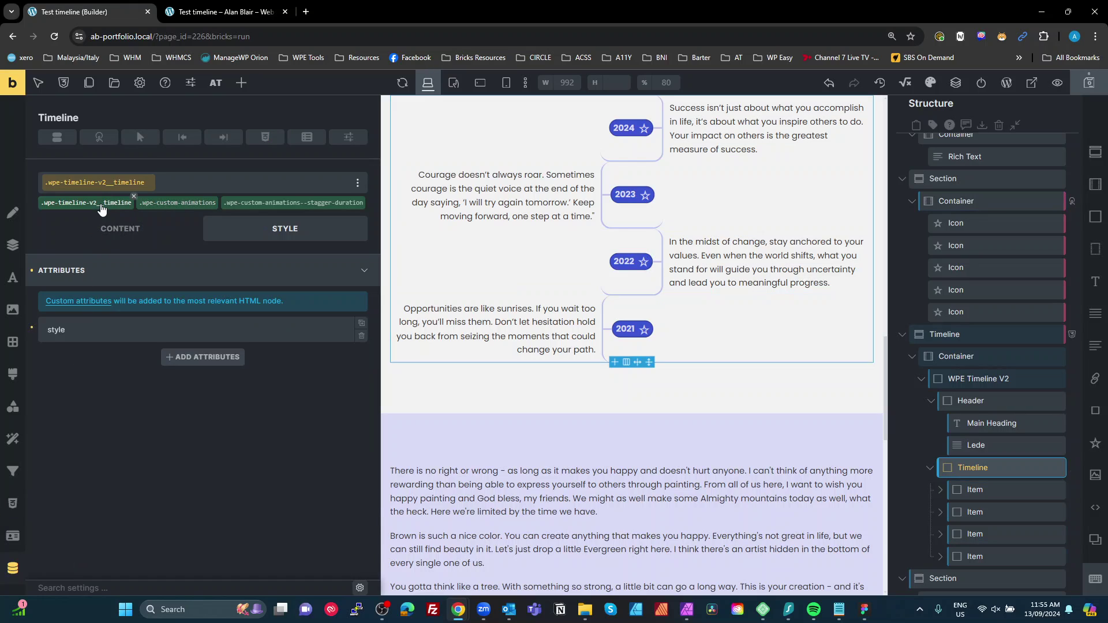
click(144, 334)
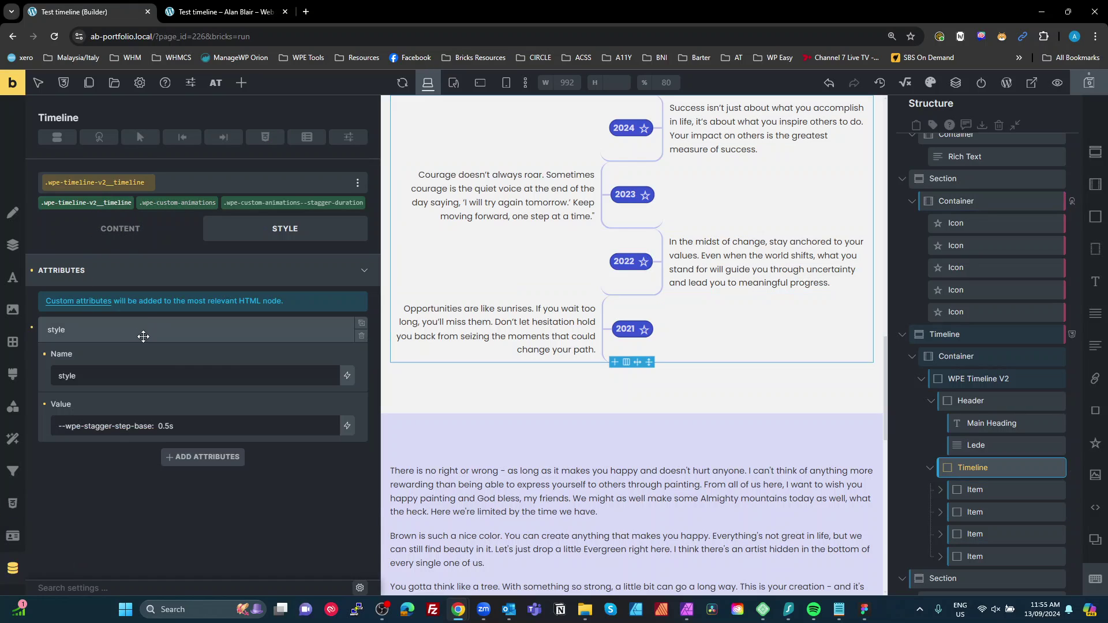
click(192, 427)
text(;)
key(ctrl+v)
text(: 2s)
click(1089, 83)
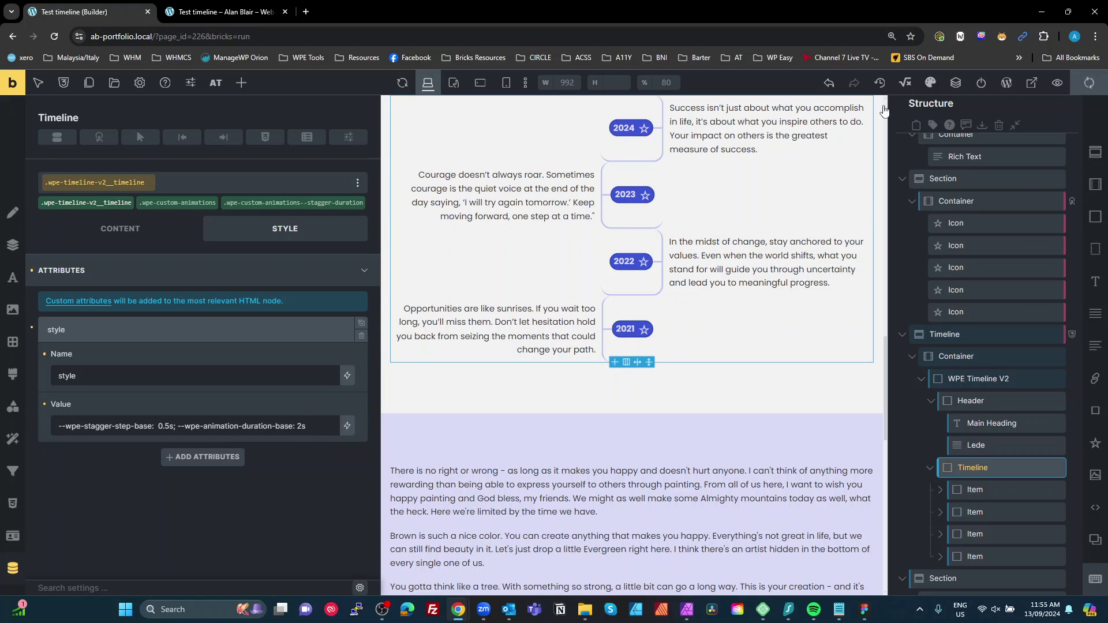
click(223, 8)
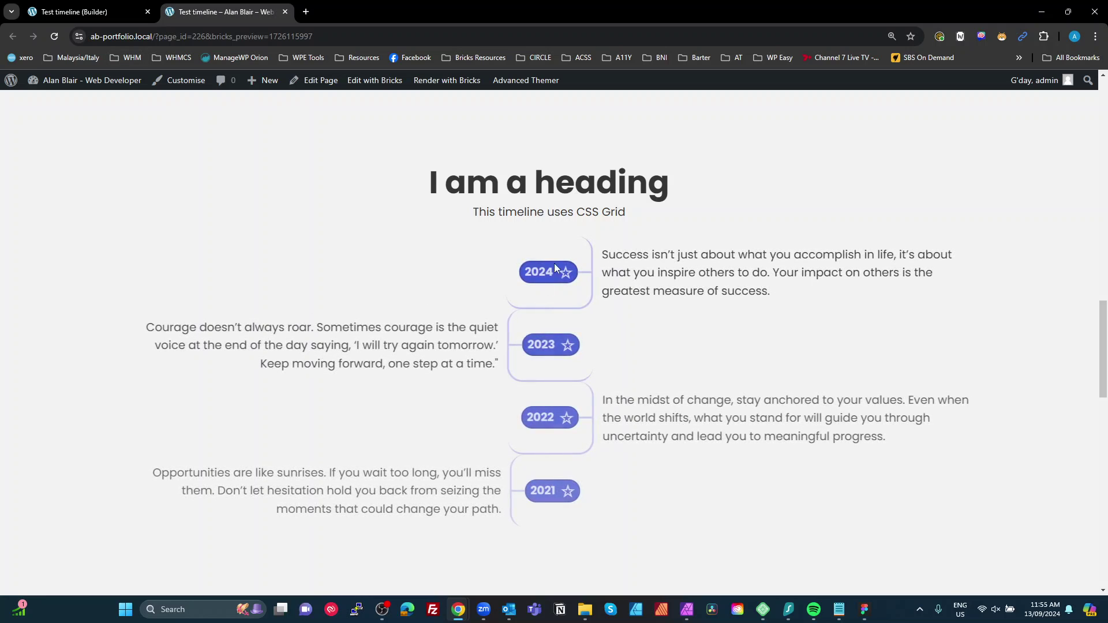
Step: Replay the 2s-duration animation, then delete the Timeline's custom style attribute and reload the preview
key(F5)
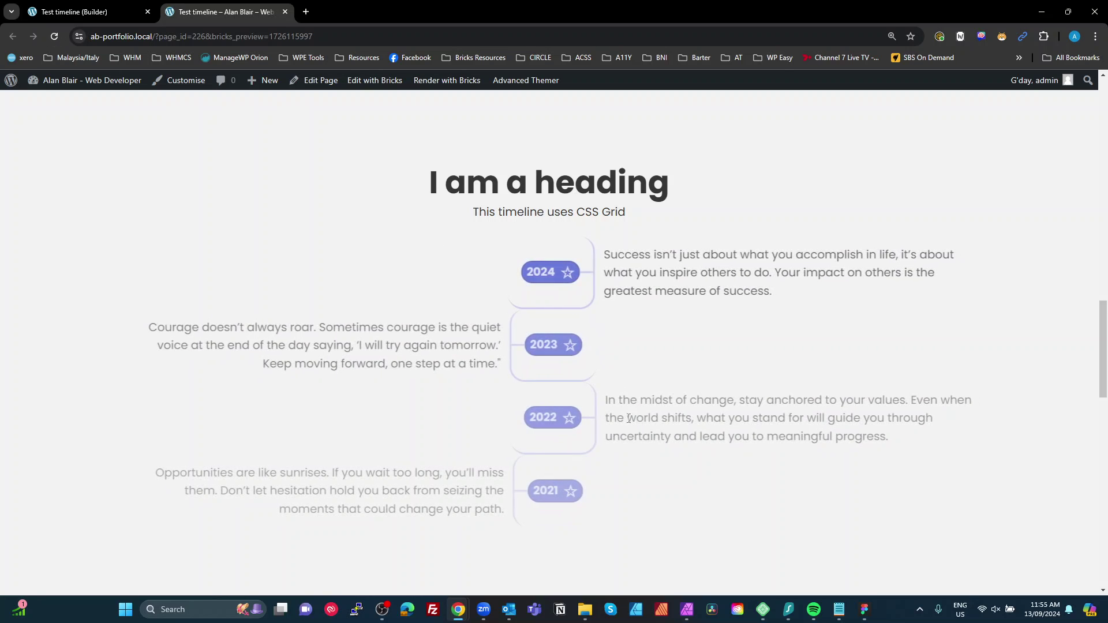
click(93, 12)
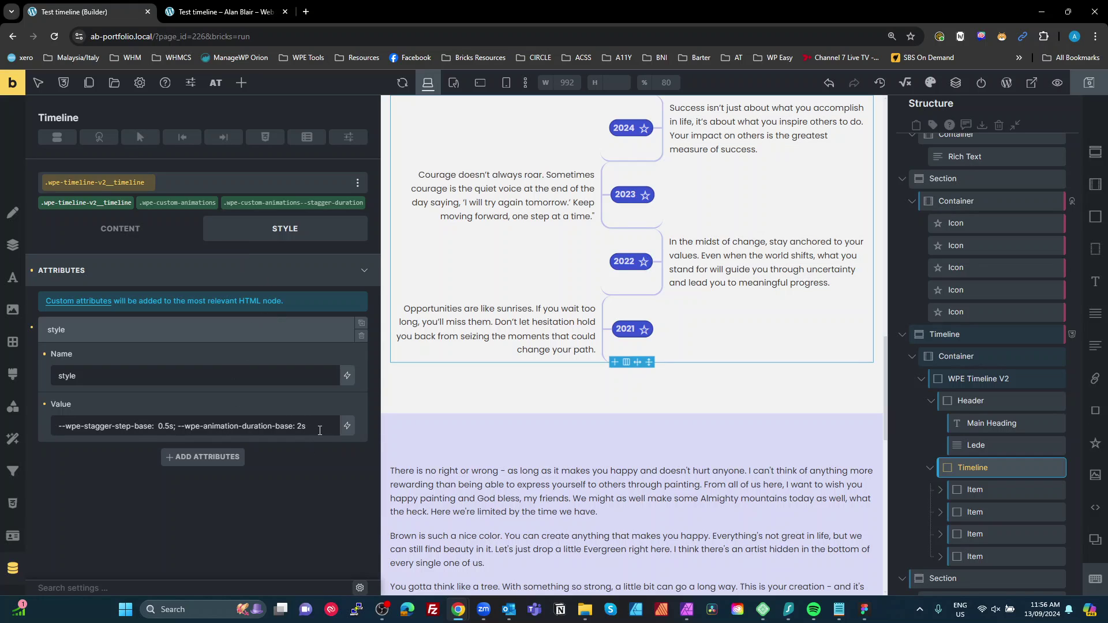
click(32, 328)
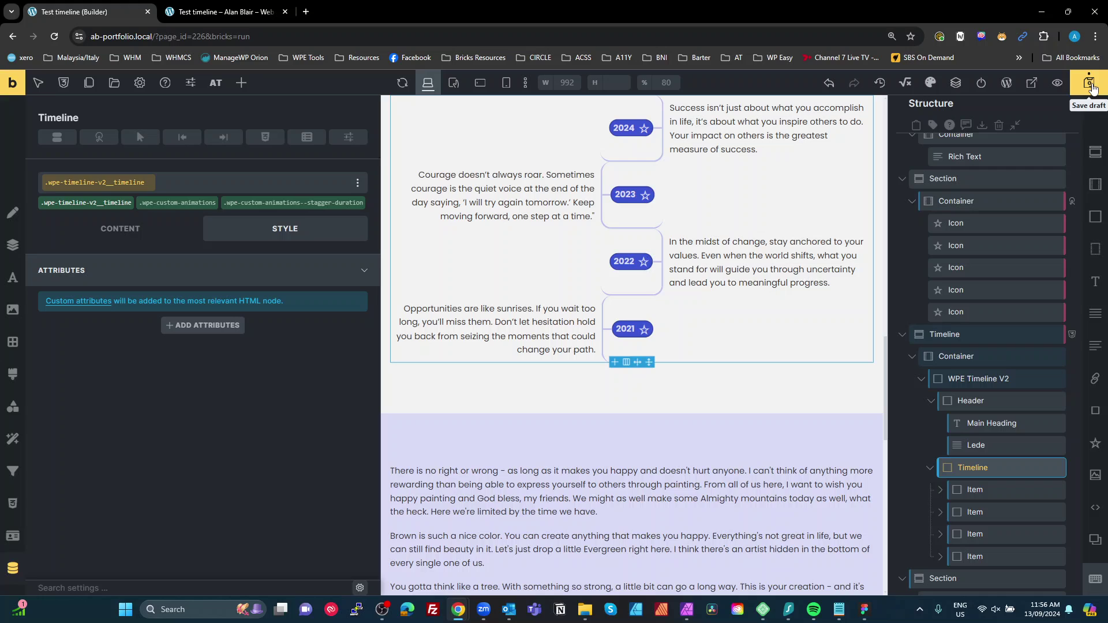
click(241, 21)
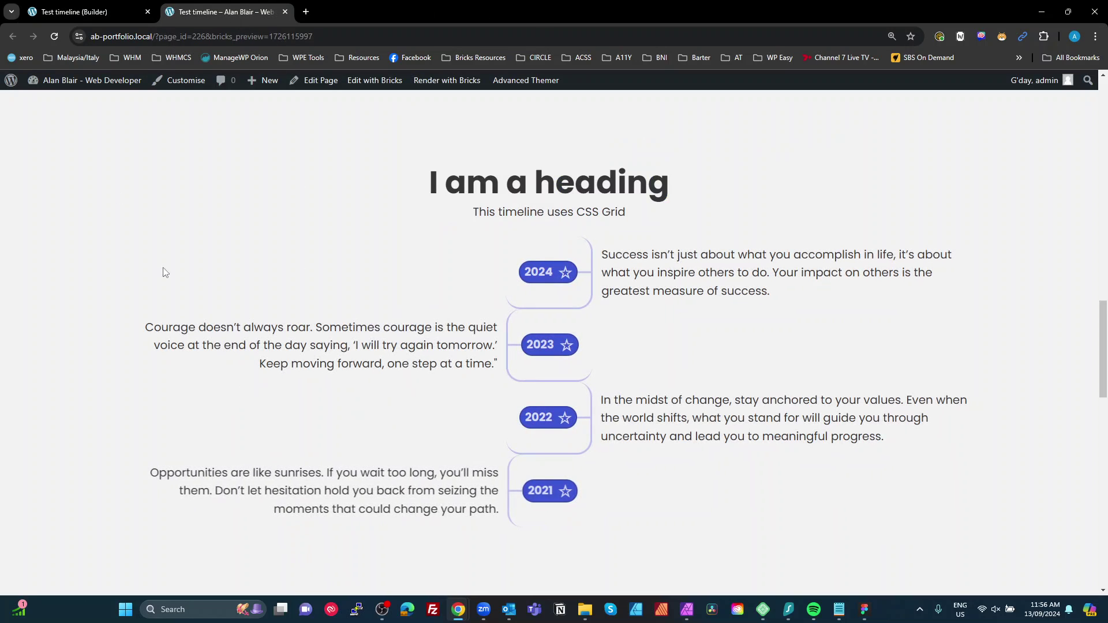
click(56, 34)
click(56, 38)
Step: Scroll through the .wpe-custom-animations stagger rules, then open DevTools on the live preview
click(104, 17)
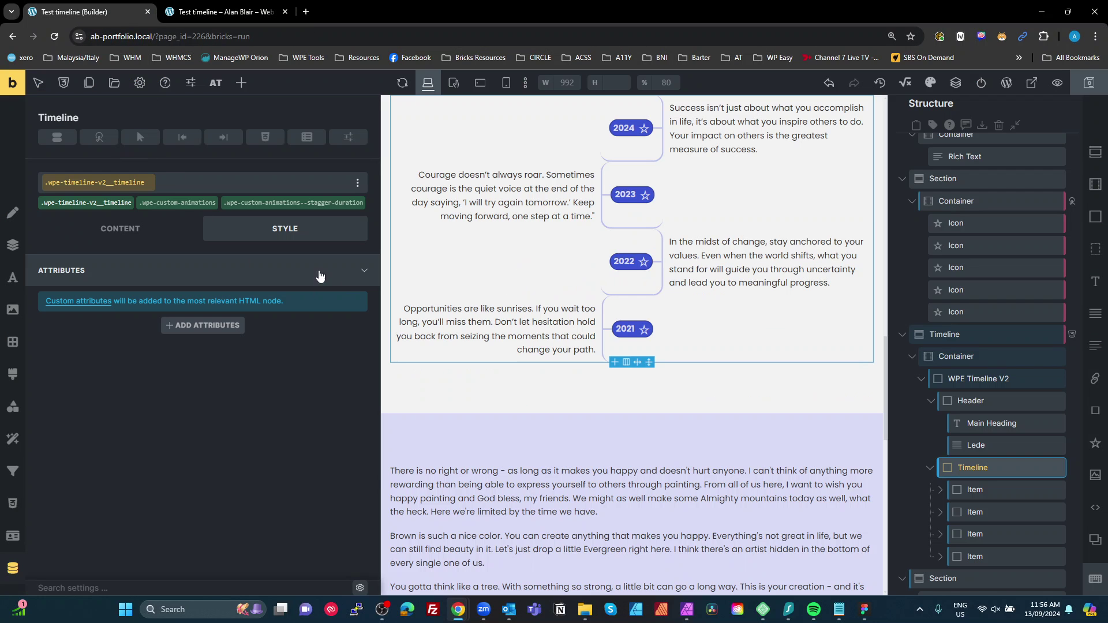
click(13, 503)
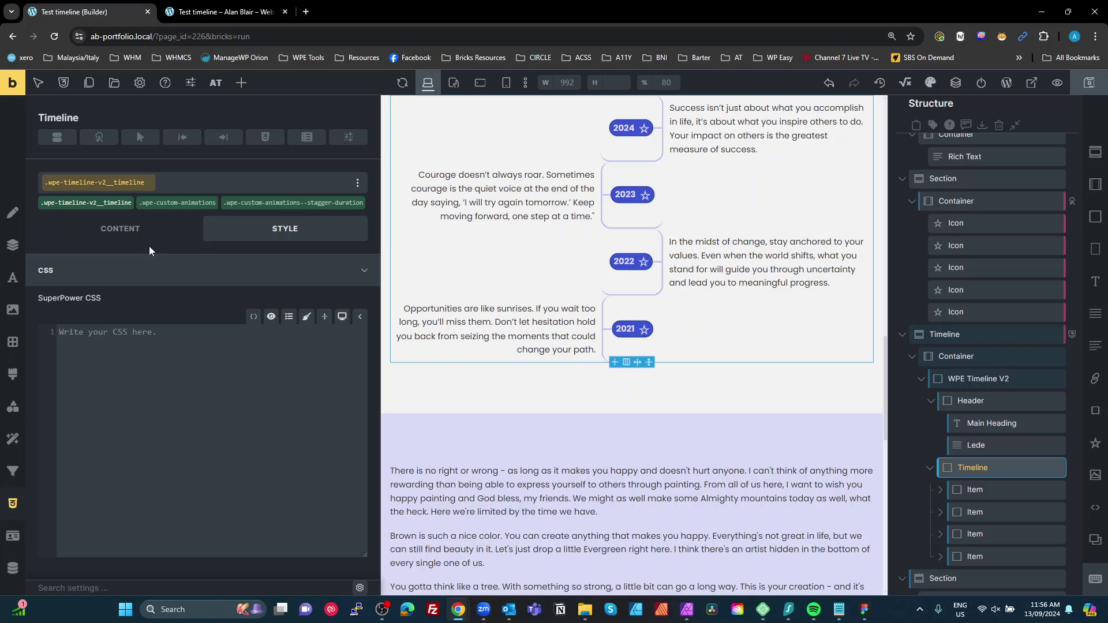
click(162, 203)
scroll(199, 529, down, 14)
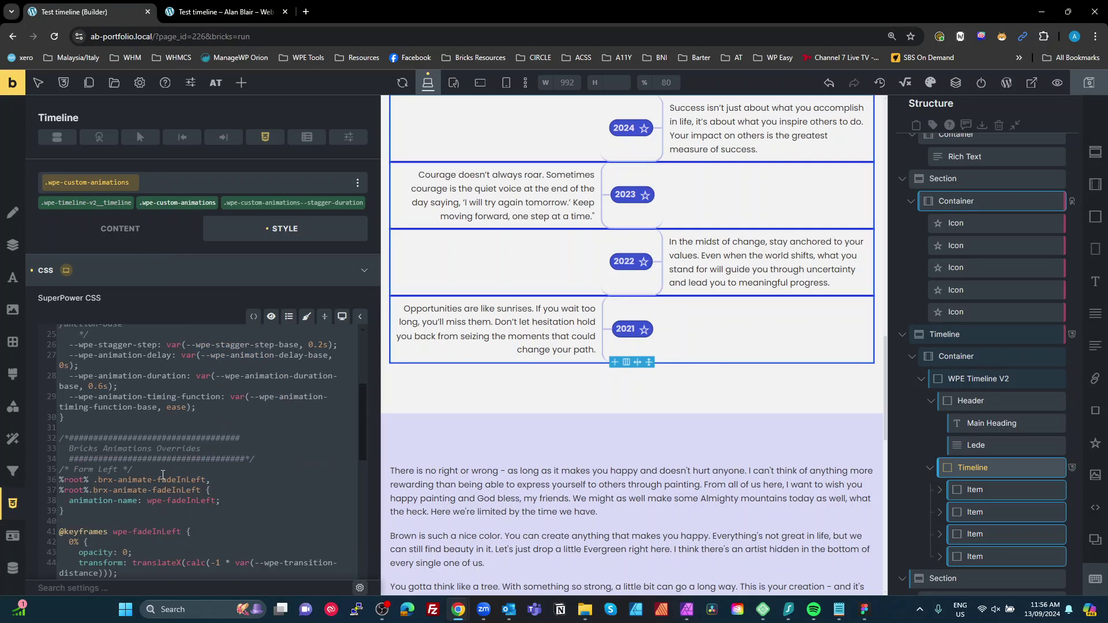
scroll(199, 529, down, 8)
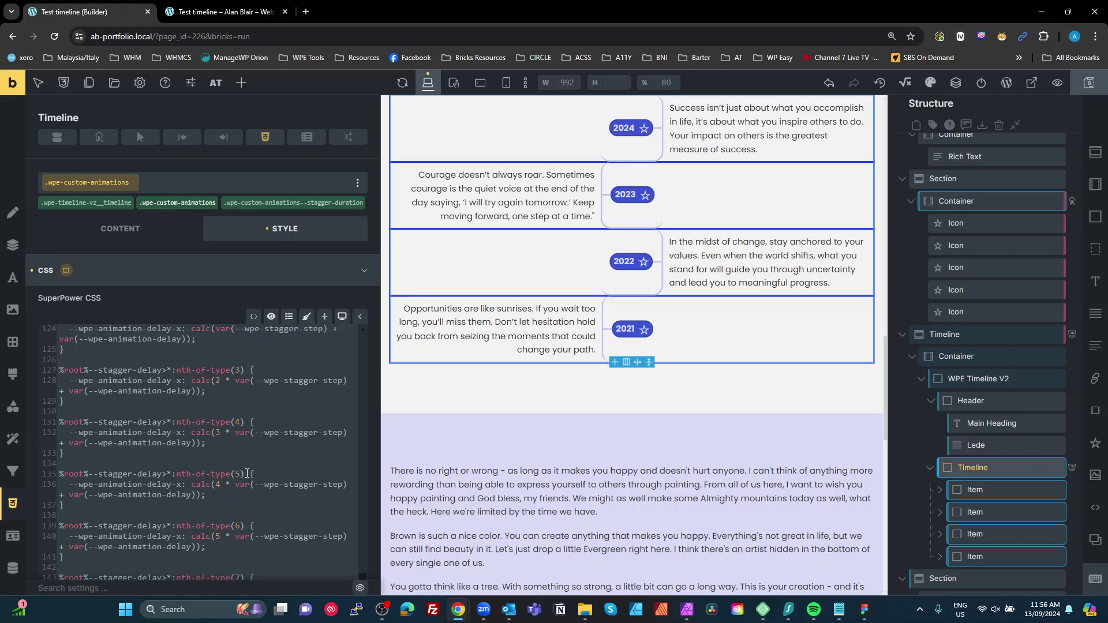
scroll(247, 473, up, 2)
scroll(242, 499, up, 3)
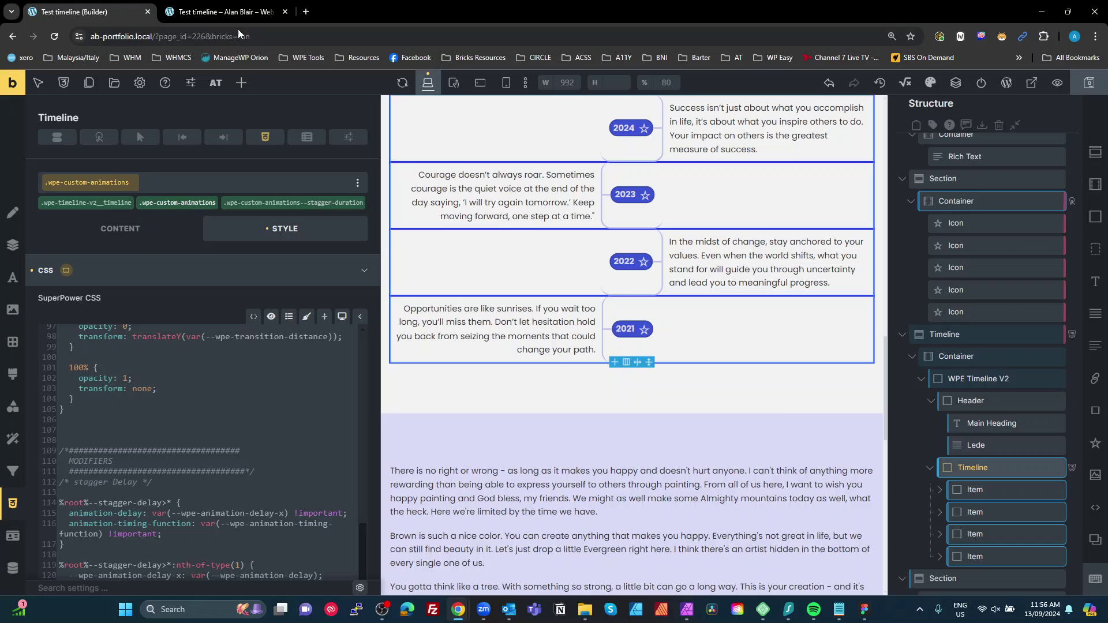
click(228, 12)
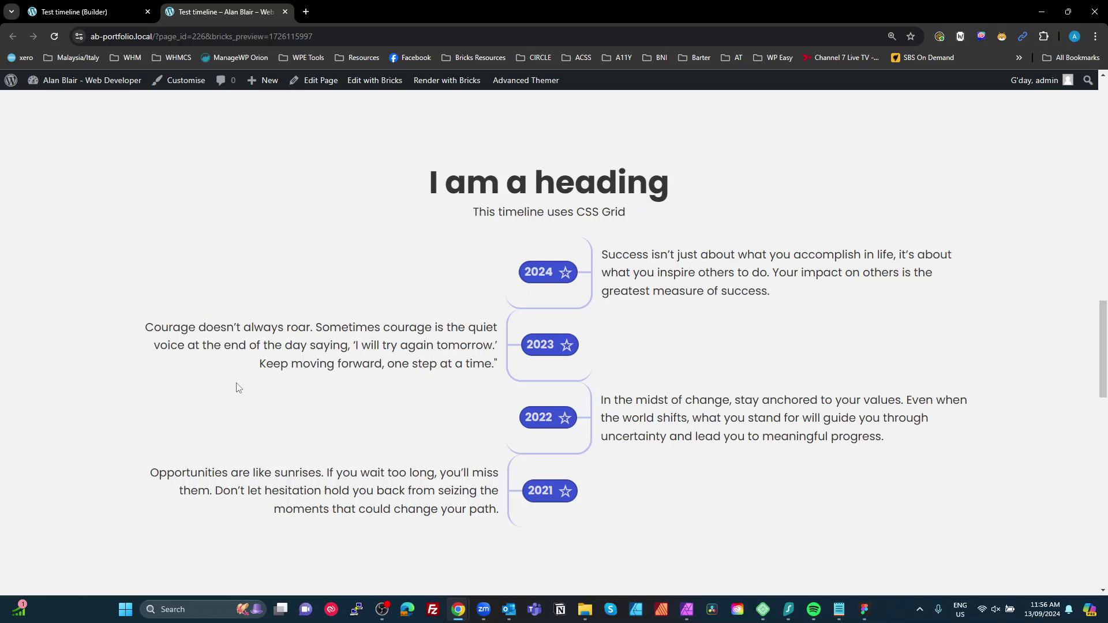
key(F12)
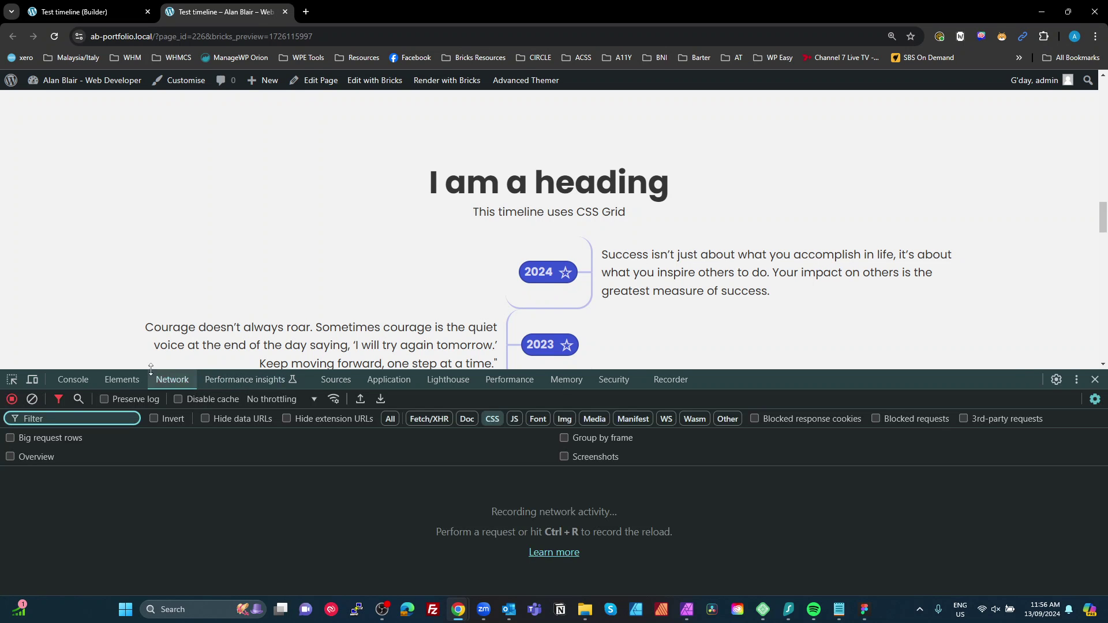
Step: Use the element picker to inspect the first timeline item (2024) and its markup
click(10, 380)
click(479, 252)
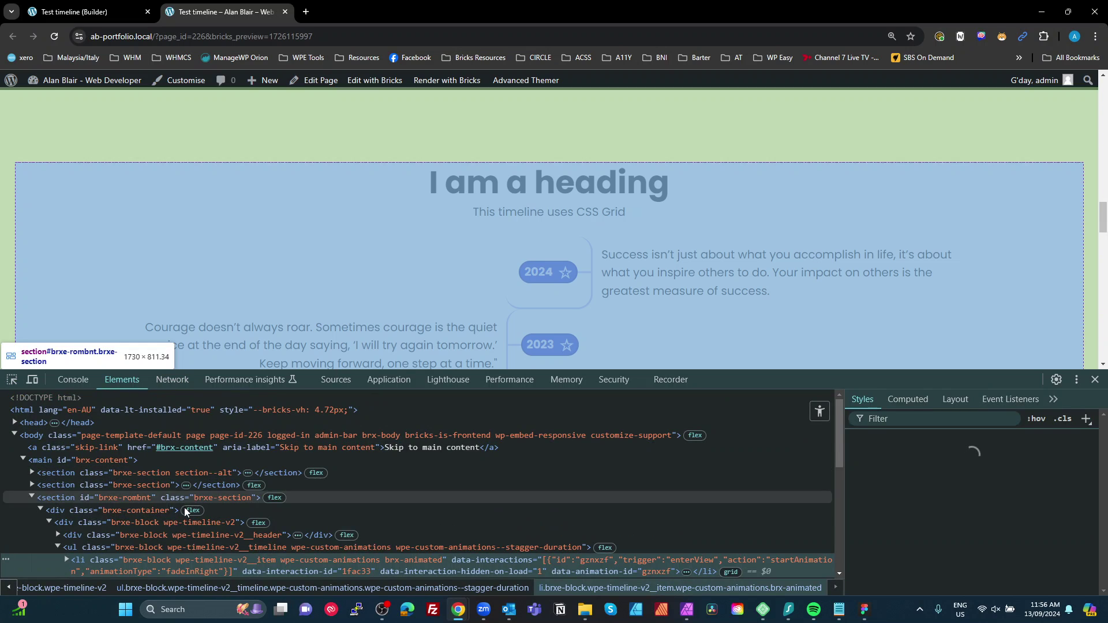
scroll(177, 514, down, 1)
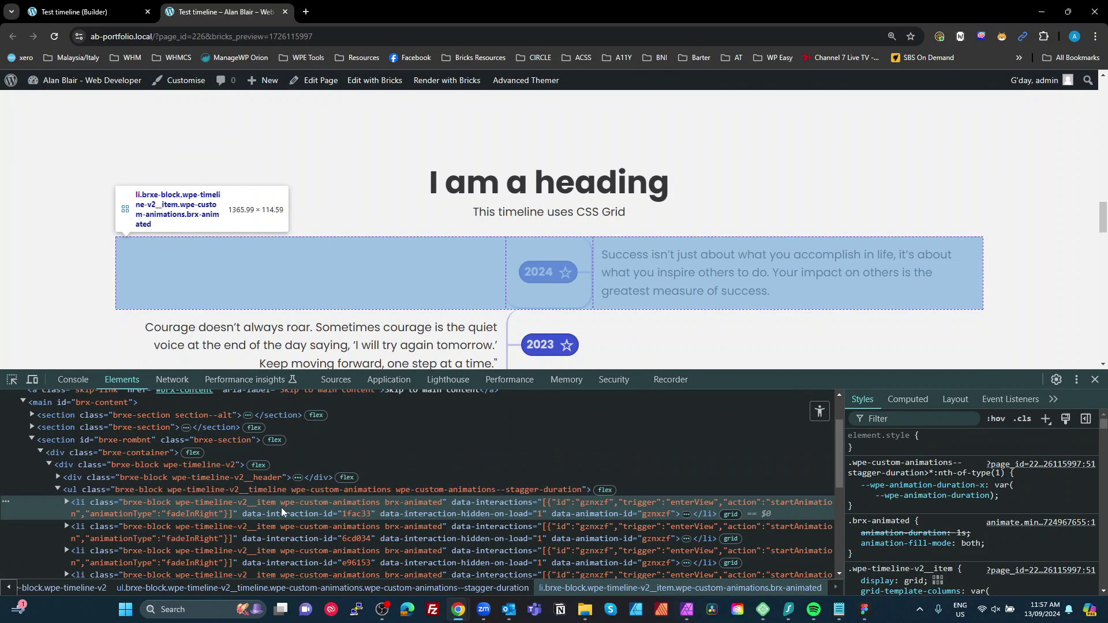
Step: Add an inline style attribute with --interaction-index to the first list item via Edit as HTML
right_click(95, 498)
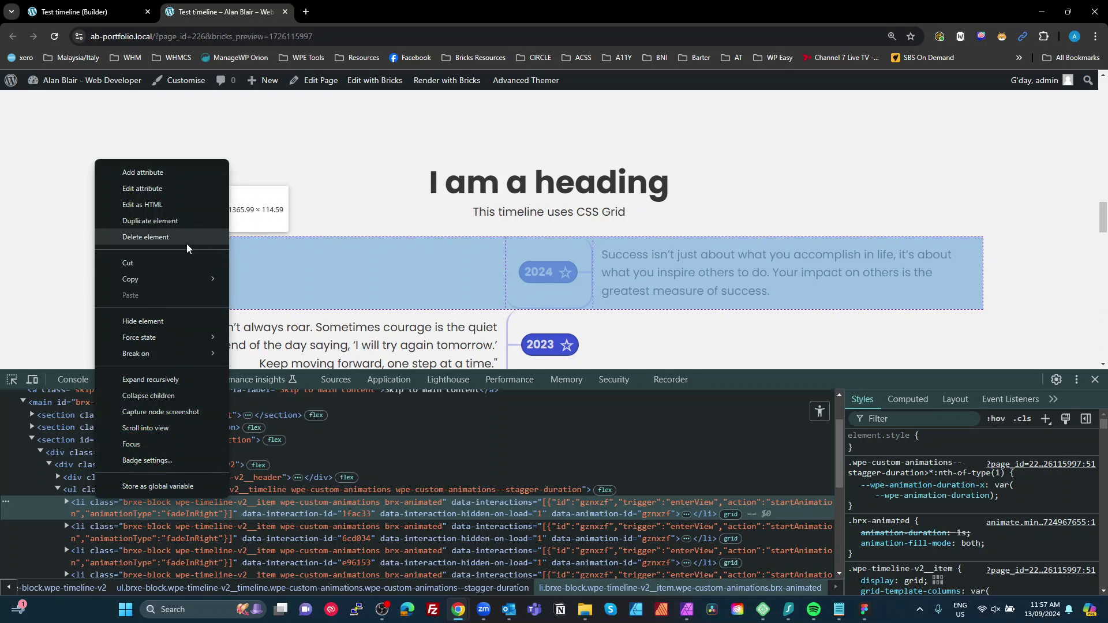
click(164, 203)
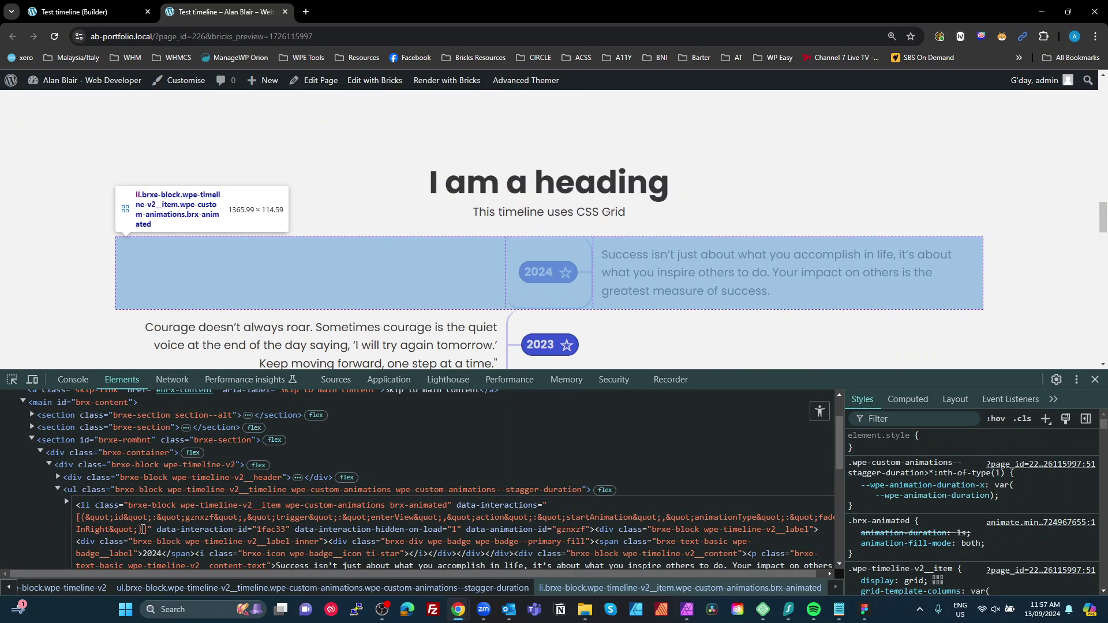
click(96, 504)
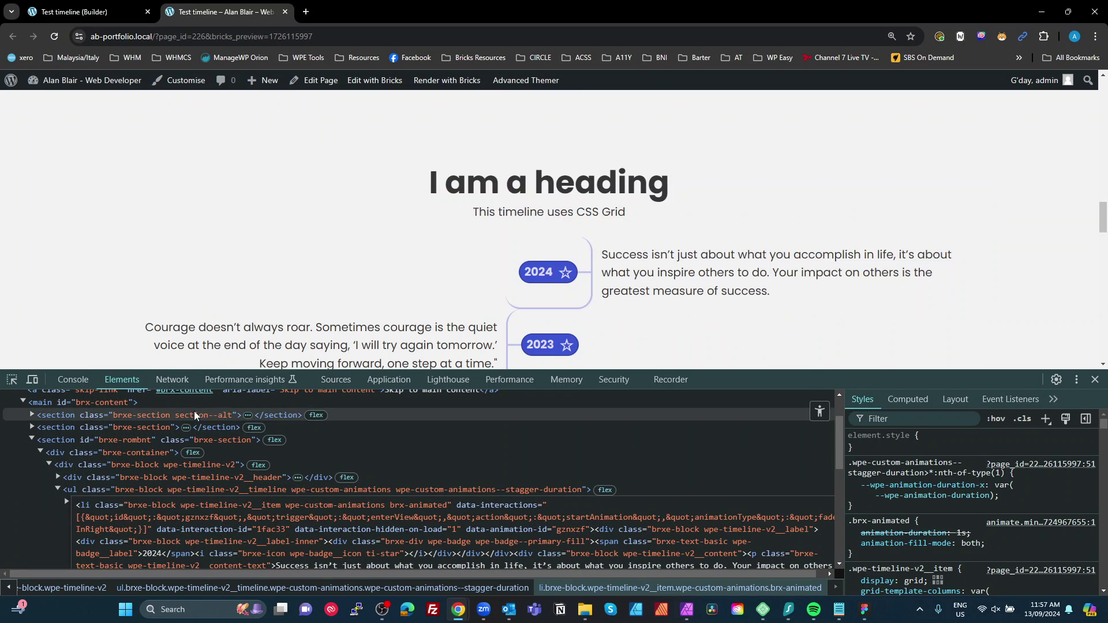
text(st)
key(Tab)
text(="" )
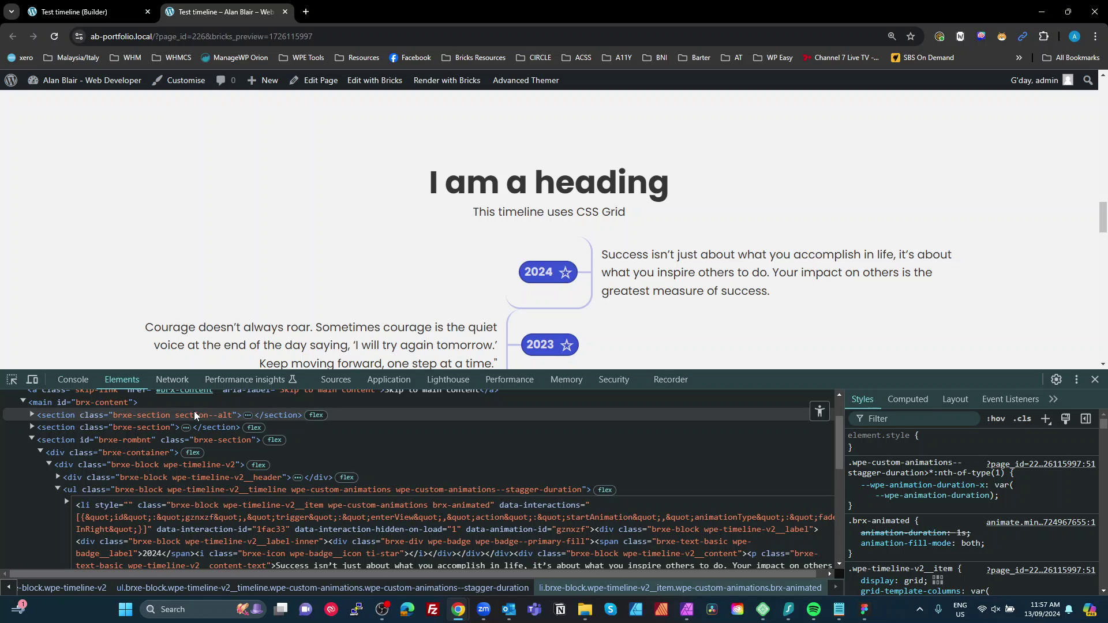
text(interact)
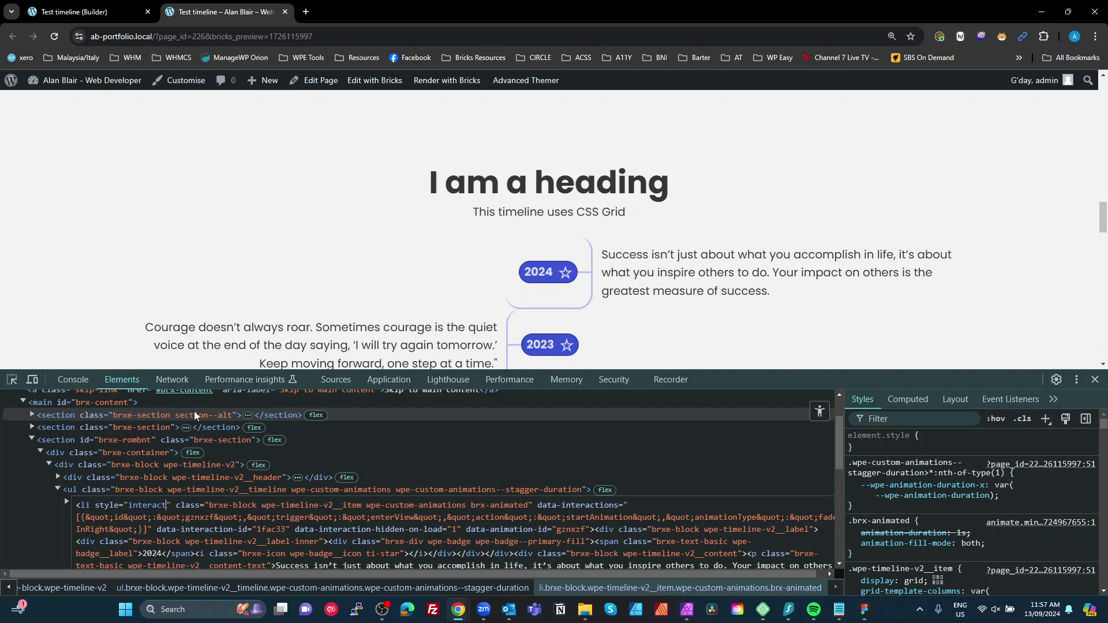
text(ion-inde)
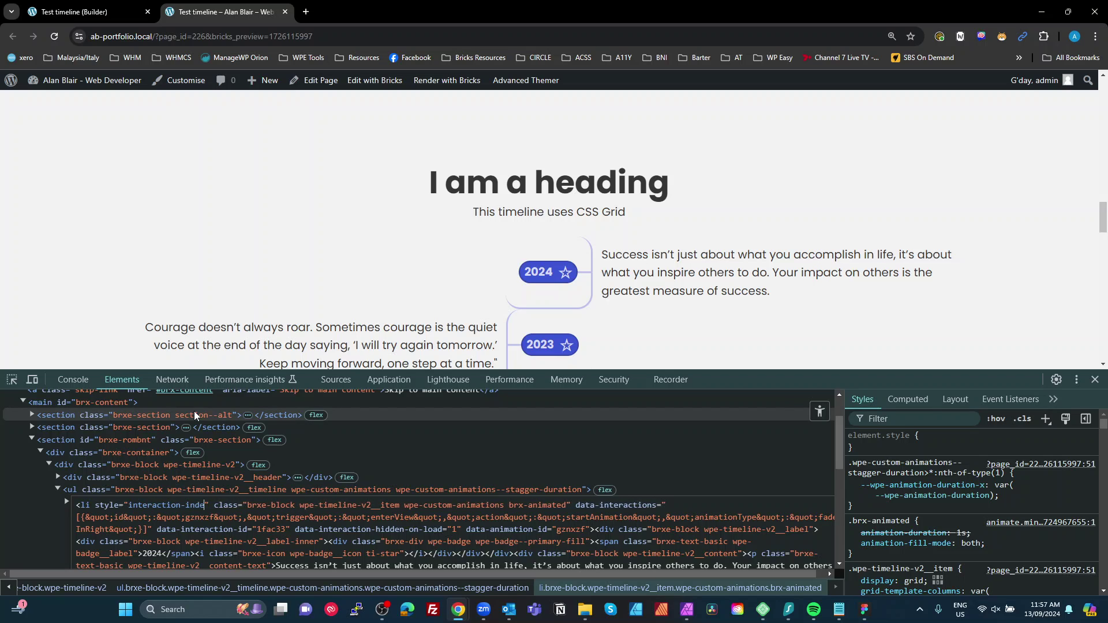
text(x: 0)
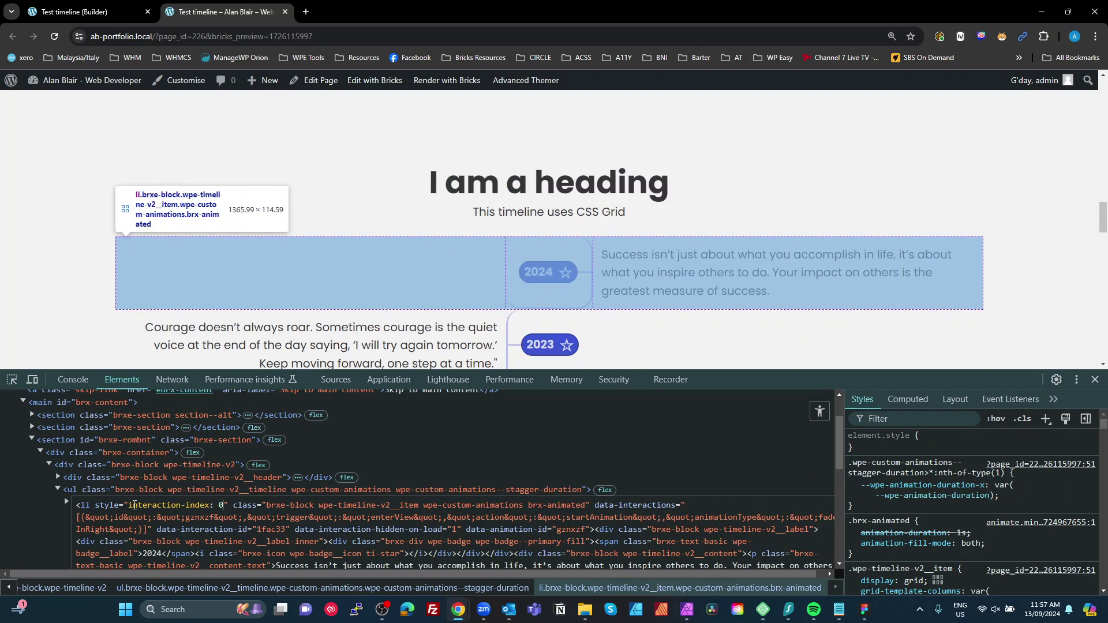
drag(127, 507, 133, 506)
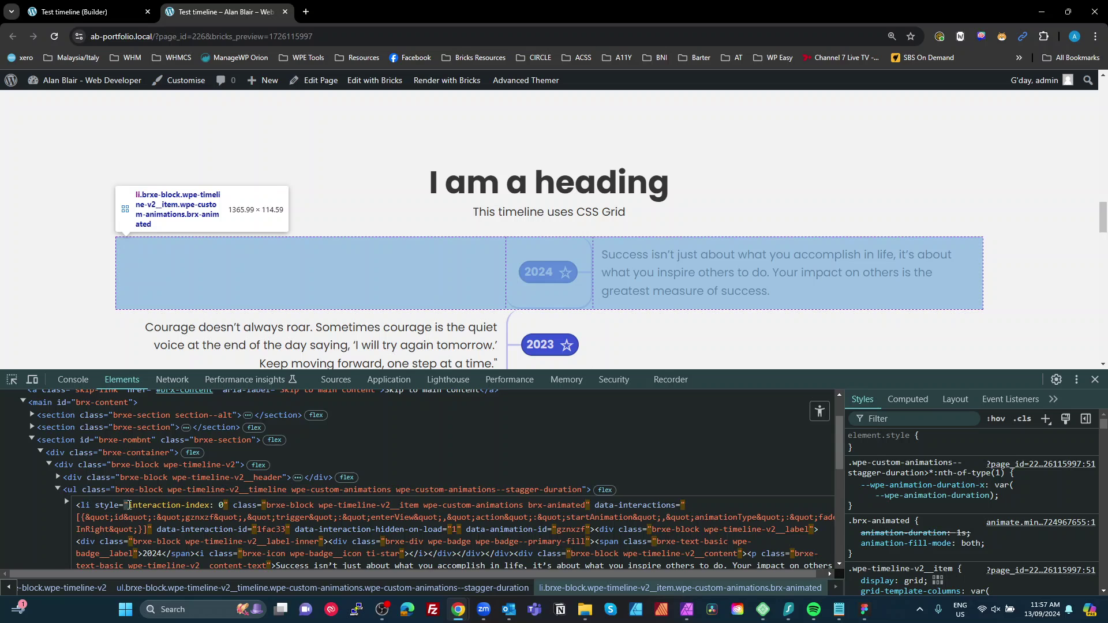
text(--)
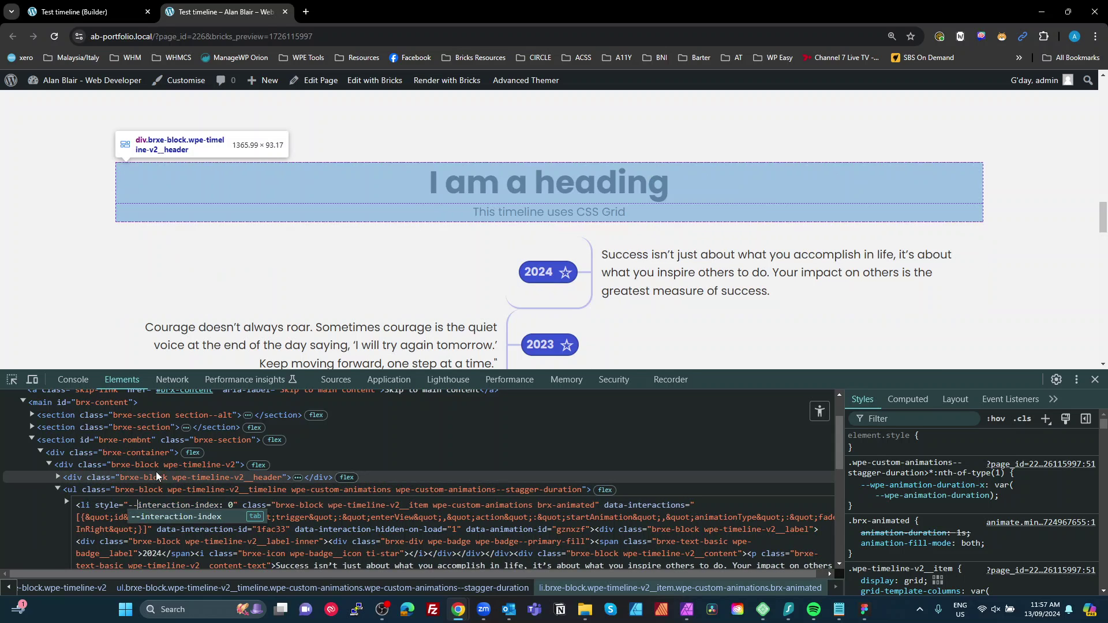
key(Tab)
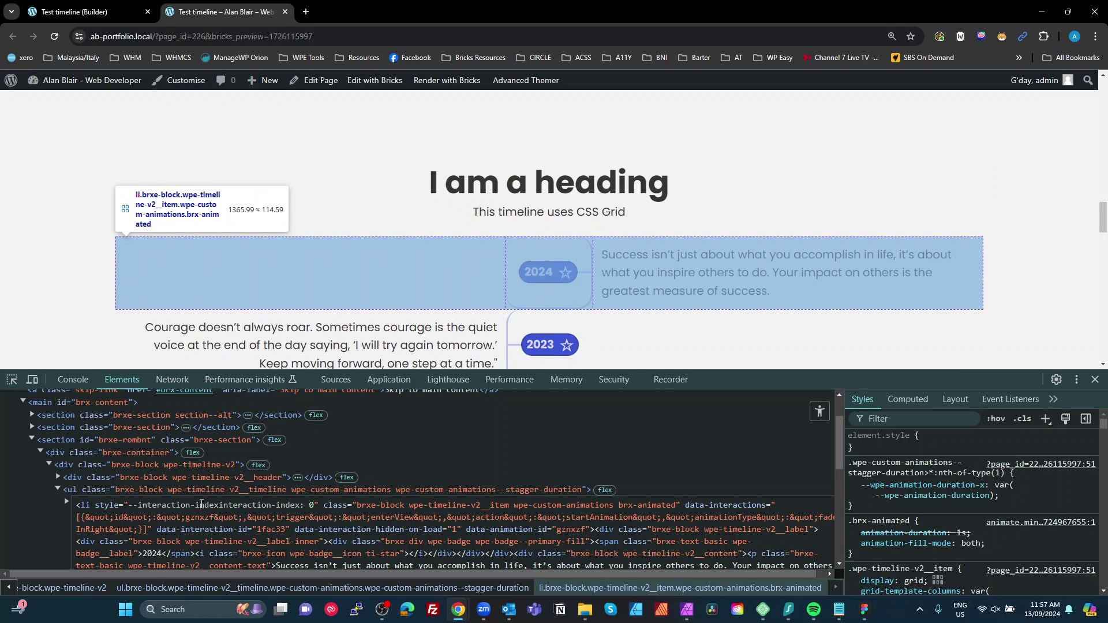
Step: Clean the value to style="--interaction-index: 0", commit it, and inspect the item's styles
drag(195, 505, 139, 508)
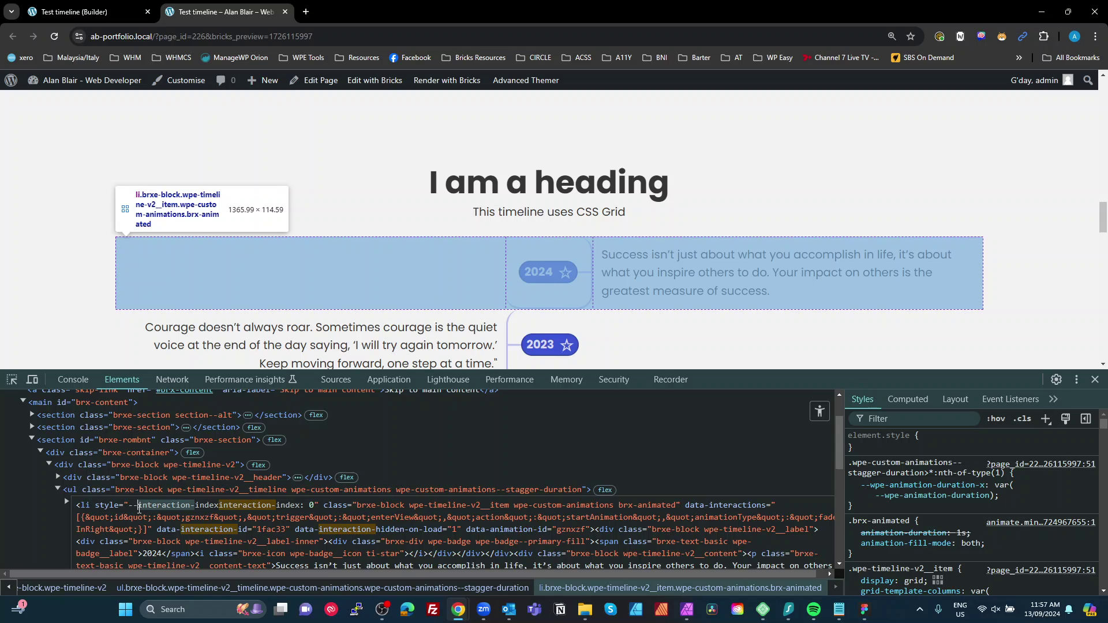
click(225, 505)
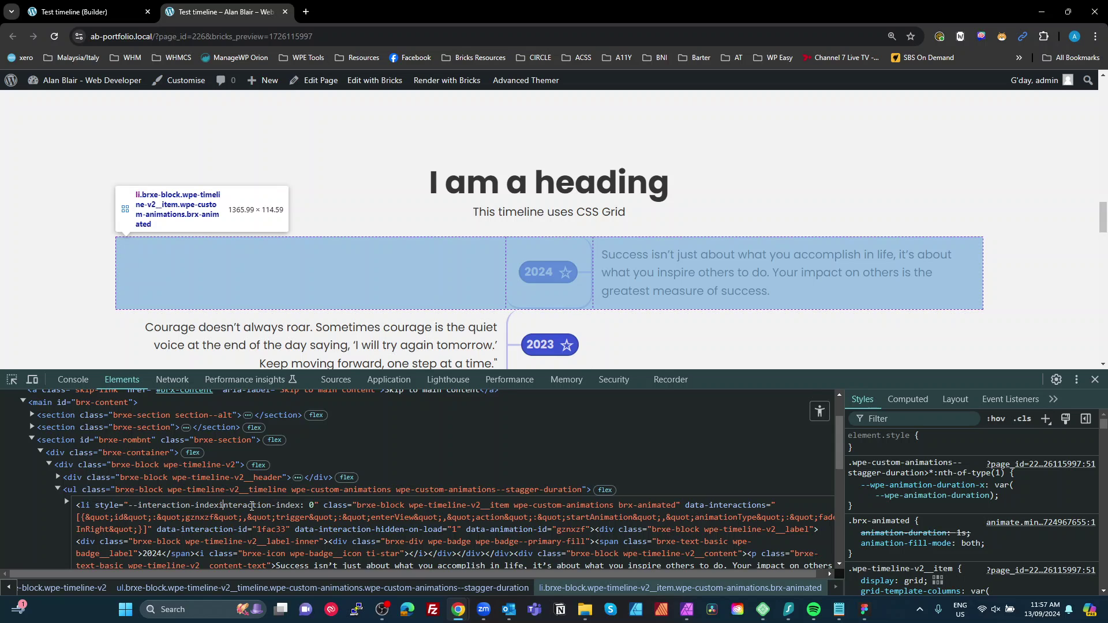
drag(274, 505, 201, 507)
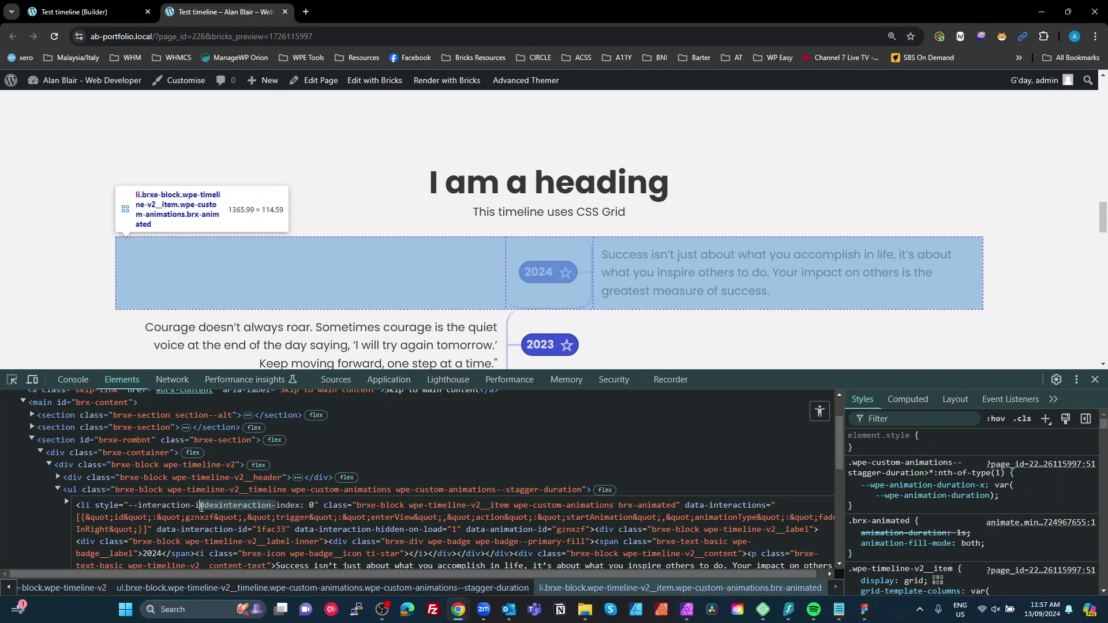
key(BackSpace)
key(BackSpace)
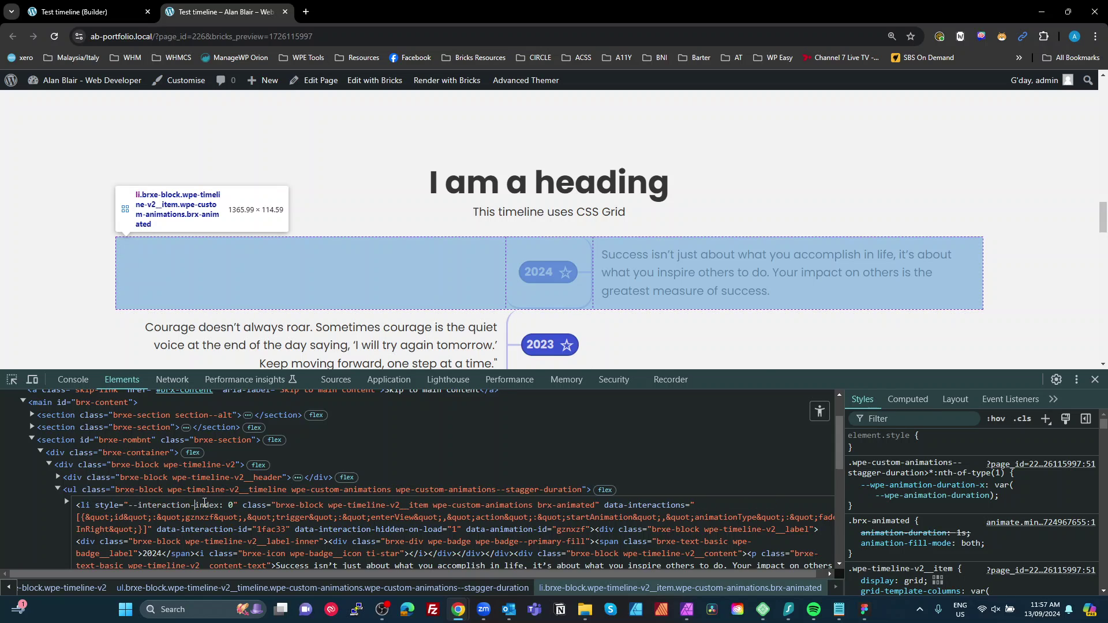
key(Return)
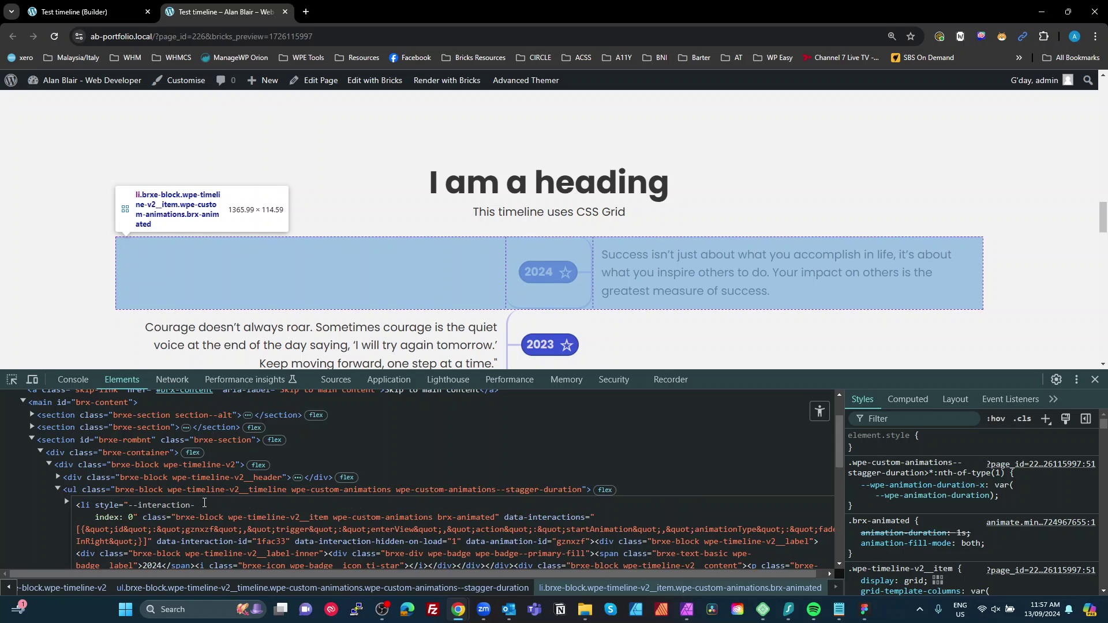
key(BackSpace)
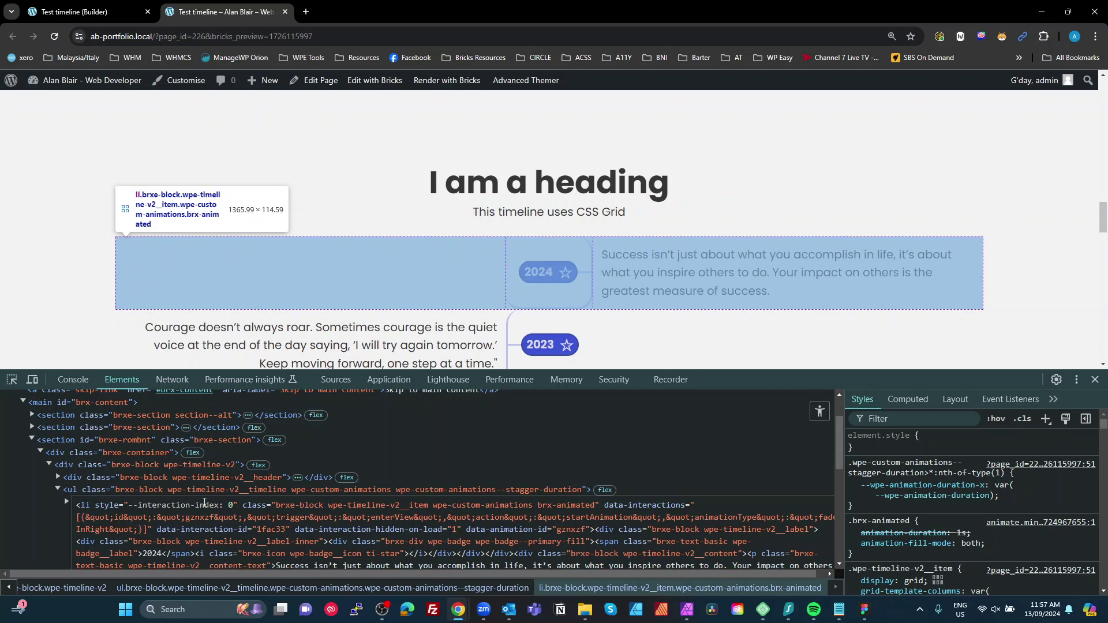
click(209, 468)
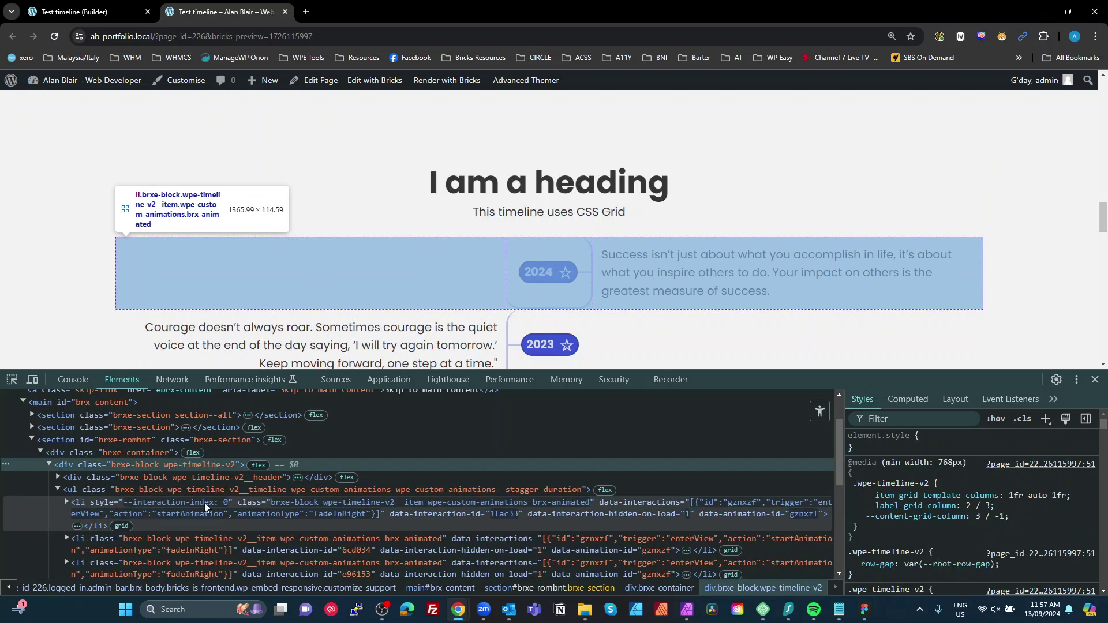
click(186, 500)
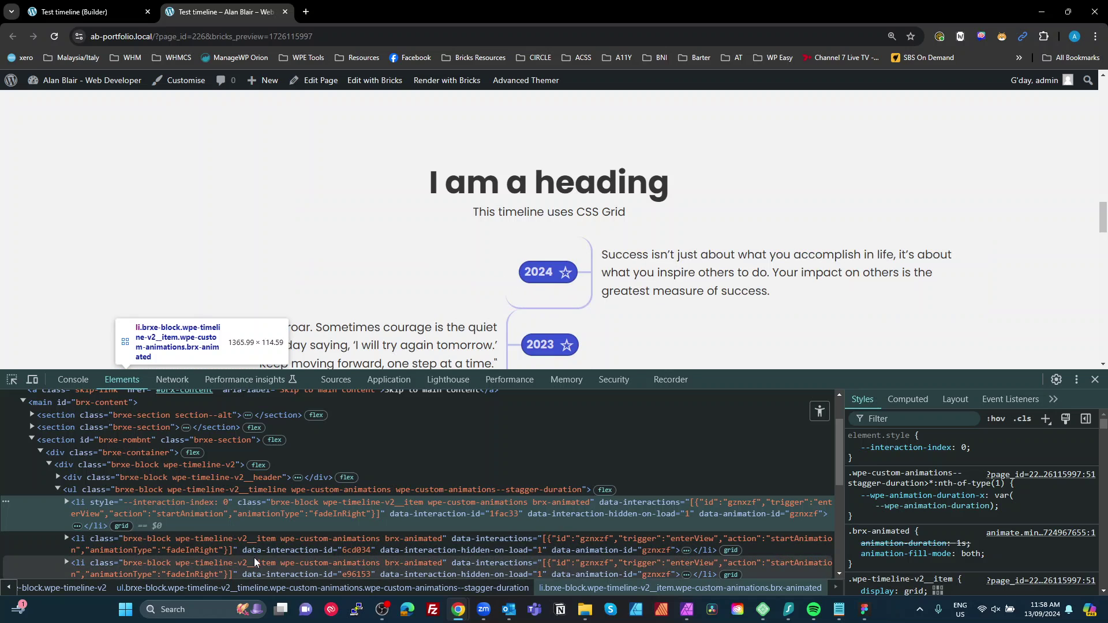
scroll(596, 320, down, 2)
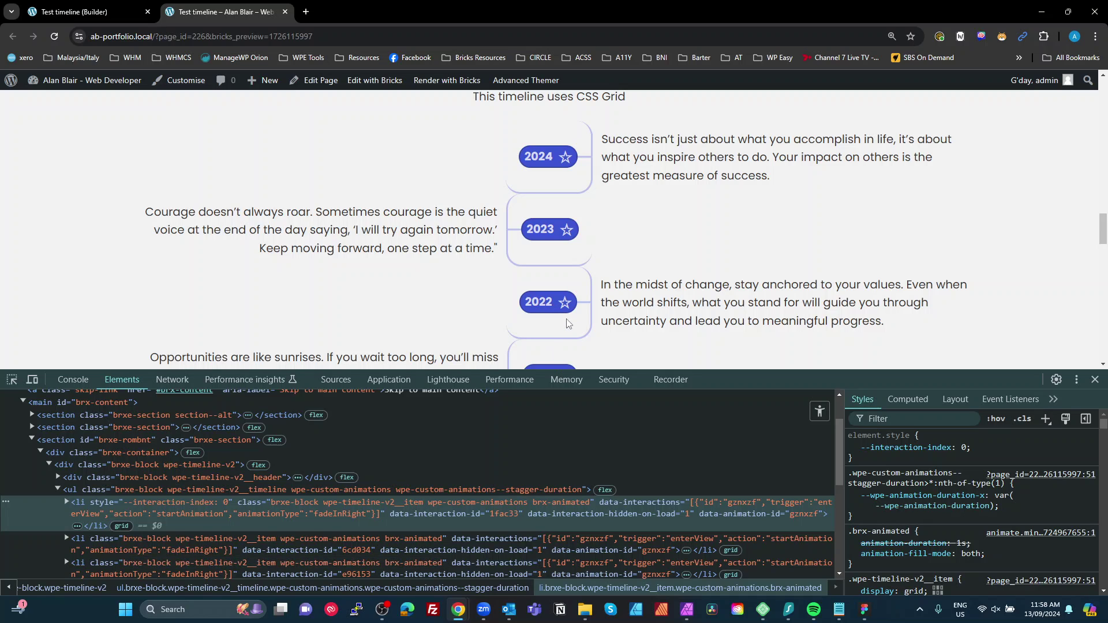
Step: Check the fourth stagger rule in the builder, then inspect the timeline list's animation variables in DevTools
click(133, 12)
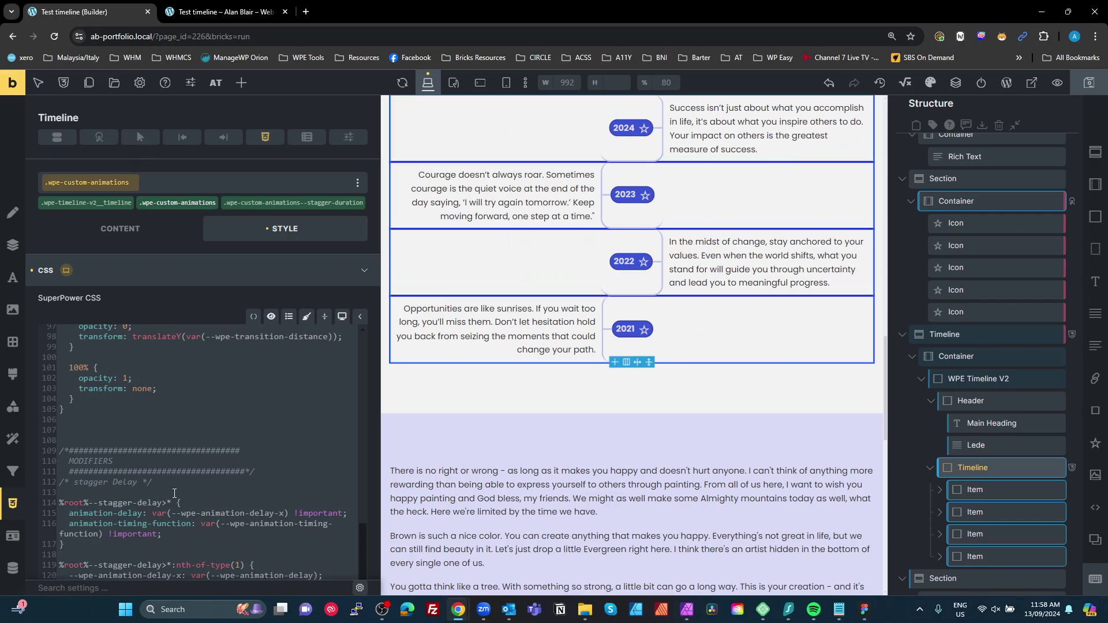
scroll(174, 493, down, 5)
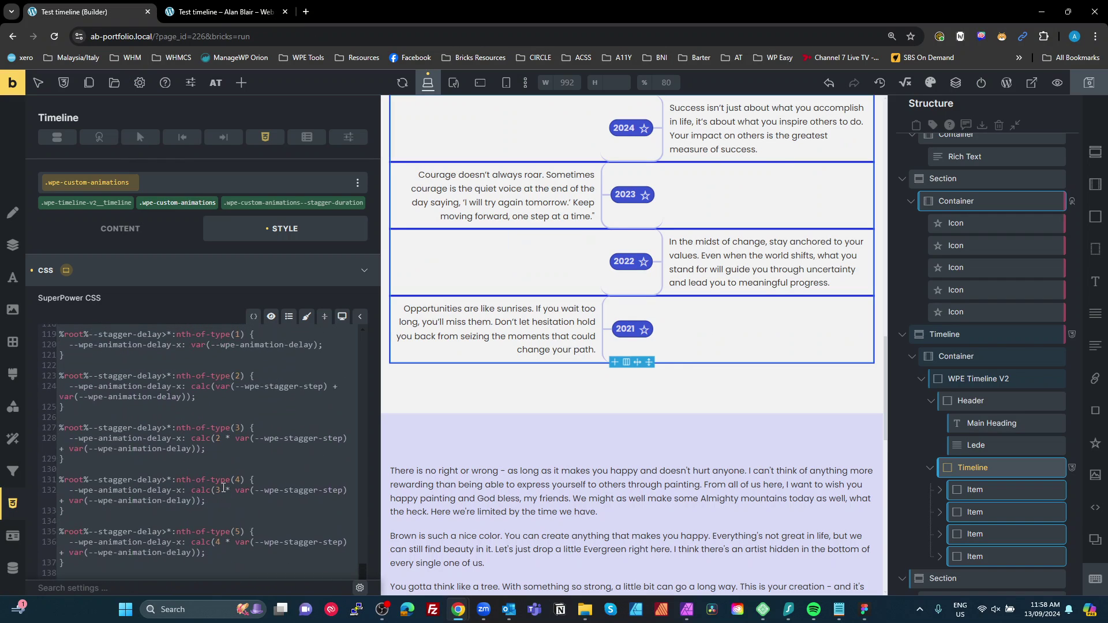
click(222, 490)
scroll(231, 532, up, 5)
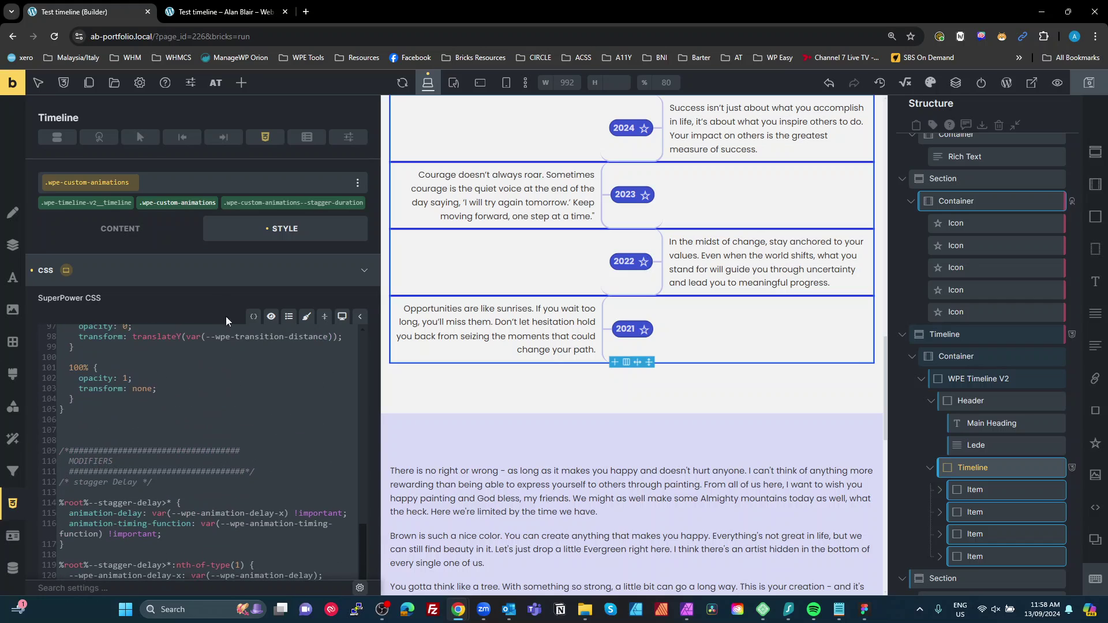
click(221, 11)
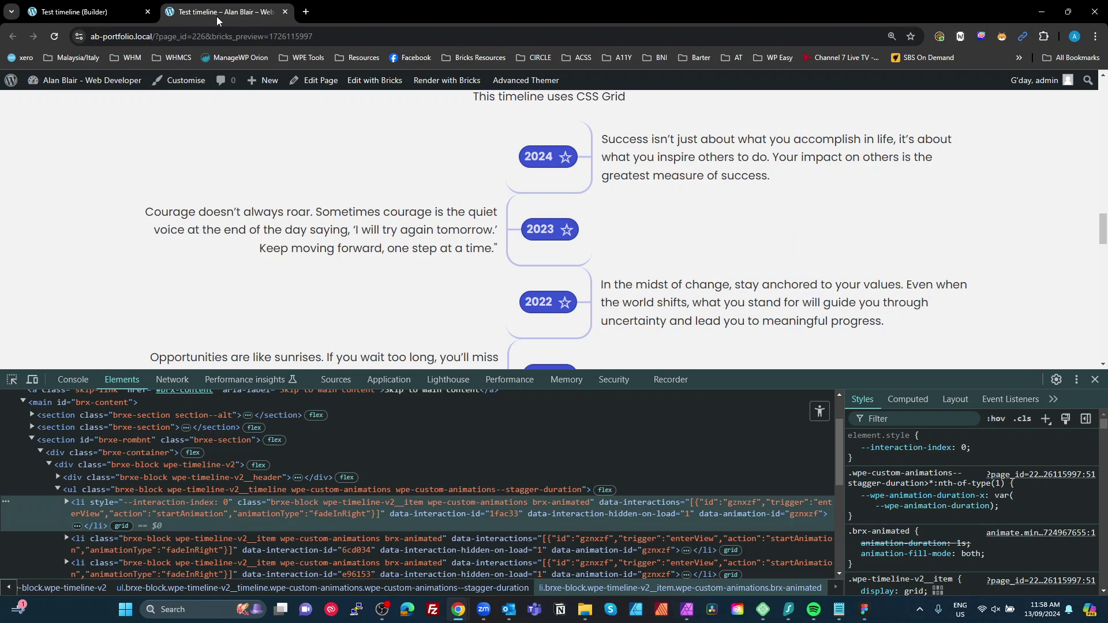
click(179, 491)
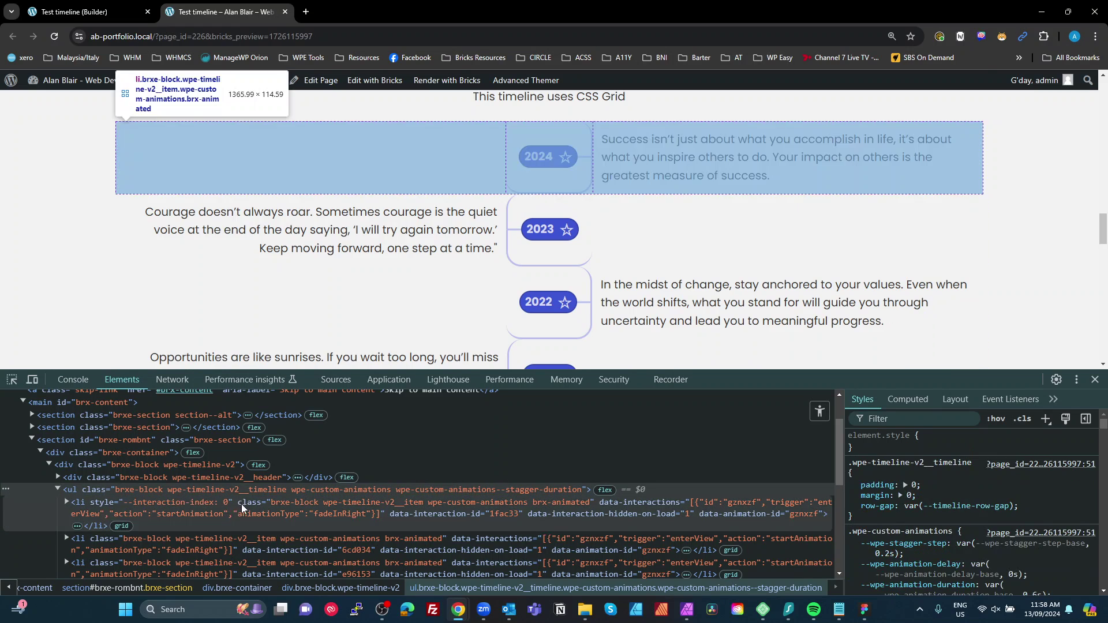
Step: Scroll through the nth-of-type rules scaling --wpe-animation-duration-x by --wpe-stagger-step
click(86, 12)
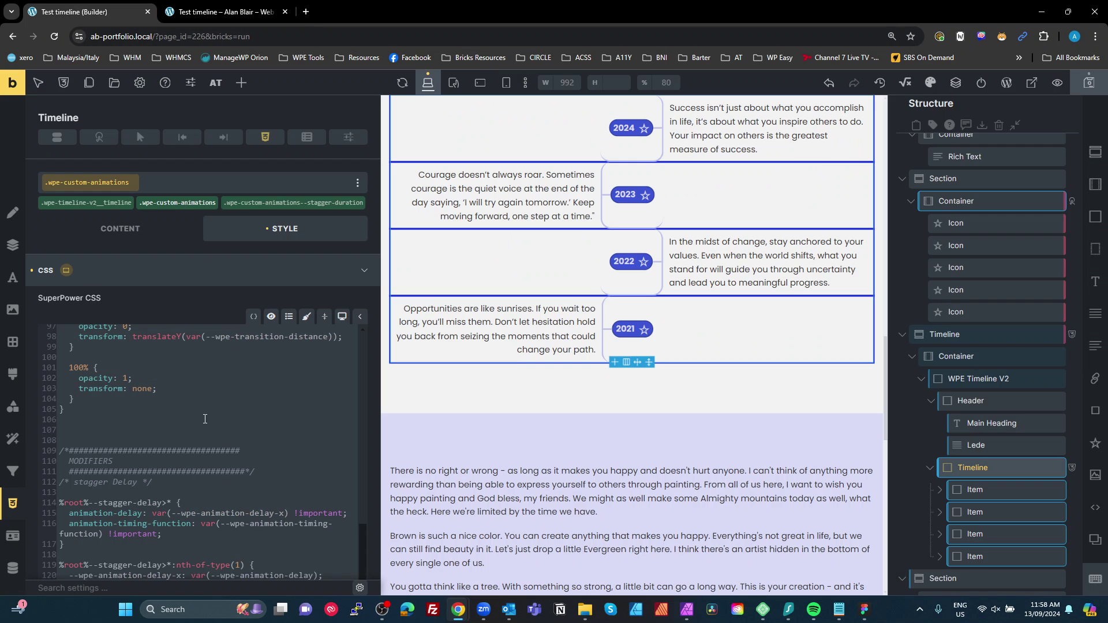
scroll(205, 418, up, 9)
scroll(205, 429, down, 5)
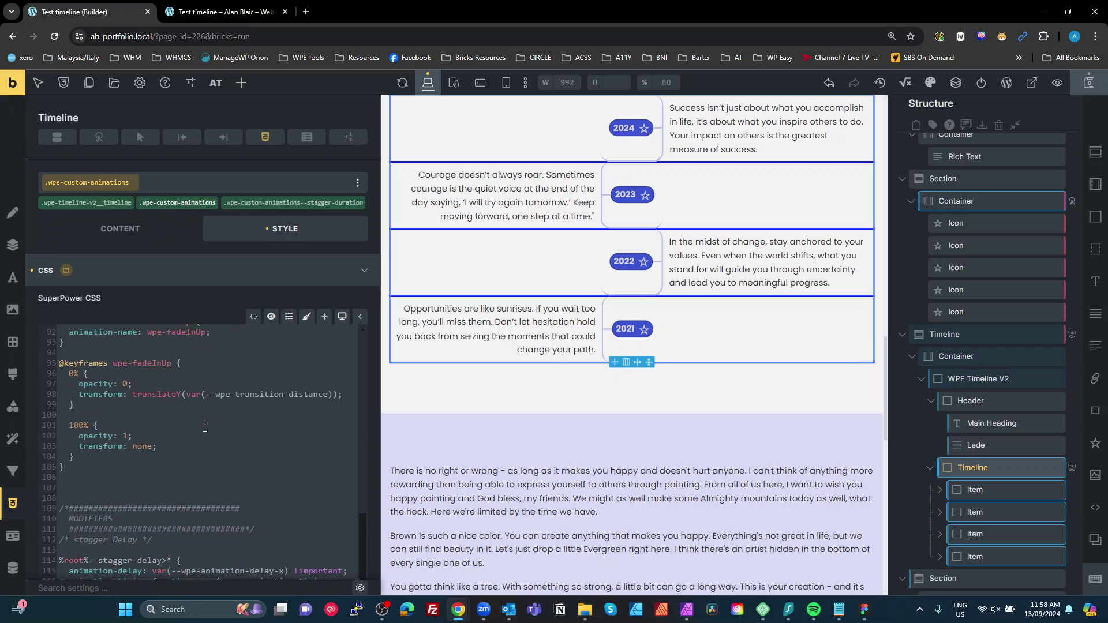
scroll(202, 421, up, 6)
scroll(202, 419, up, 5)
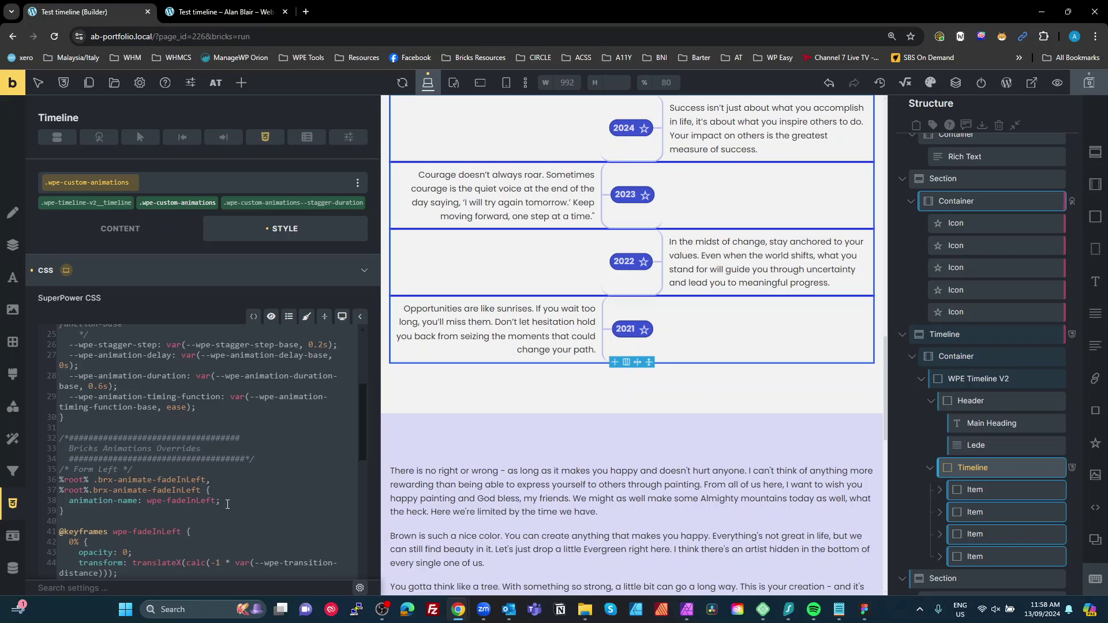
scroll(227, 504, down, 10)
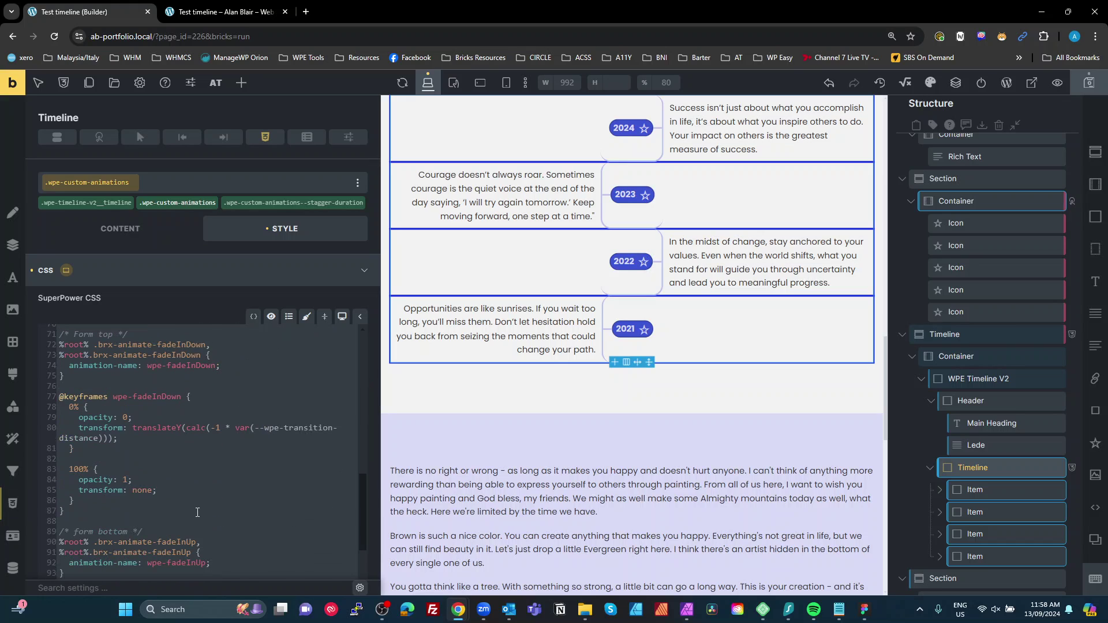
scroll(198, 512, down, 20)
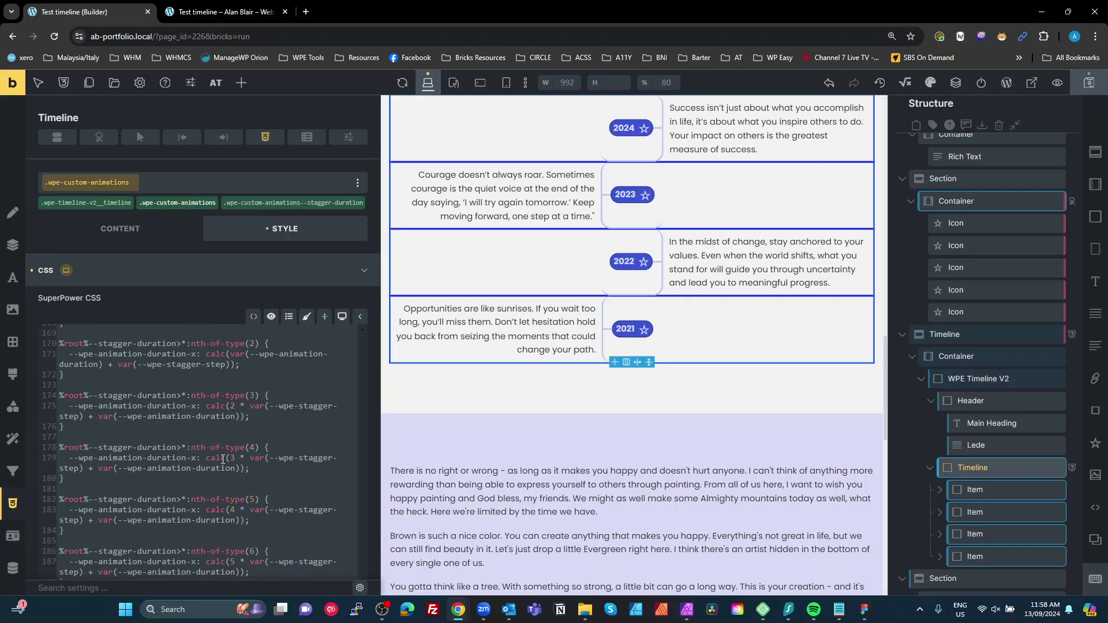
scroll(224, 463, down, 4)
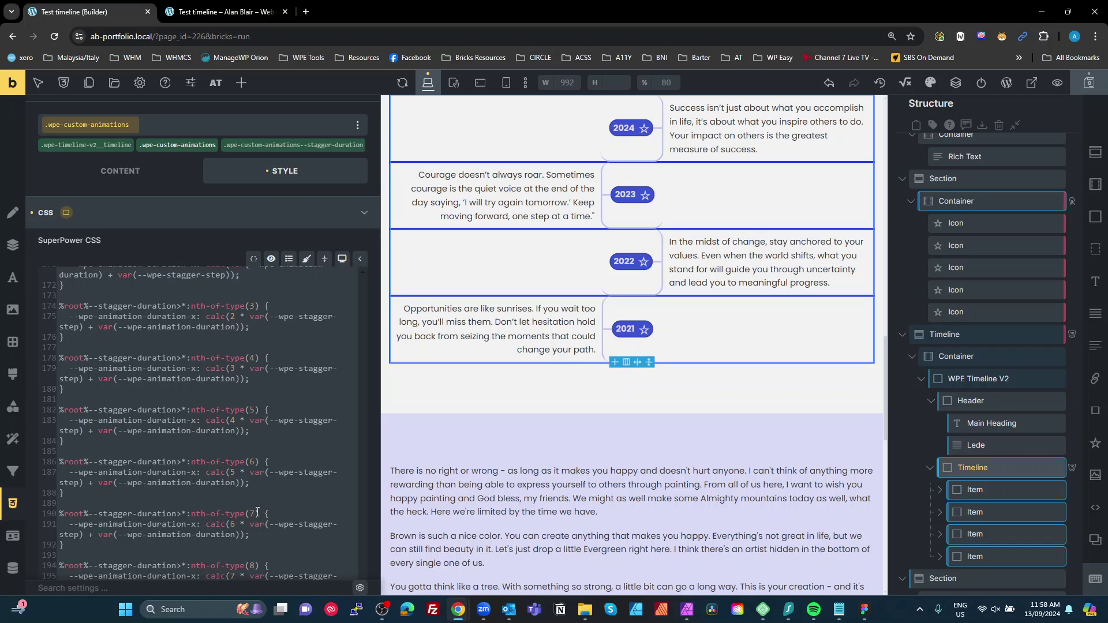
Step: Inspect the first timeline item's stagger-duration styles, then close DevTools and scroll the page
click(220, 11)
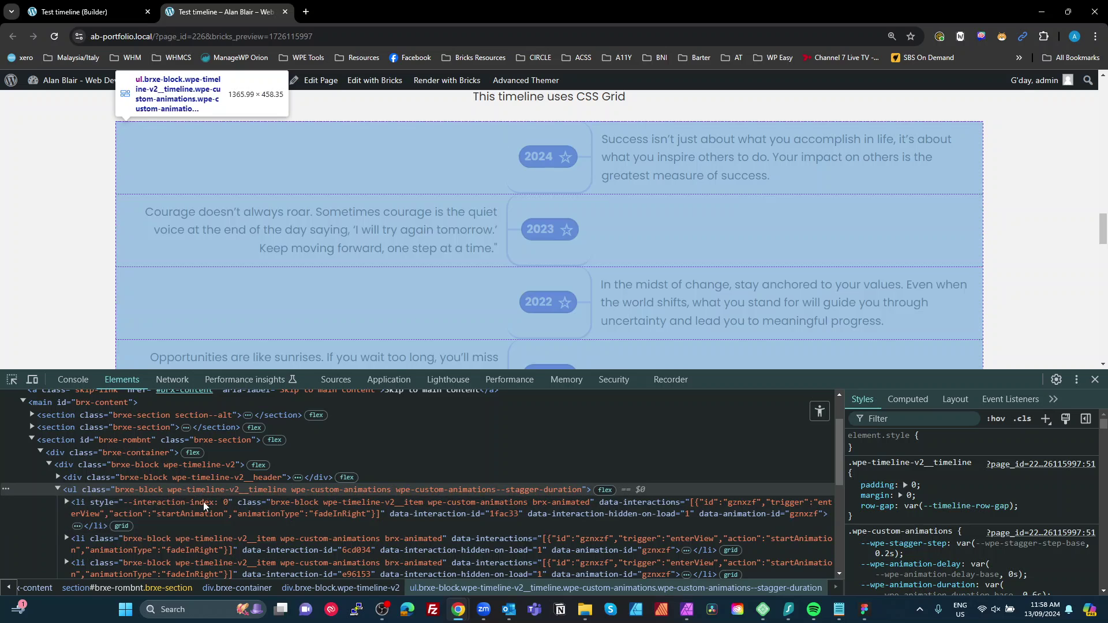
click(204, 506)
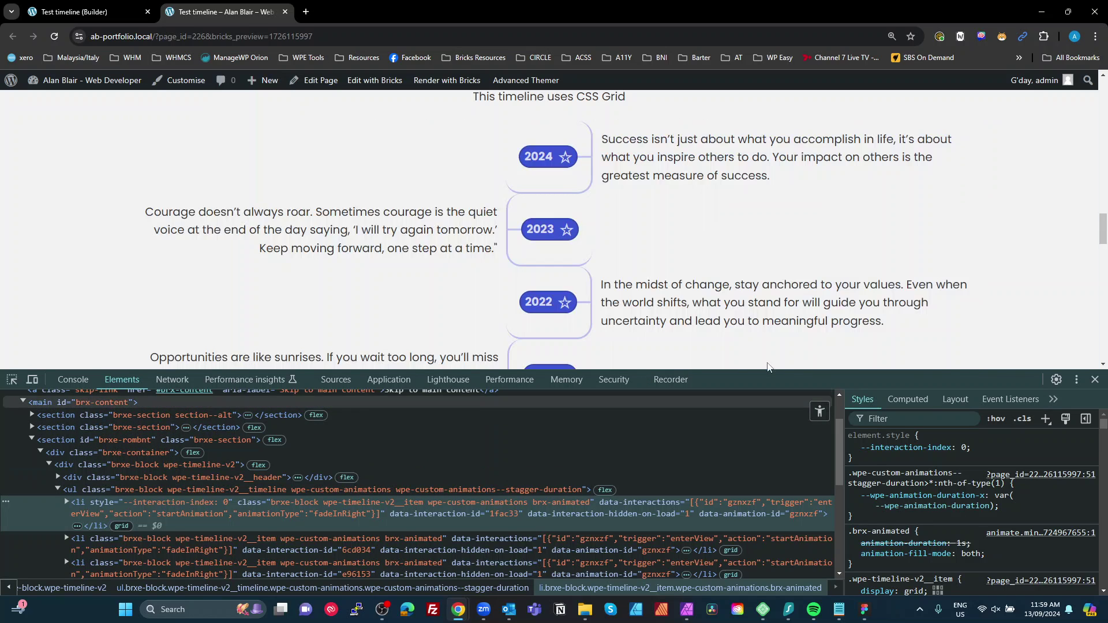
click(1095, 380)
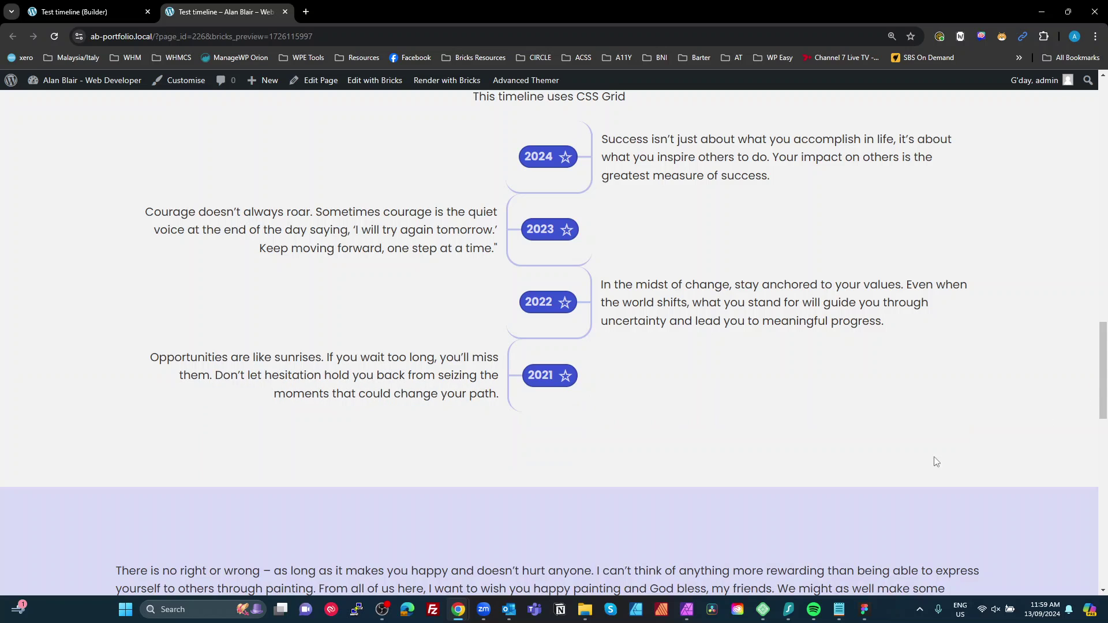
scroll(773, 487, up, 5)
scroll(776, 492, up, 5)
scroll(775, 496, down, 6)
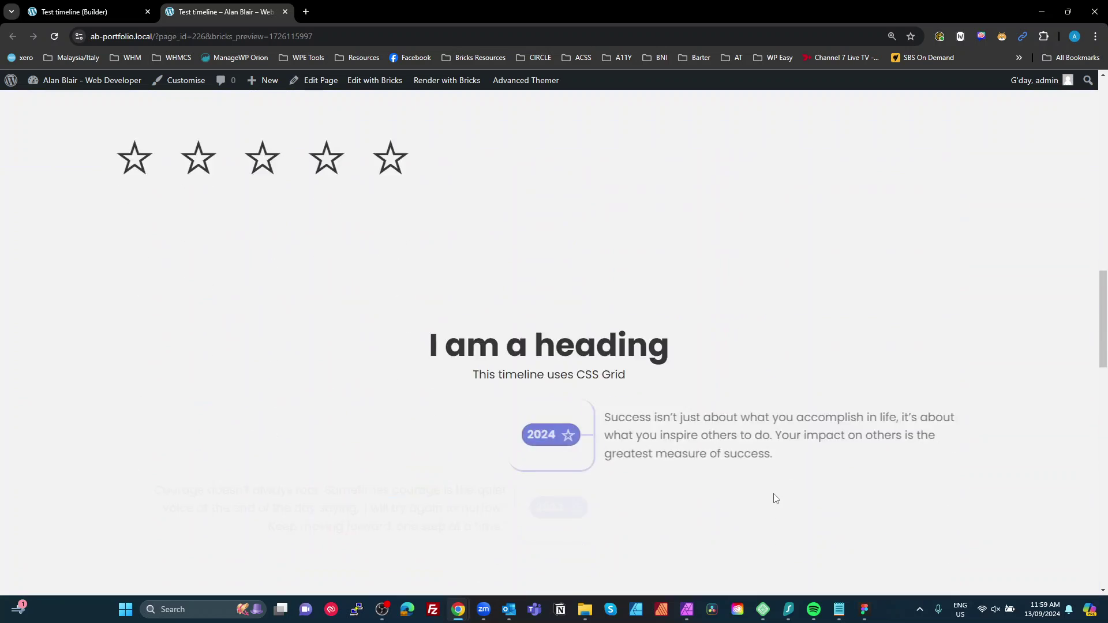
scroll(479, 309, up, 8)
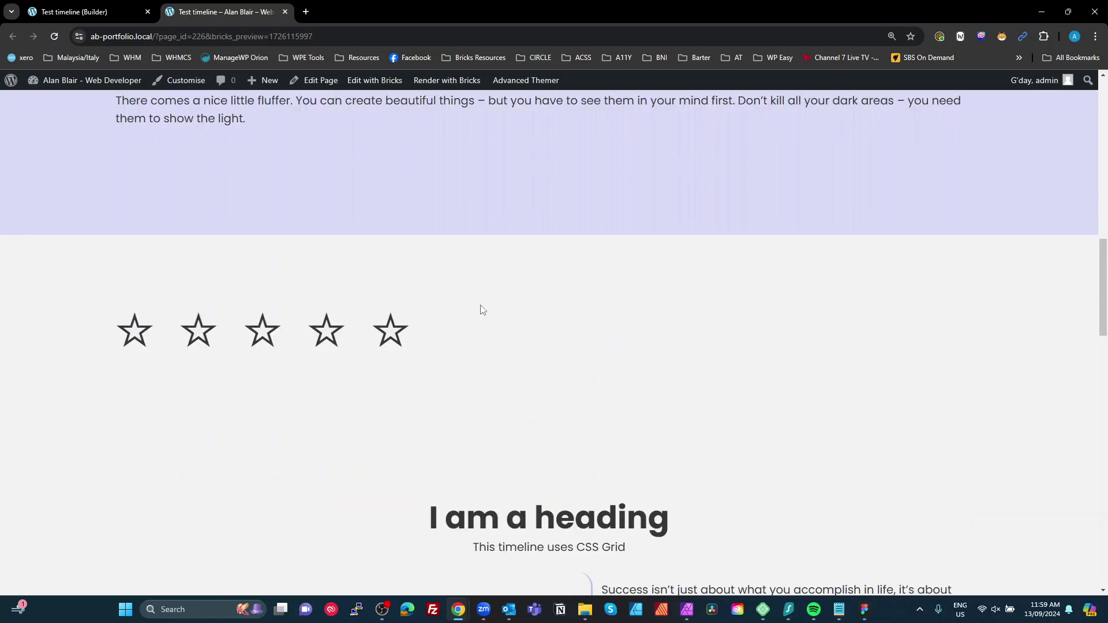
Step: Collapse the structure tree and add a new section with a container at the page bottom
click(86, 12)
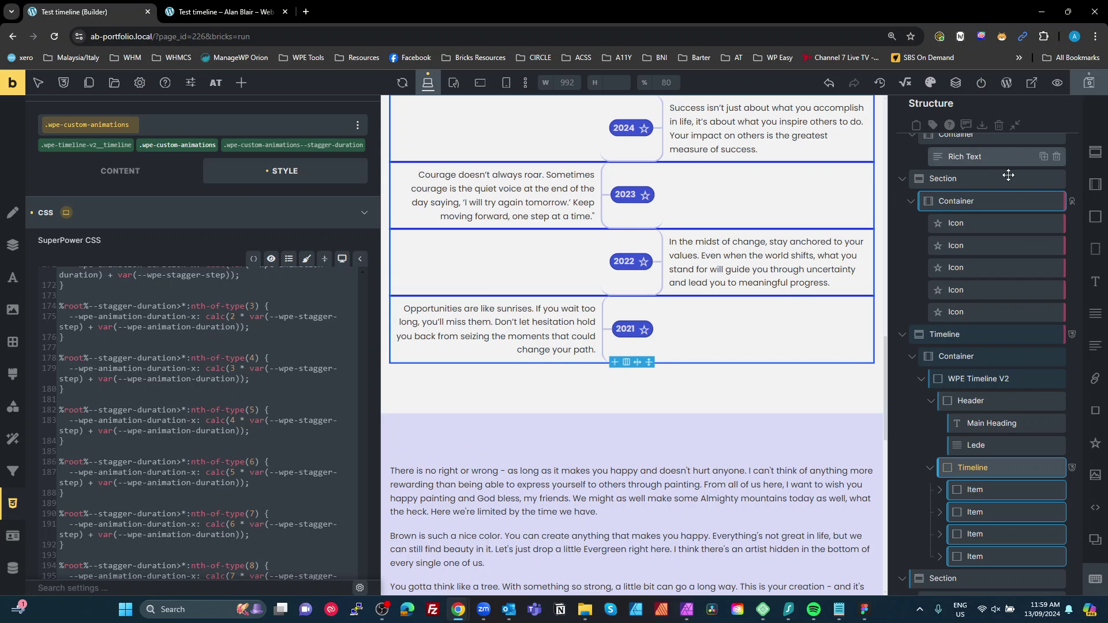
click(1011, 156)
scroll(837, 261, down, 5)
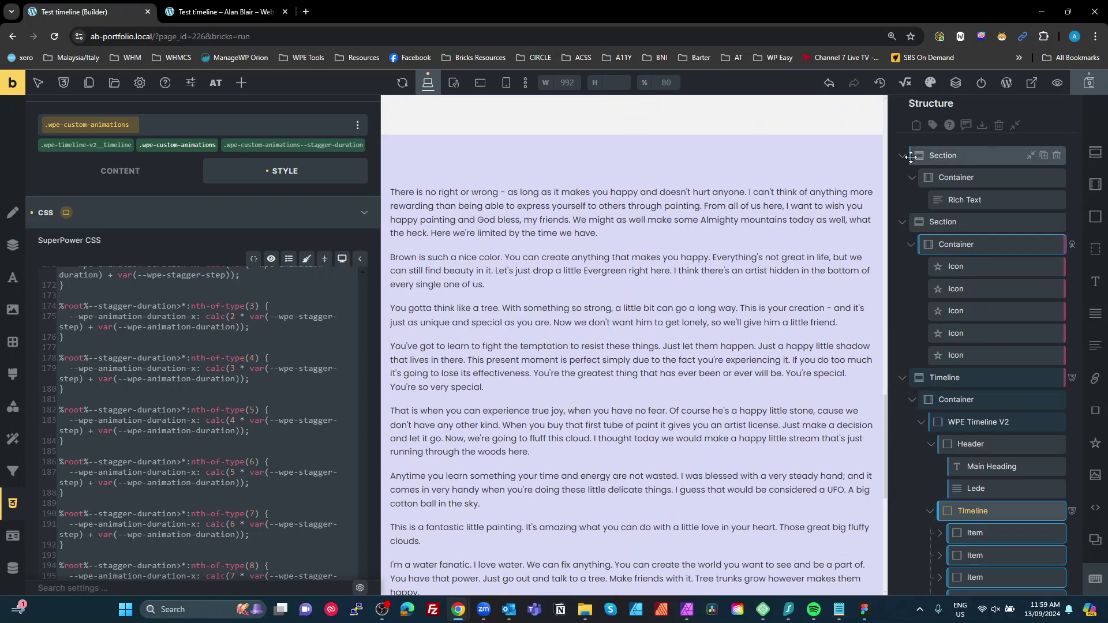
click(1014, 124)
click(1095, 151)
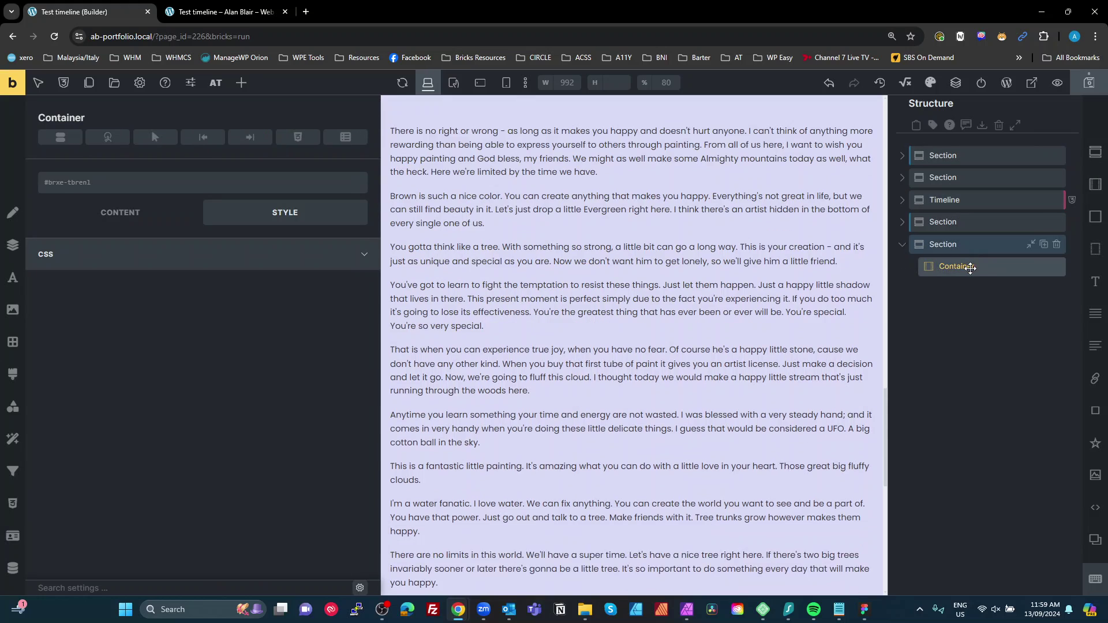
Step: Insert the Intro V1 template found by searching 'intro' and nest it inside the new container
click(114, 83)
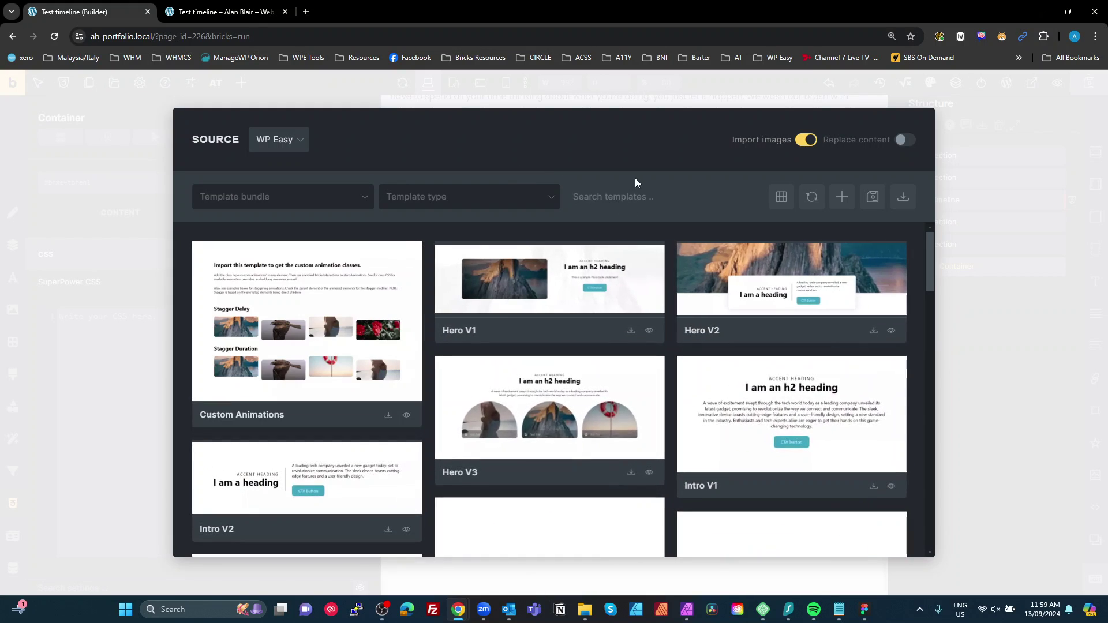
text(intro)
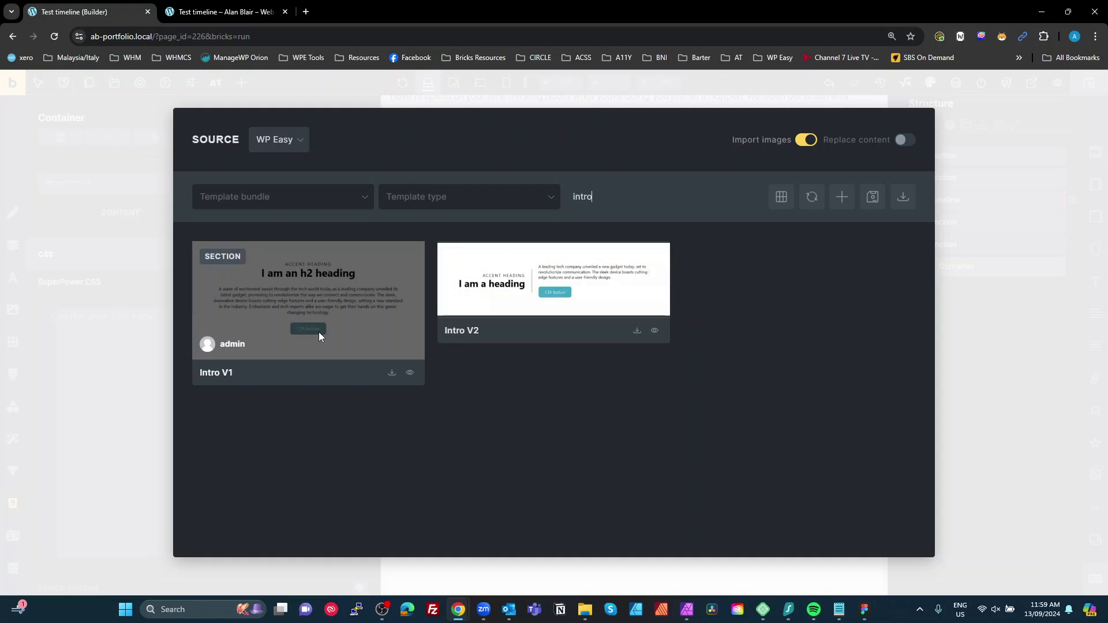
click(392, 373)
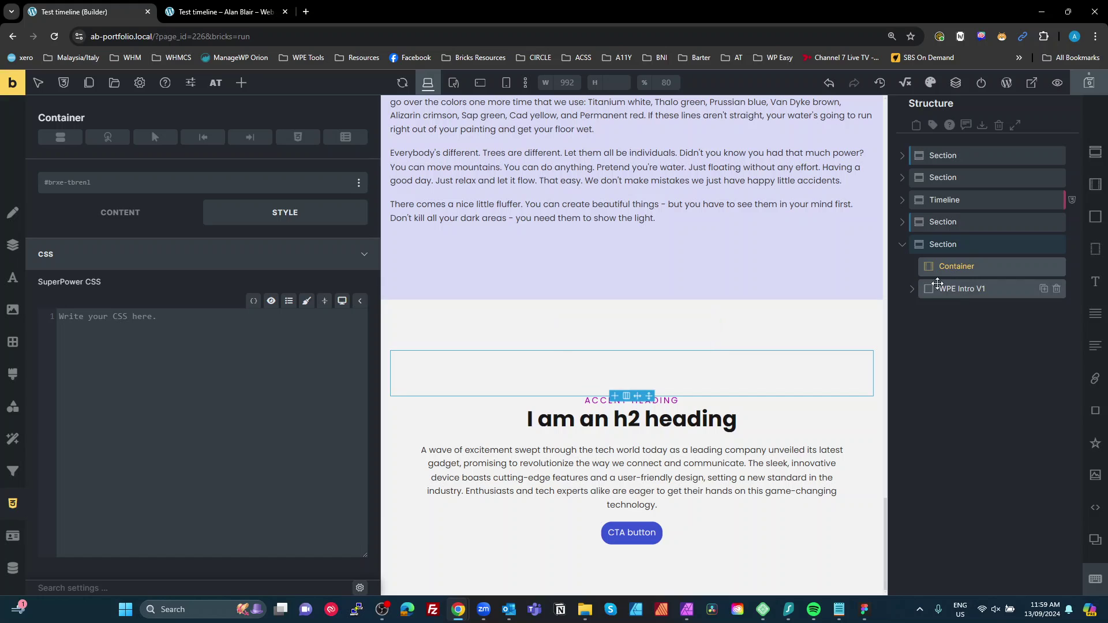
drag(937, 283, 951, 269)
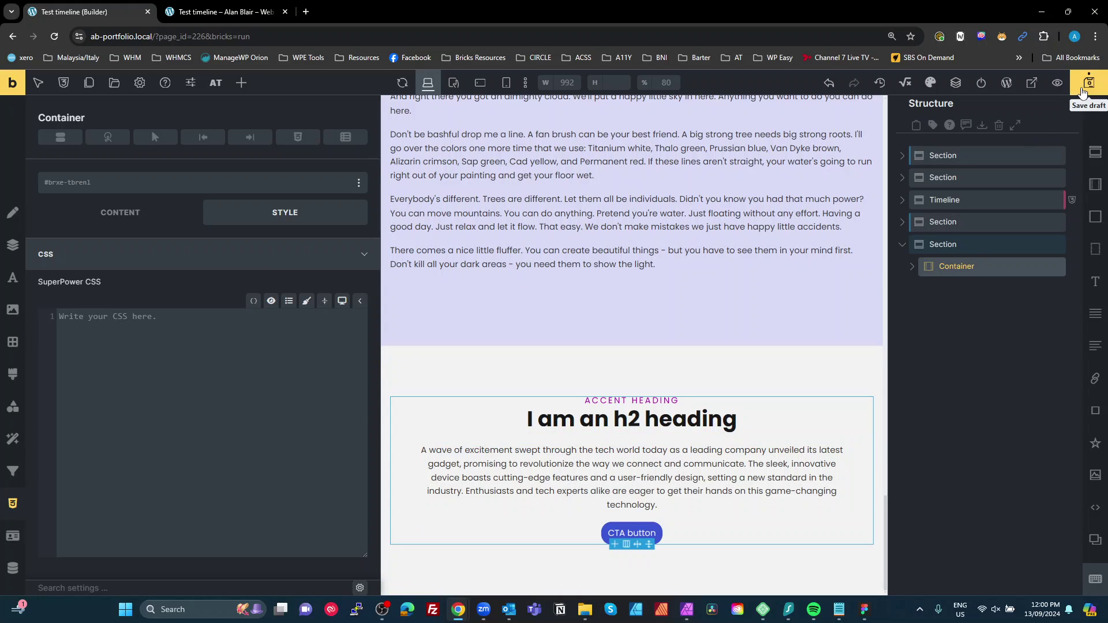
Step: Save the draft and scroll the preview to watch the Intro heading, text and CTA button fade in
click(1088, 83)
key(ctrl+shift+p)
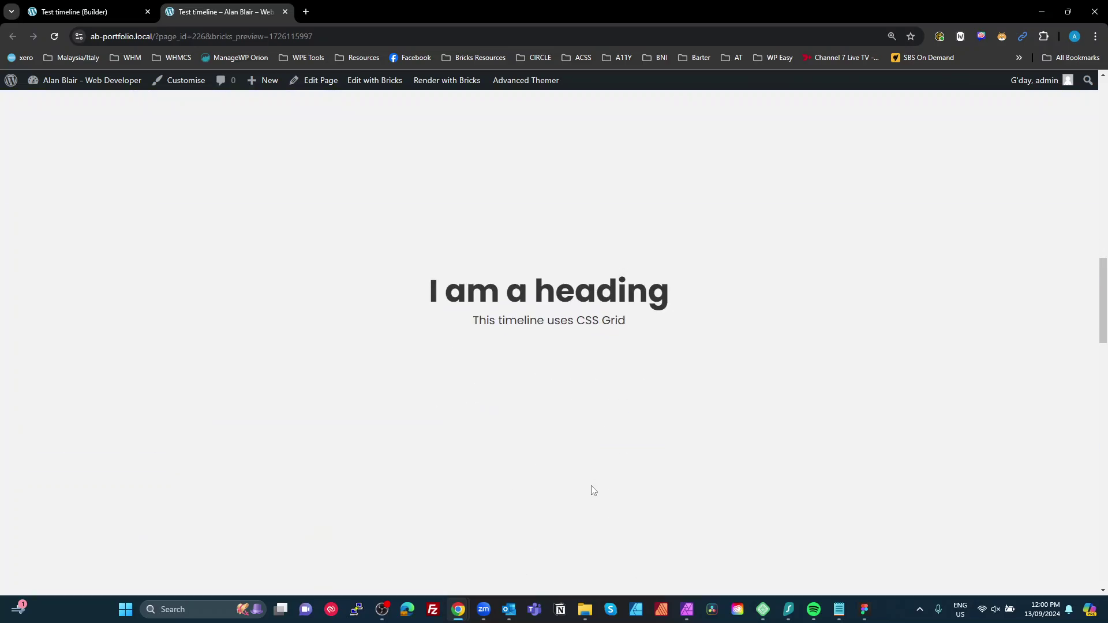
scroll(592, 482, down, 15)
scroll(595, 493, down, 5)
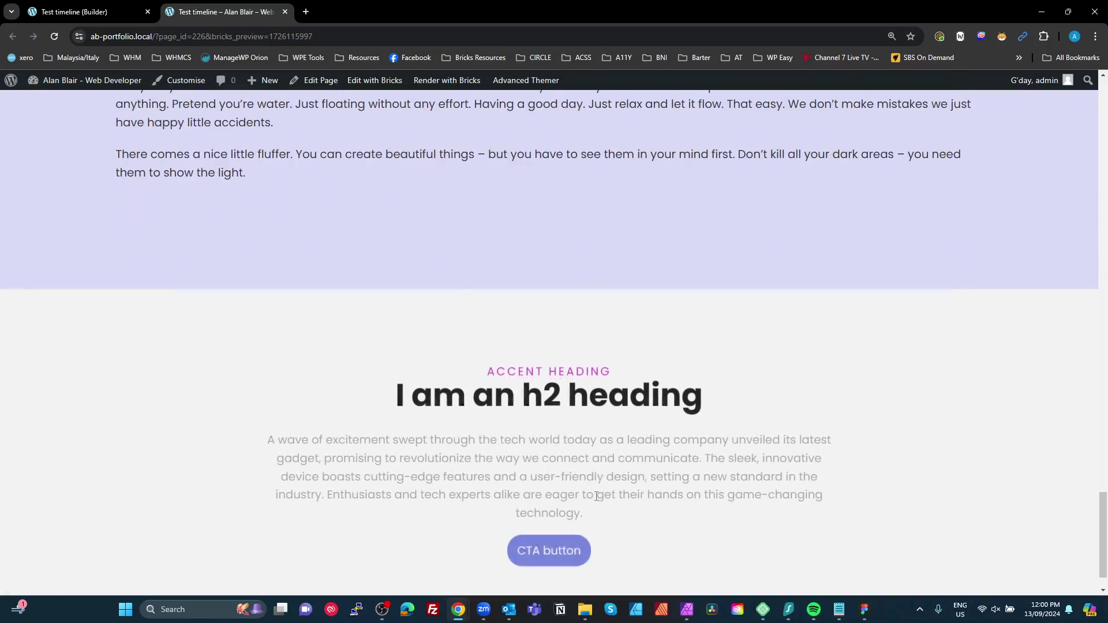
scroll(721, 523, up, 6)
scroll(712, 527, down, 5)
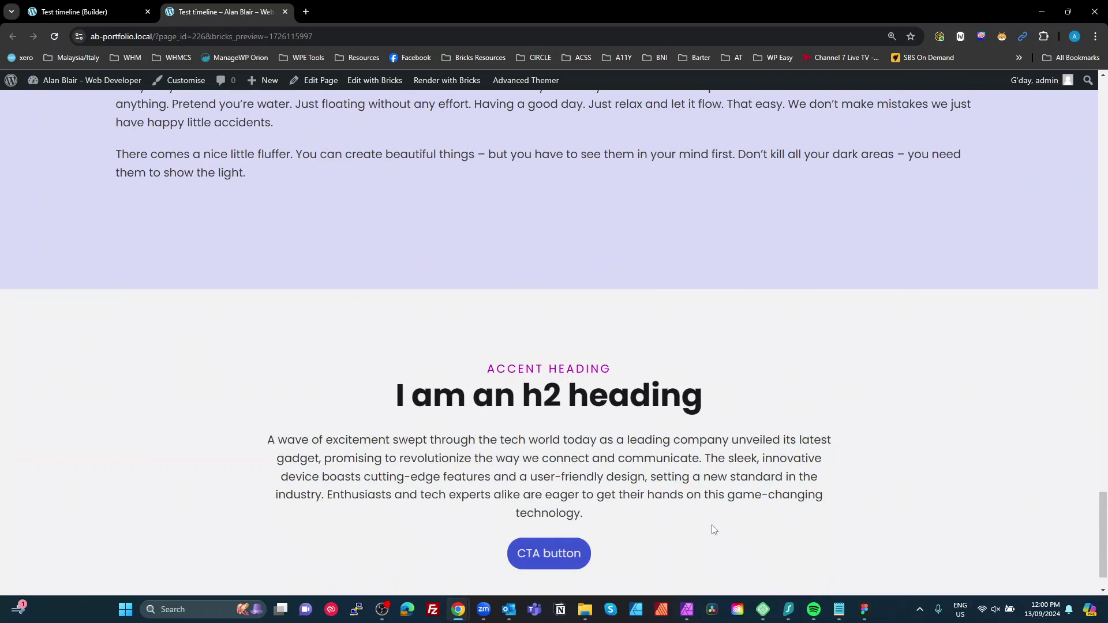
scroll(714, 530, up, 4)
scroll(714, 529, down, 4)
scroll(718, 476, up, 4)
scroll(717, 519, down, 3)
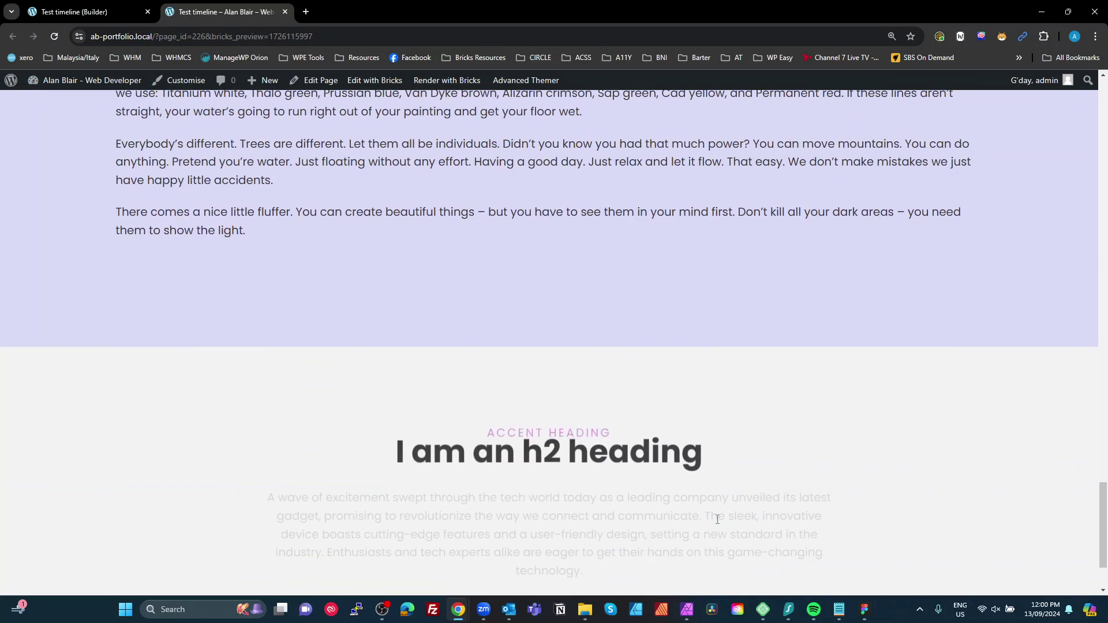
scroll(717, 519, down, 2)
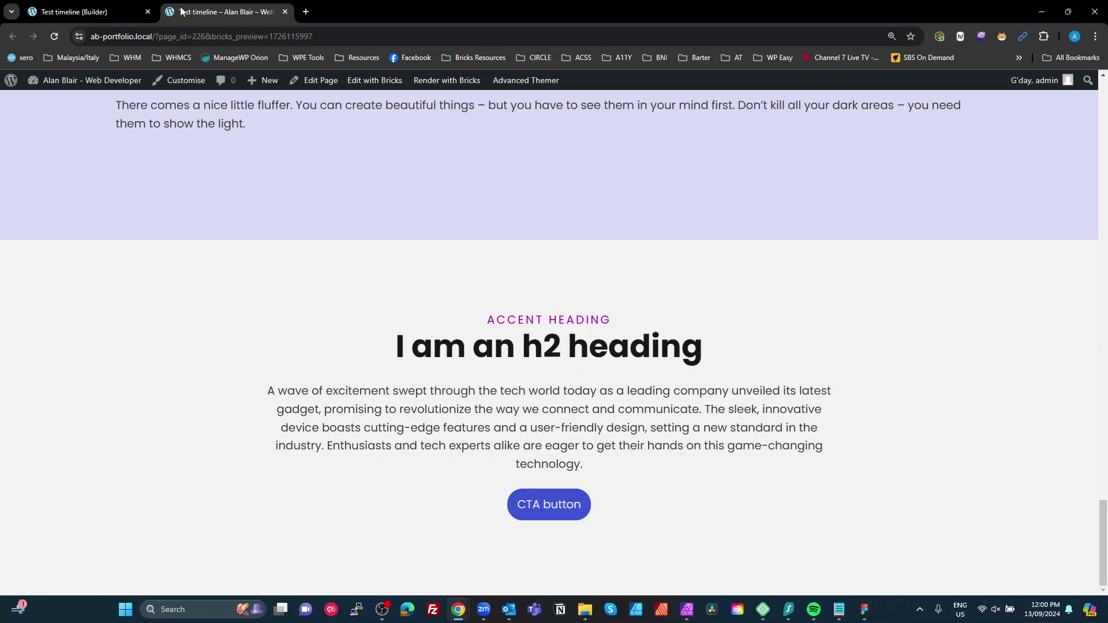
Step: Back in the builder, select the Intro's h2 Heading under WPE Intro V1 > Header
click(133, 11)
click(595, 418)
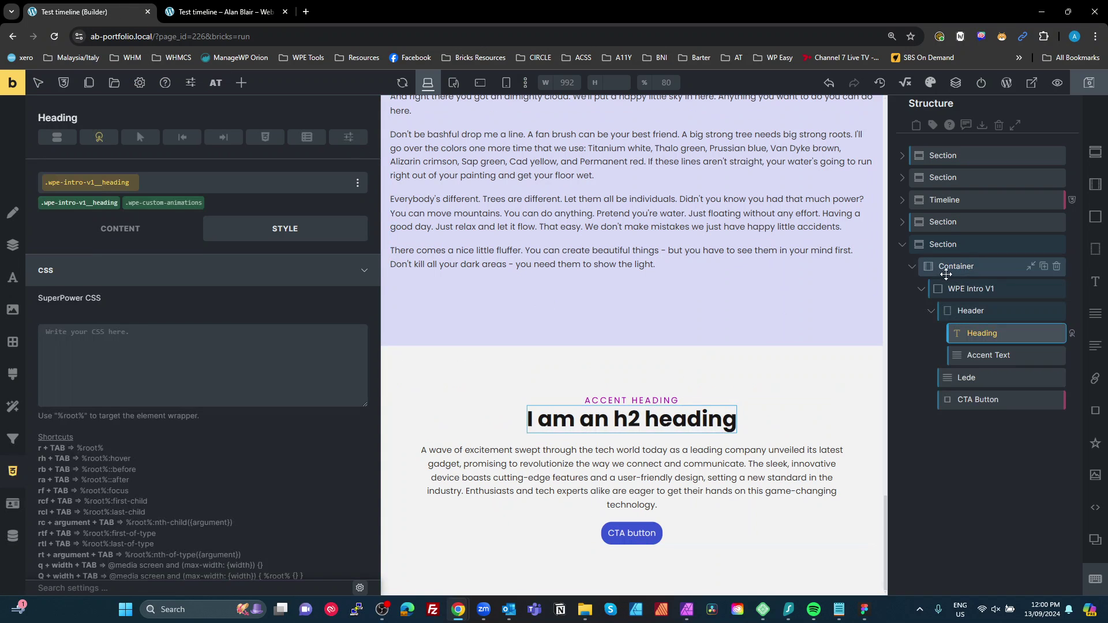
click(972, 288)
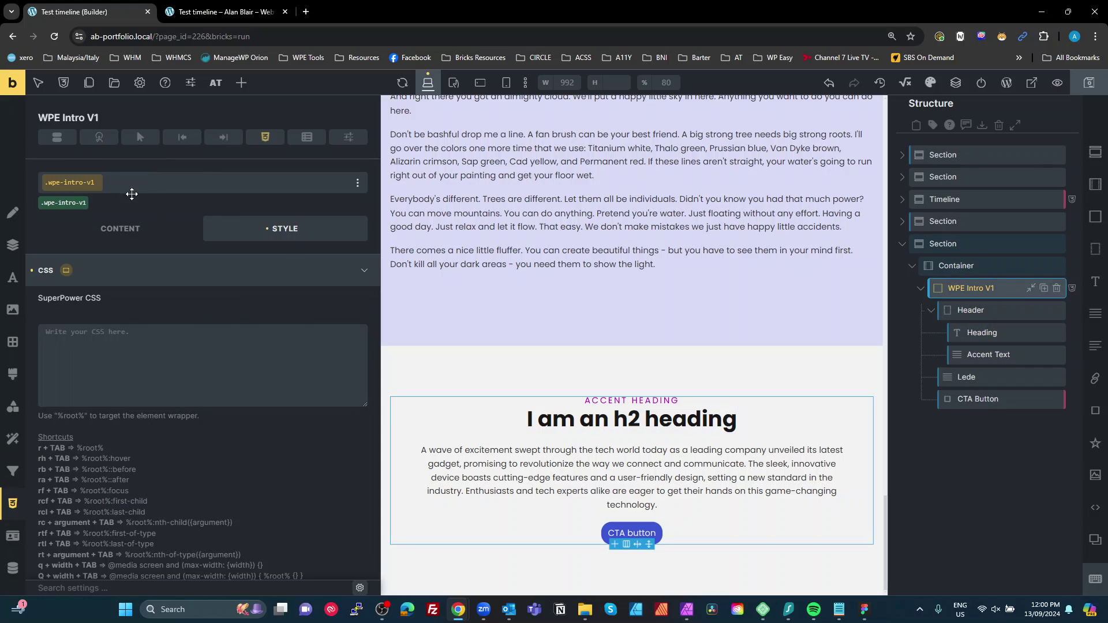
click(971, 310)
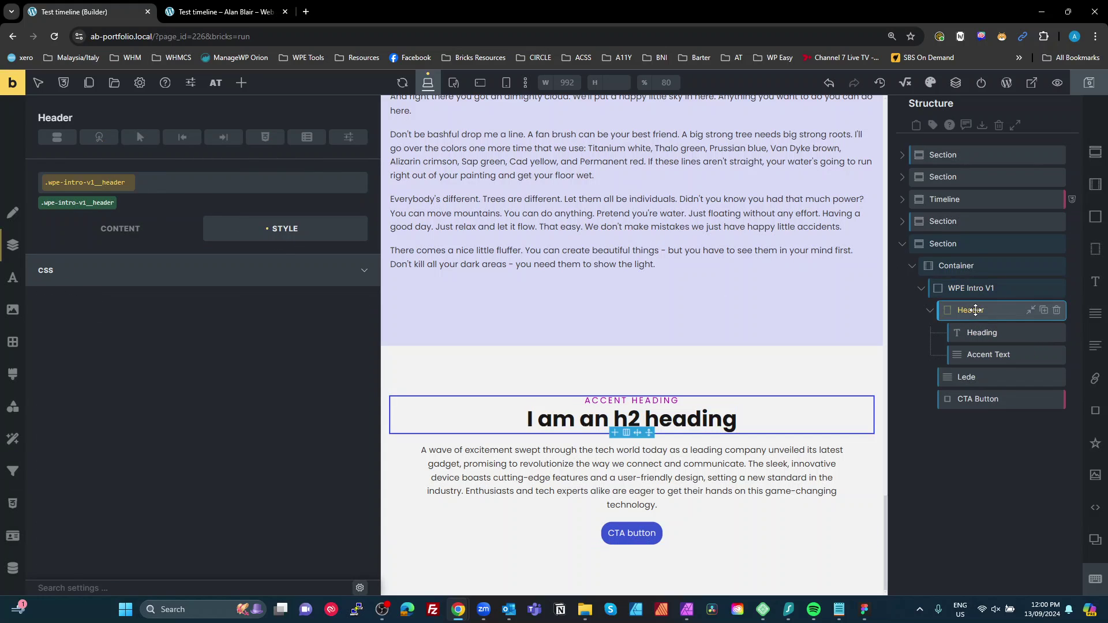
click(991, 329)
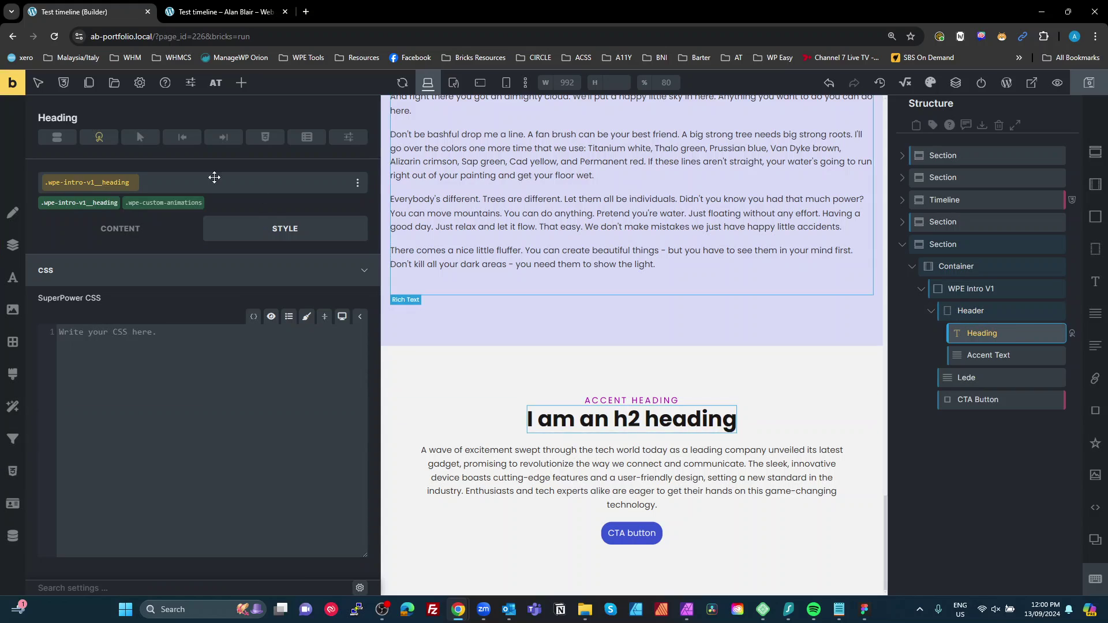
Step: Review the heading's Enter viewport fadeInDown interaction and bring up the elements list
click(99, 136)
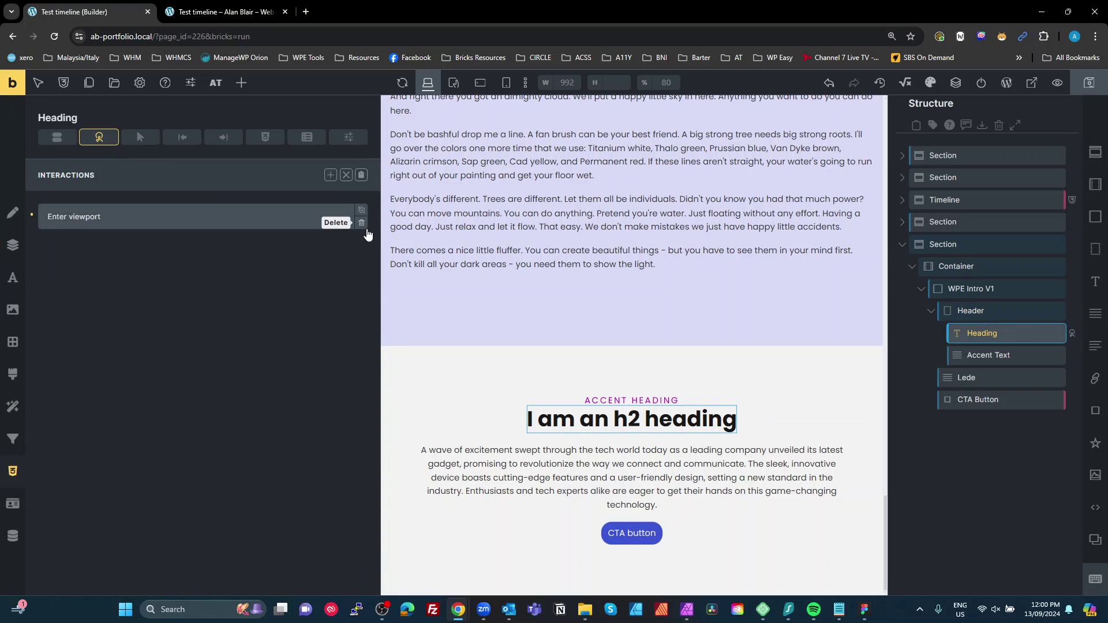
click(233, 219)
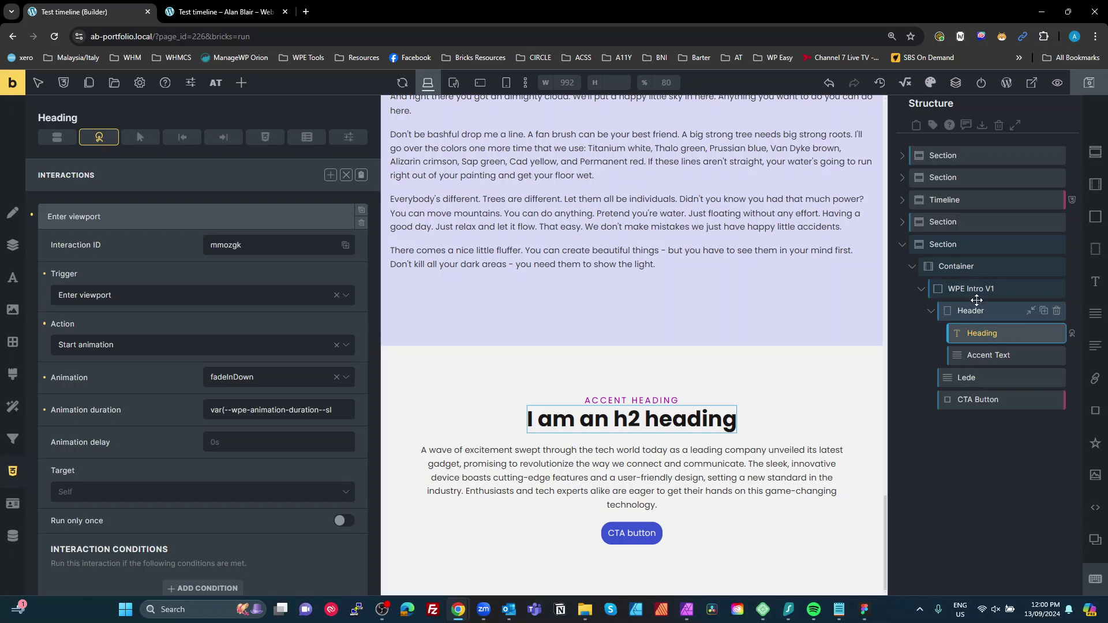
click(981, 518)
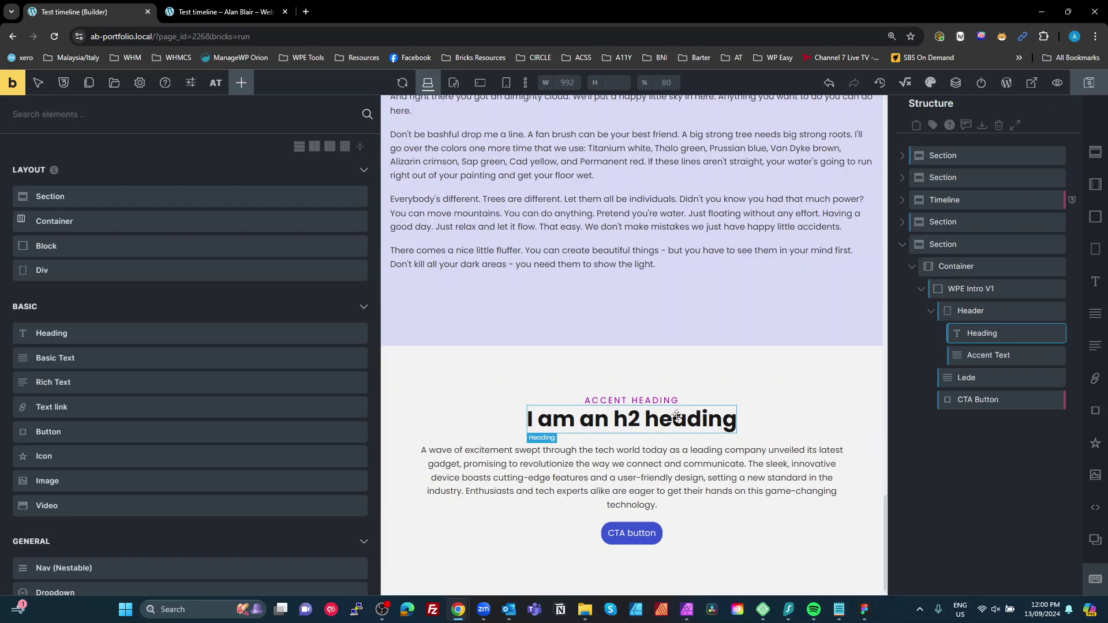